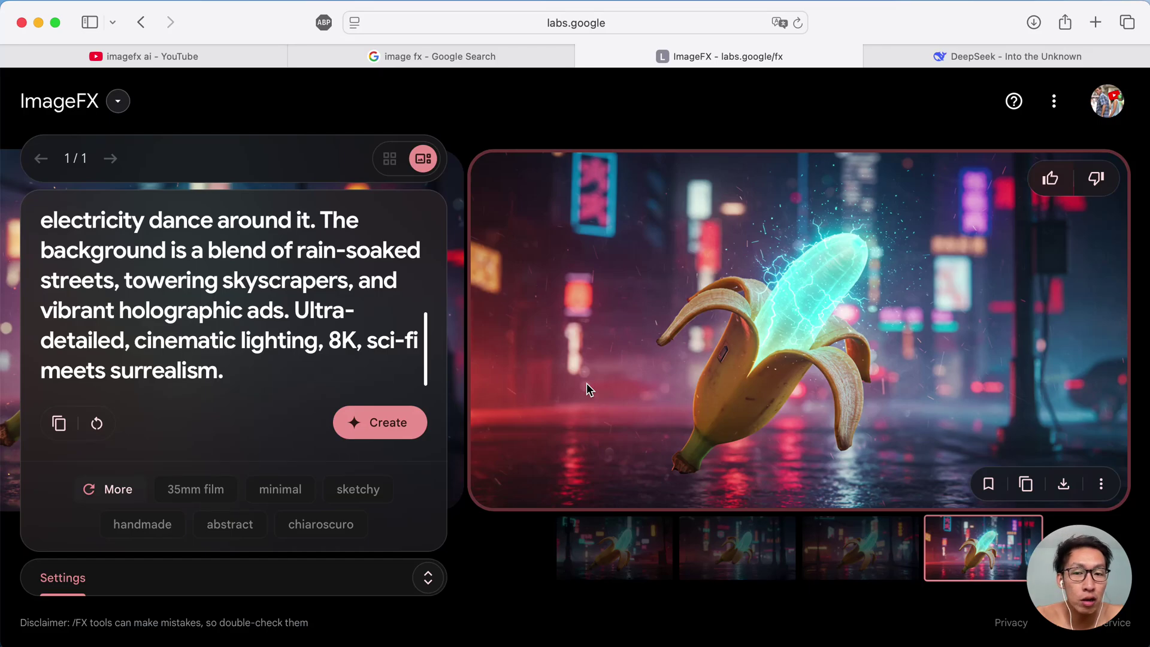
# Step: Compare all four neon-city banana variations, ending on the second one
pyautogui.click(450, 49)
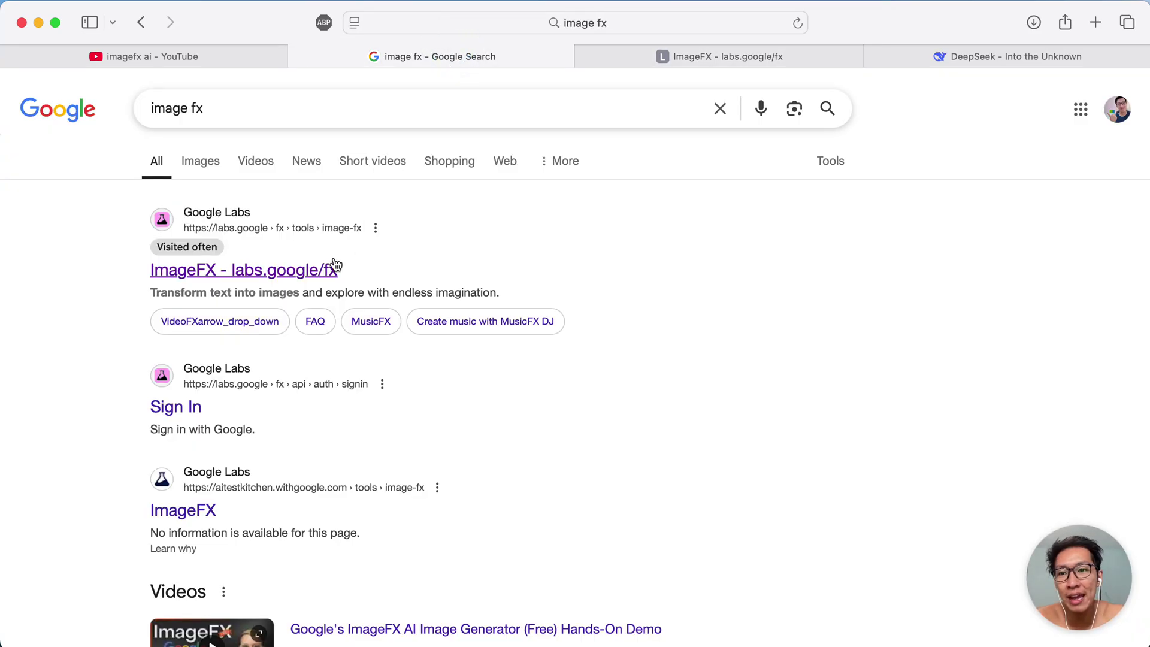
pyautogui.click(743, 52)
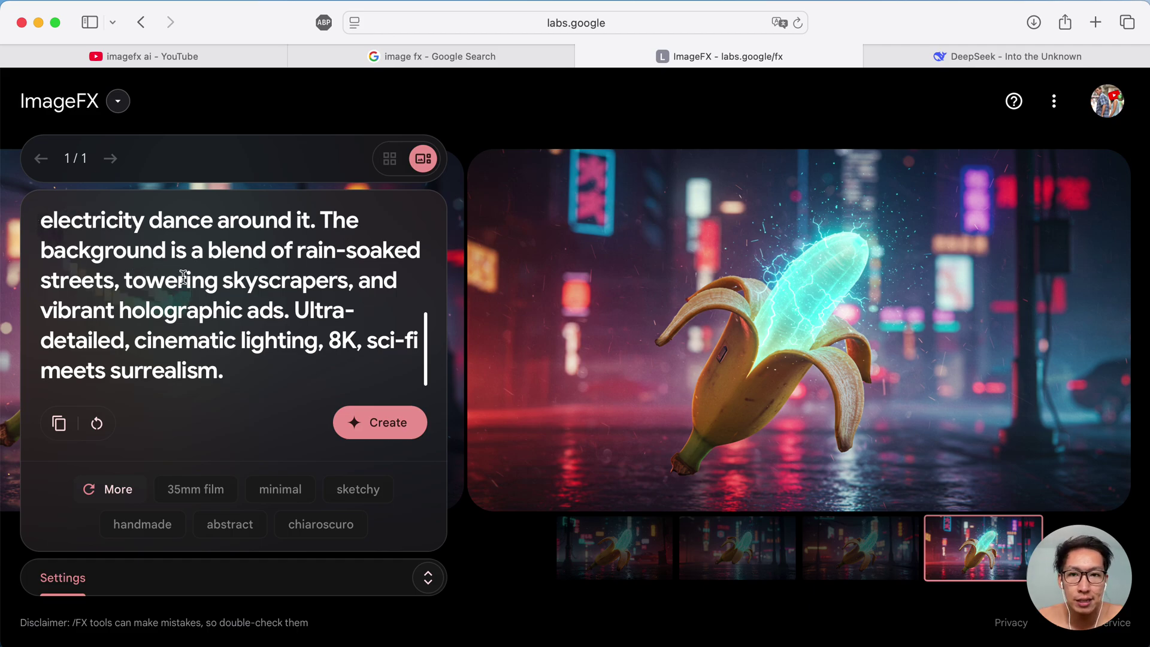
pyautogui.click(626, 542)
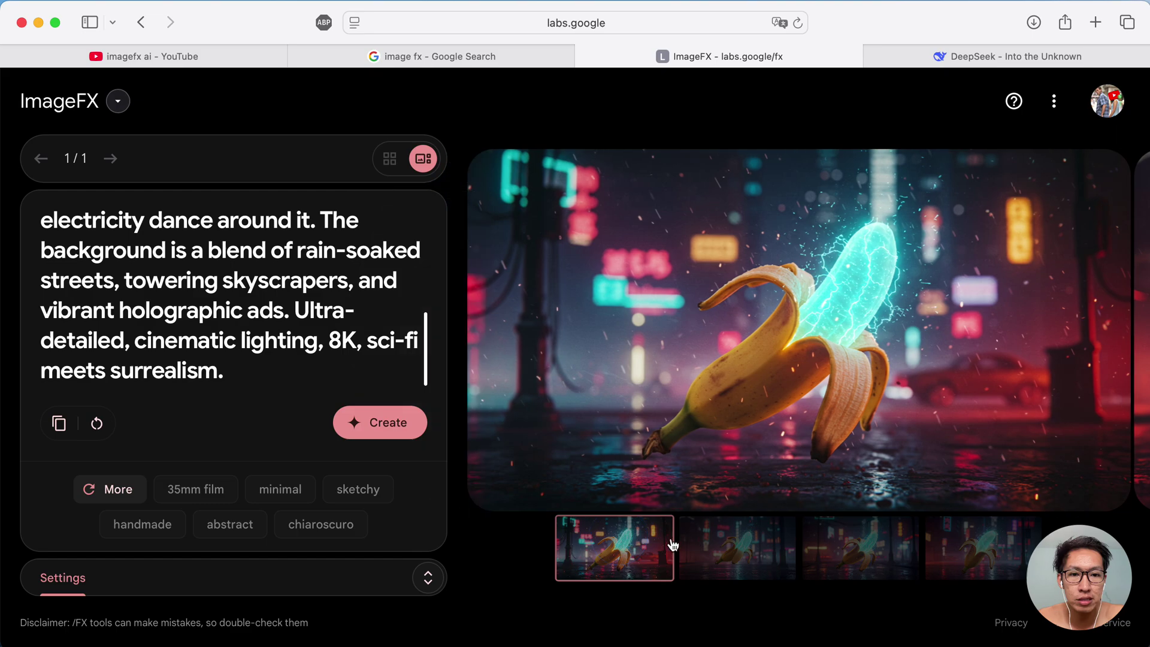
pyautogui.click(733, 548)
pyautogui.click(862, 558)
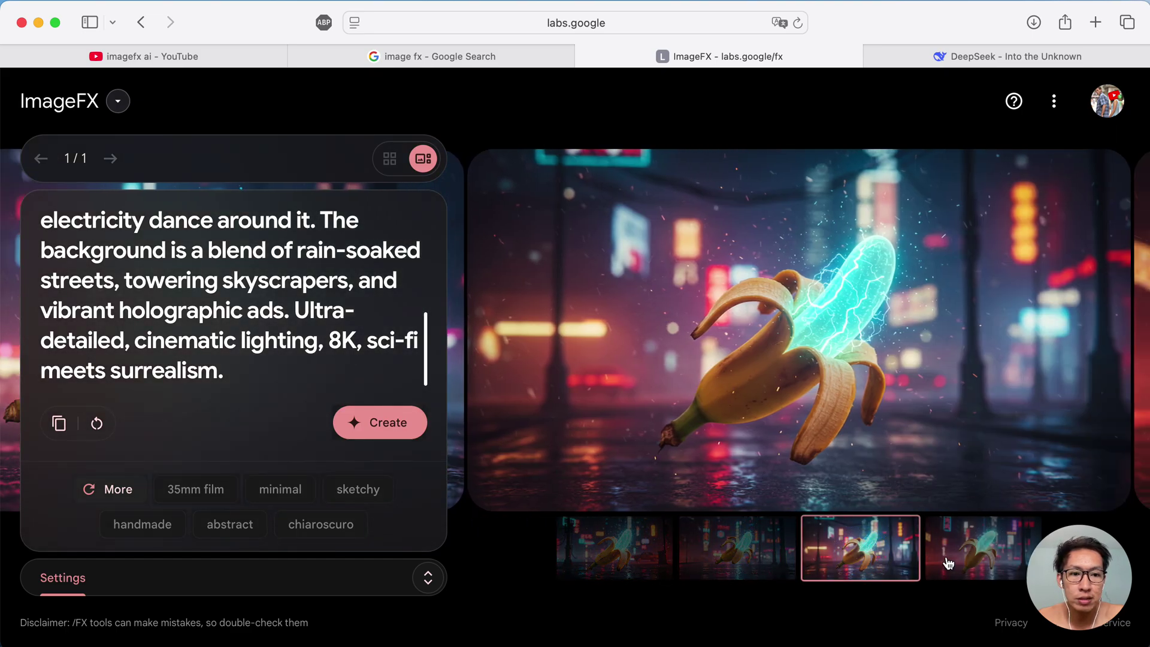
pyautogui.click(988, 560)
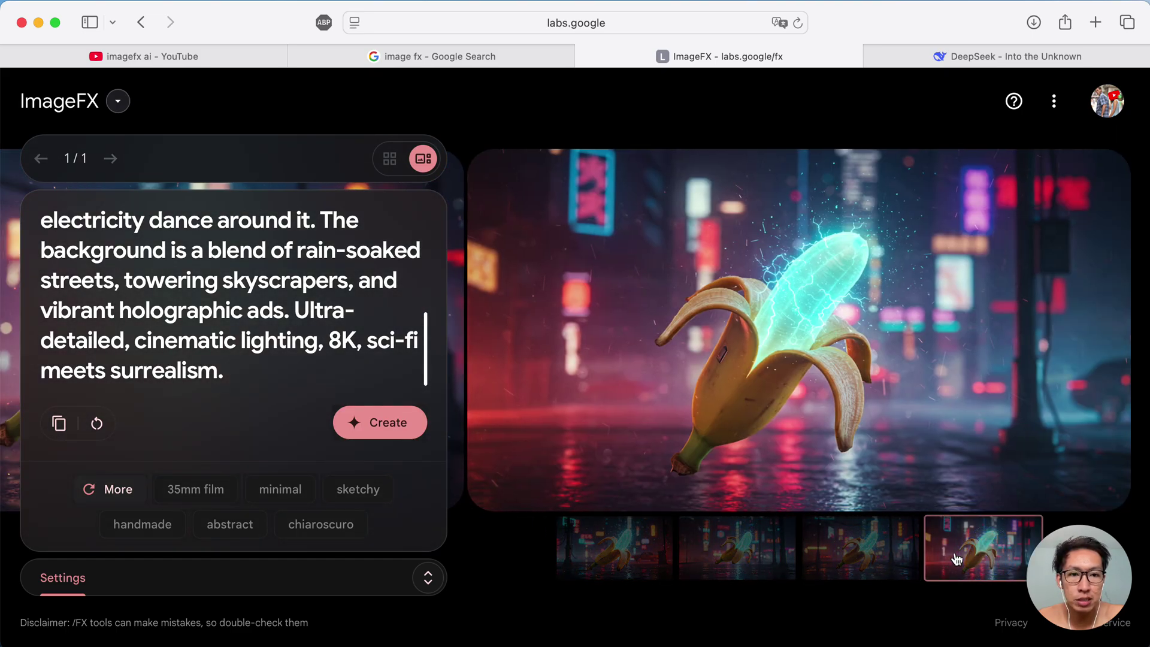
pyautogui.click(728, 542)
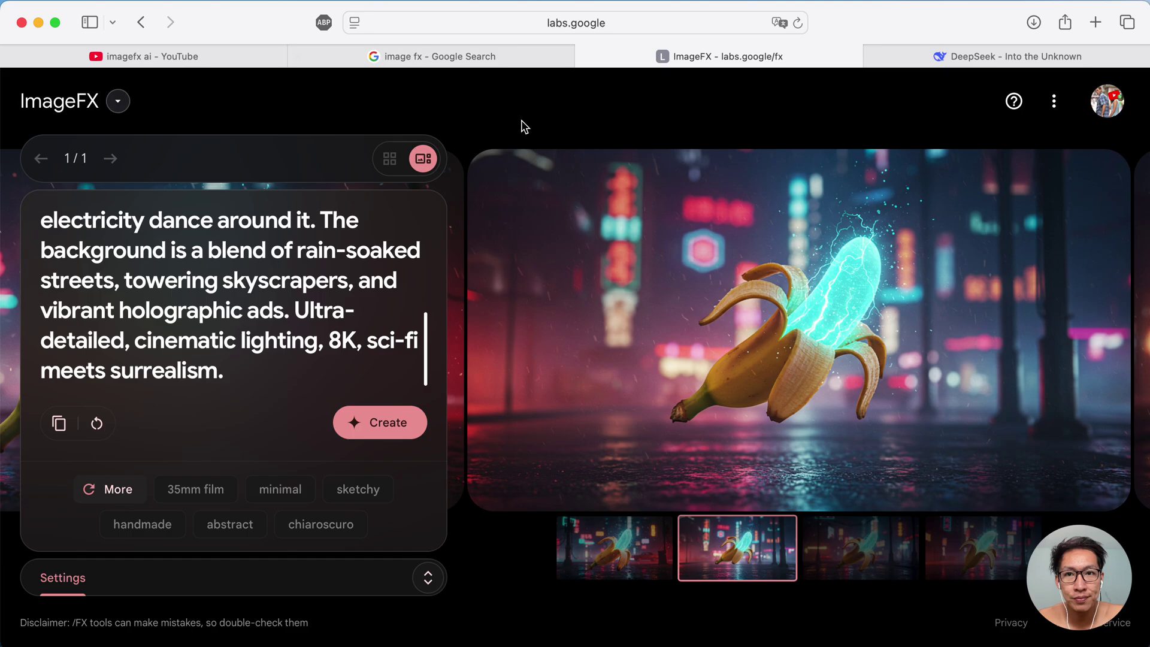
# Step: Open veepn.com in a new tab, then return to Google and ImageFX
pyautogui.click(405, 55)
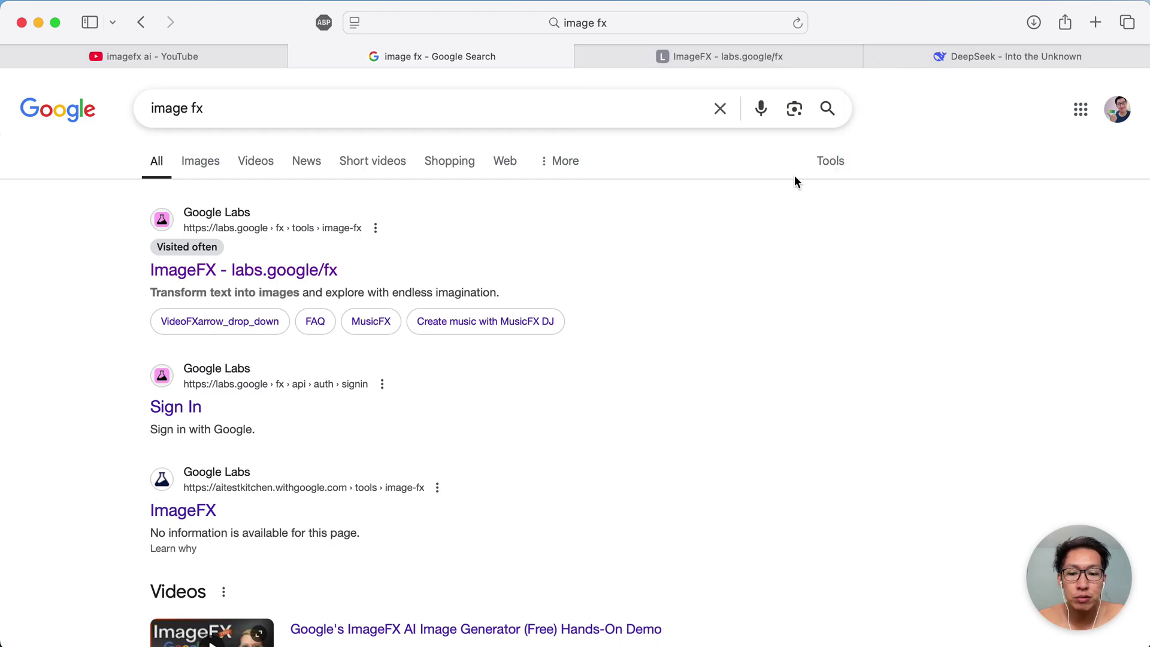
pyautogui.press('super+t')
pyautogui.write('ve')
pyautogui.press('Return')
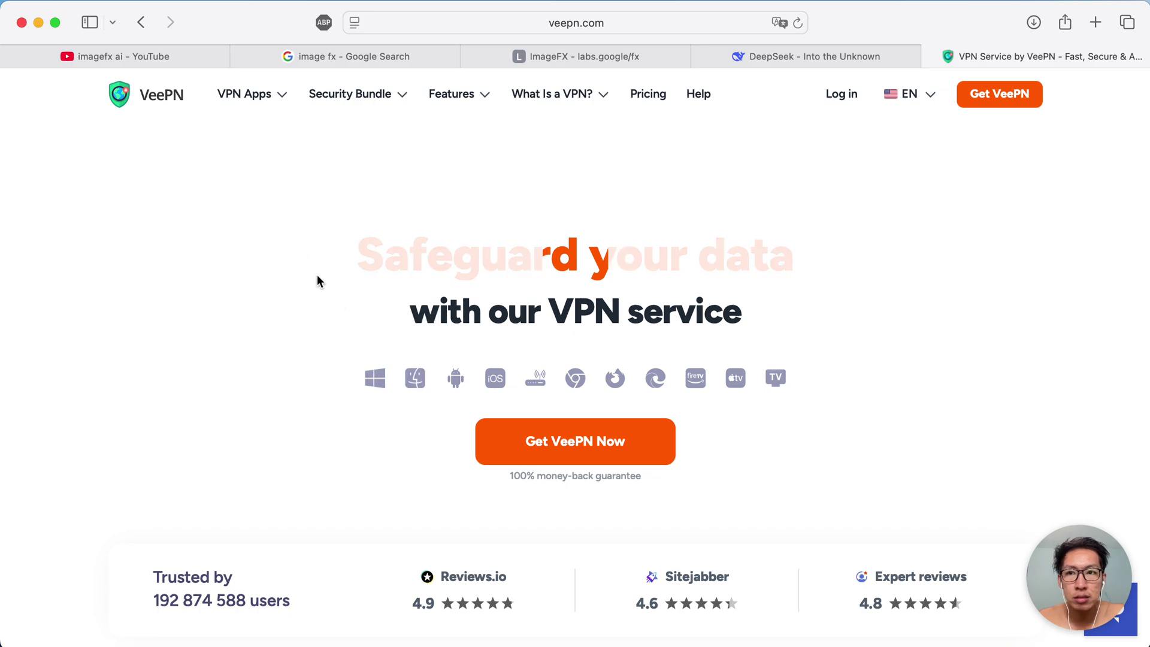
pyautogui.click(317, 59)
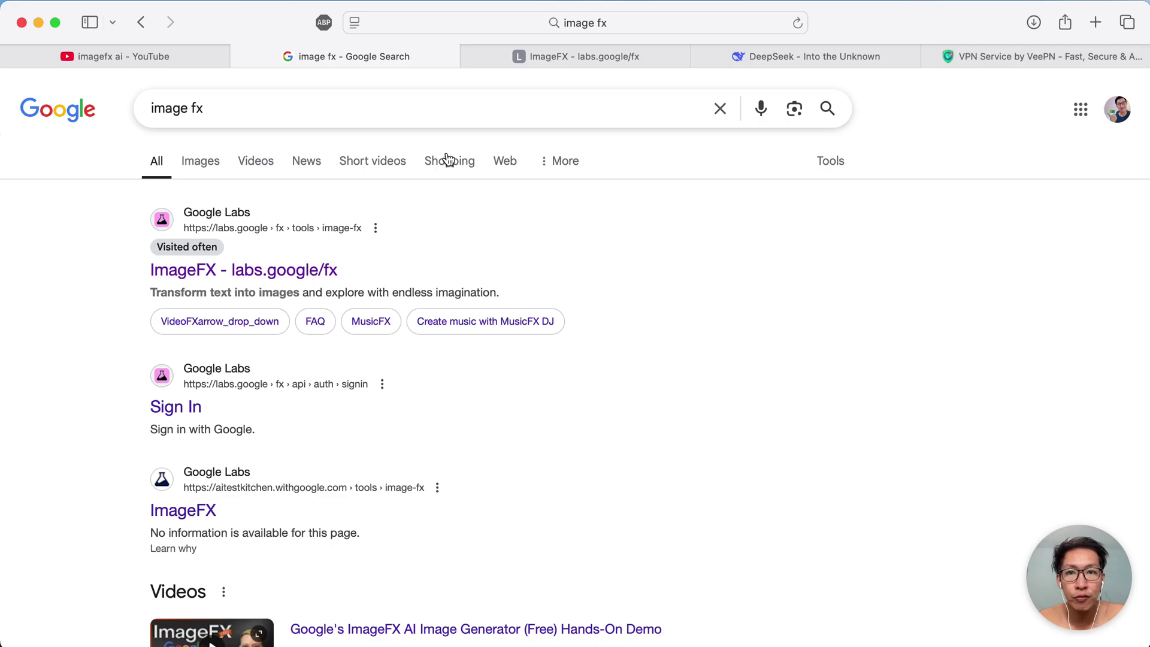
pyautogui.click(558, 52)
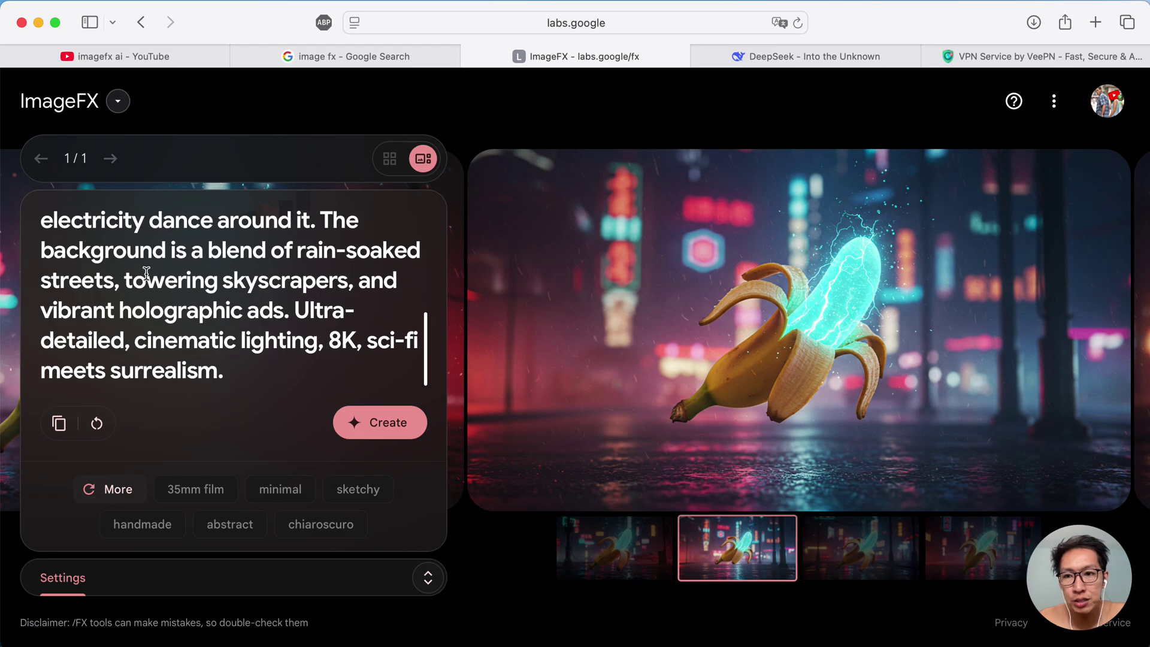
# Step: Replace the banana prompt with 'an apple in nature' and generate images
pyautogui.tripleClick(146, 279)
pyautogui.press('BackSpace')
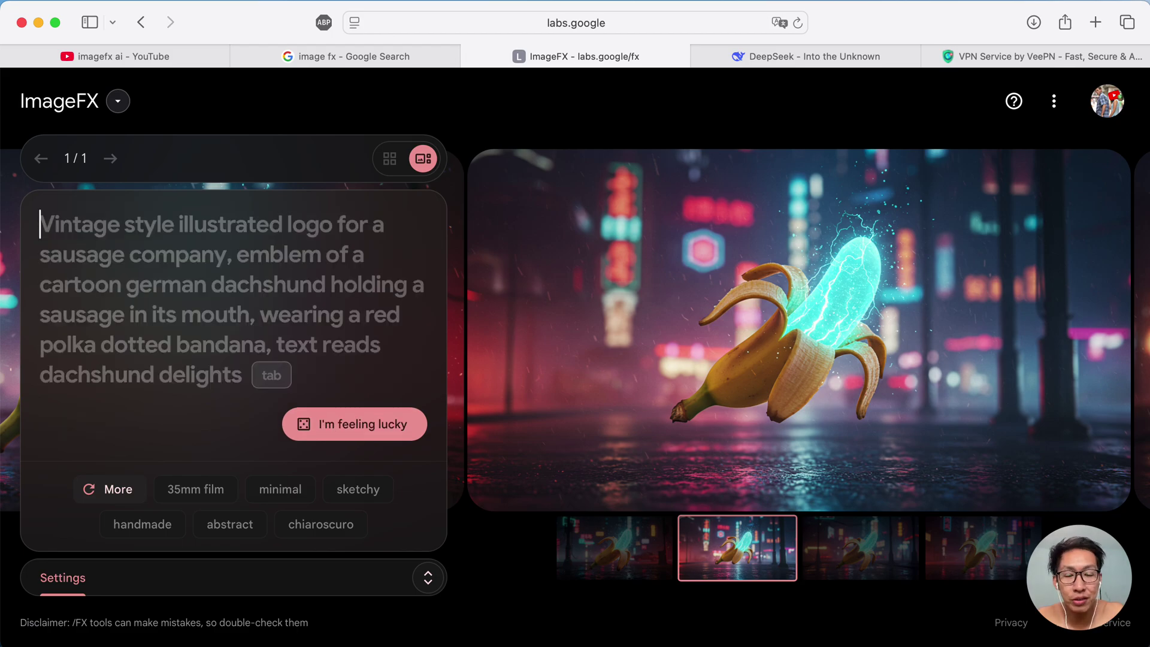
pyautogui.write('m')
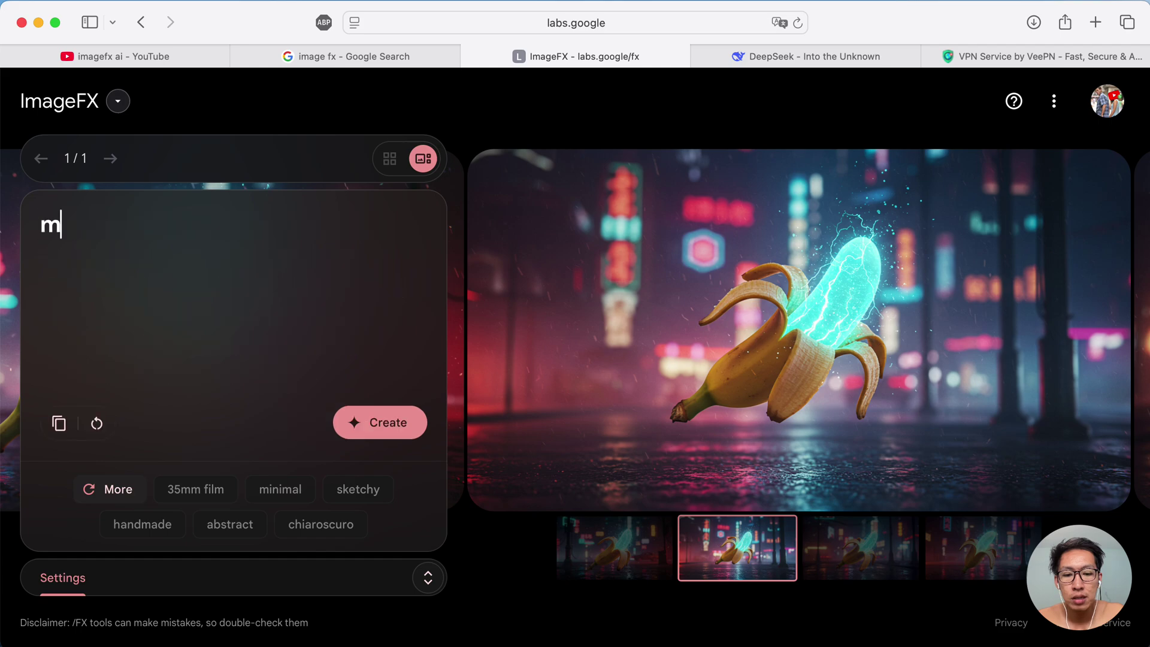
pyautogui.press('BackSpace')
pyautogui.write('a')
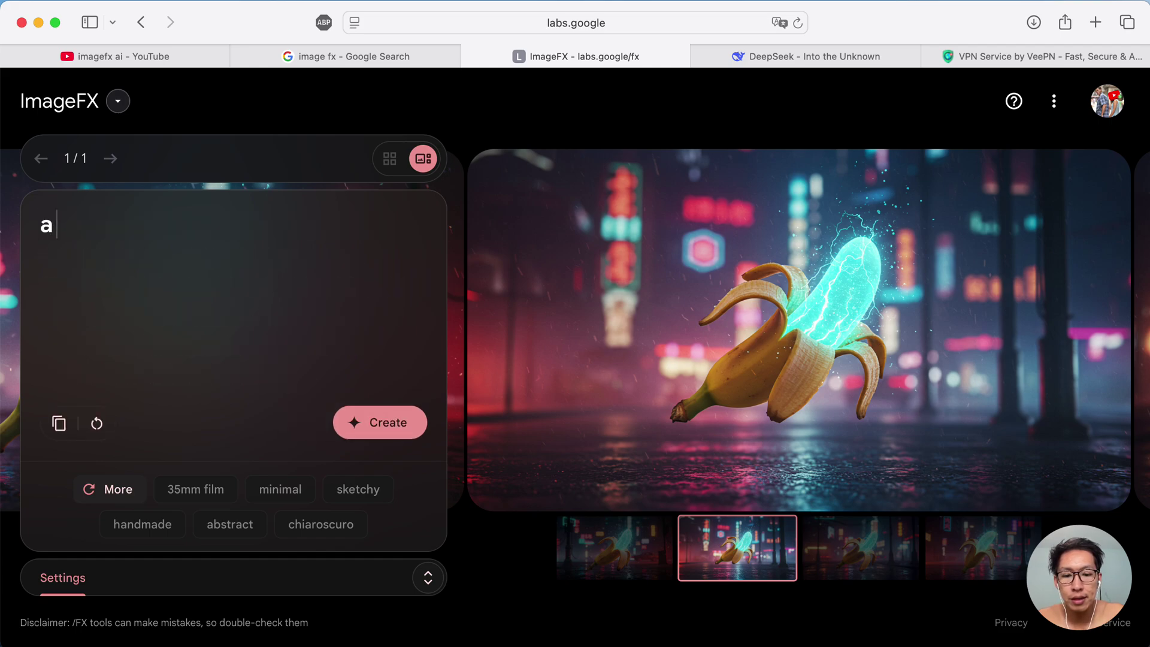
pyautogui.write('n apple ')
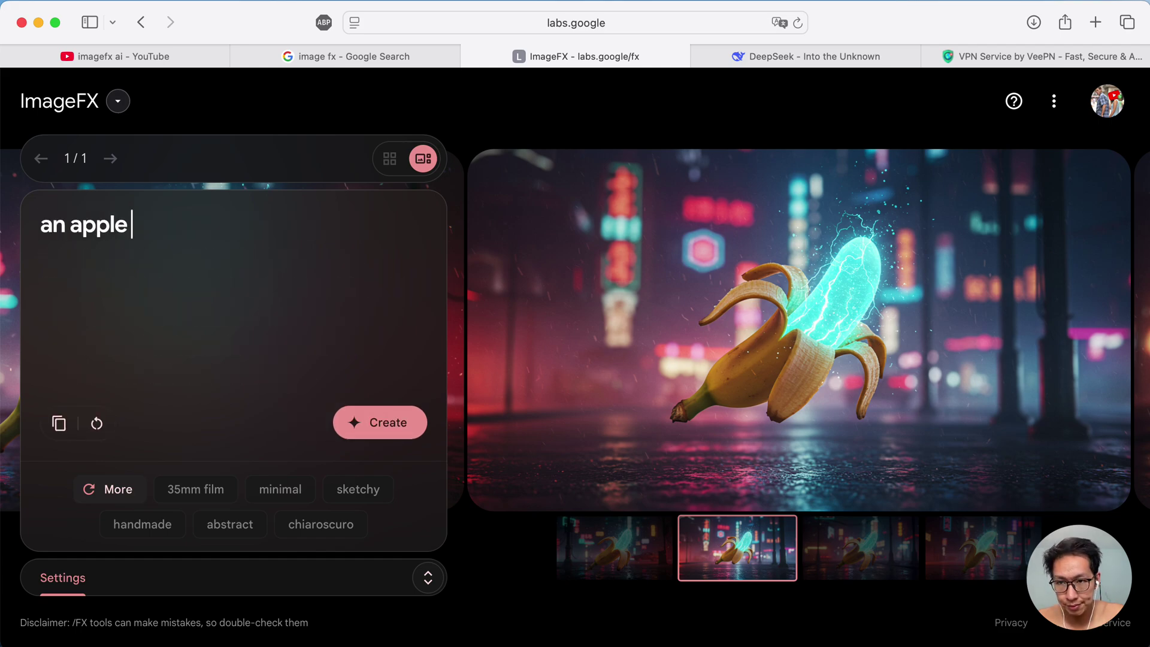
pyautogui.write('inna')
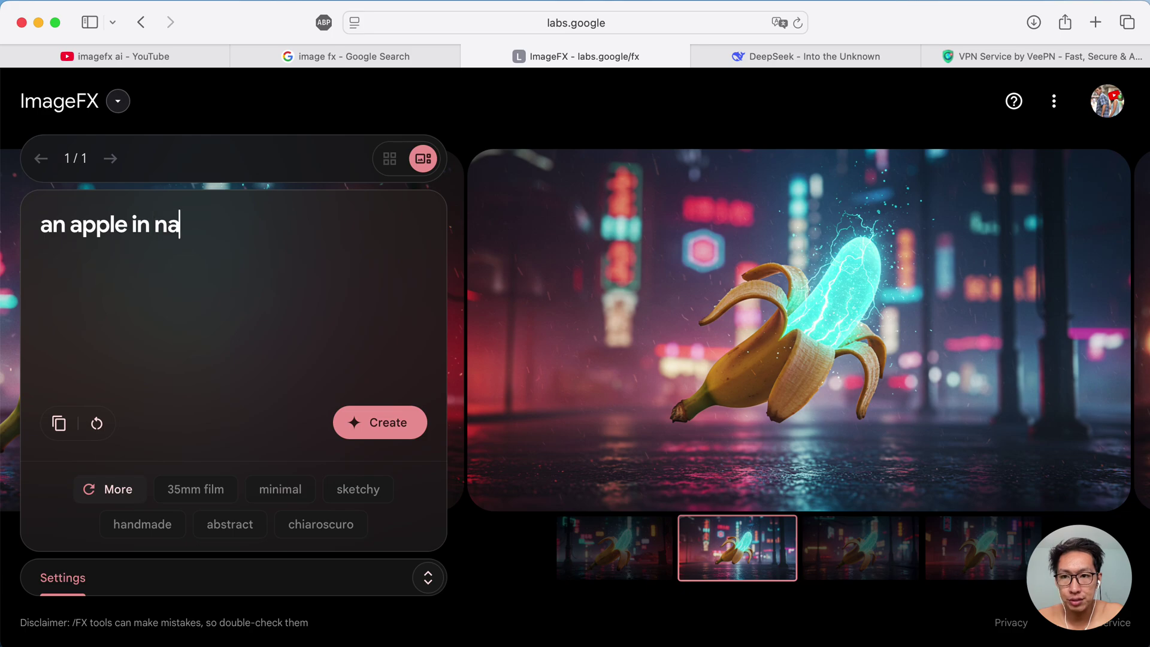
pyautogui.write('atur')
pyautogui.press('BackSpace')
pyautogui.press('BackSpace')
pyautogui.press('BackSpace')
pyautogui.press('BackSpace')
pyautogui.write('ture')
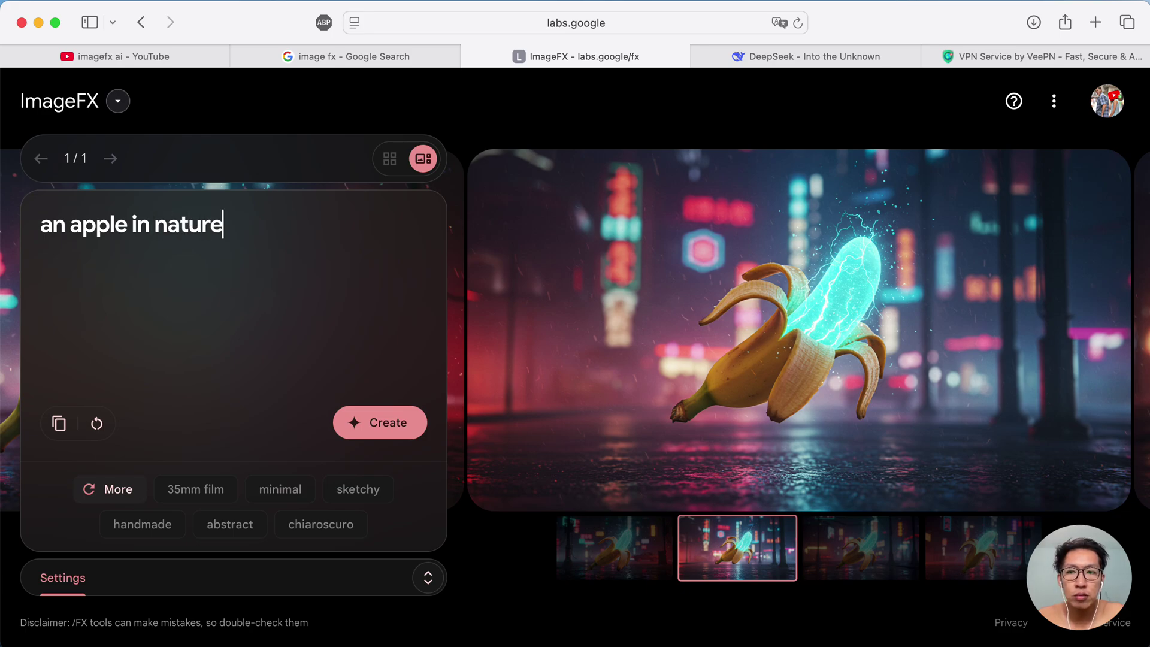
pyautogui.click(357, 422)
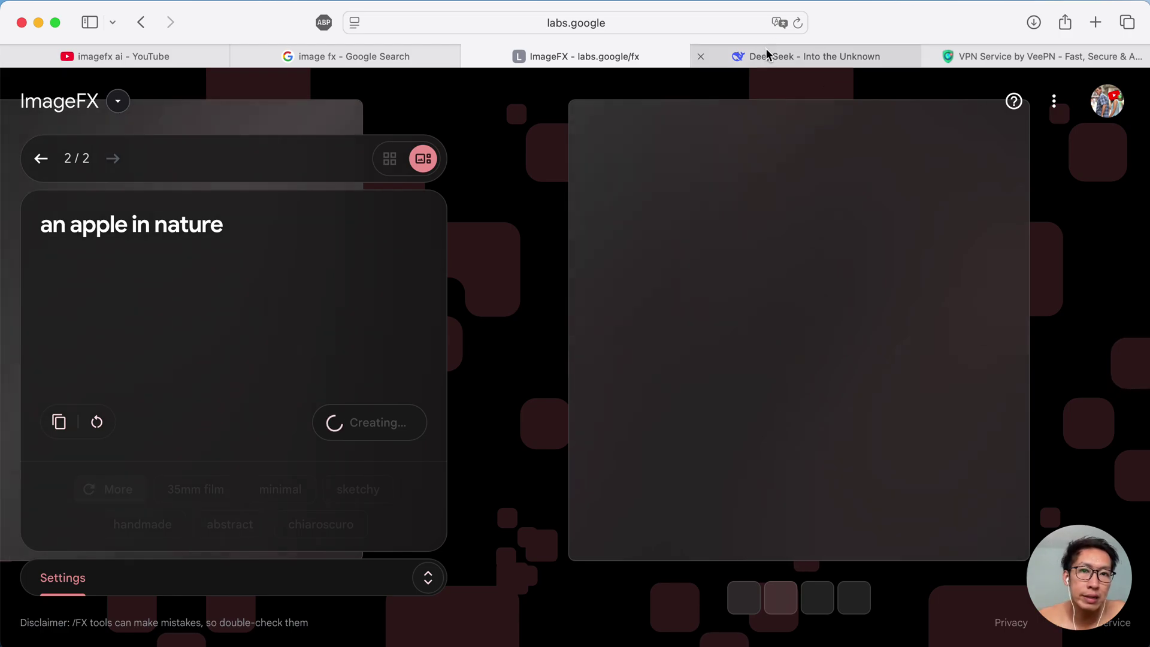
pyautogui.click(765, 51)
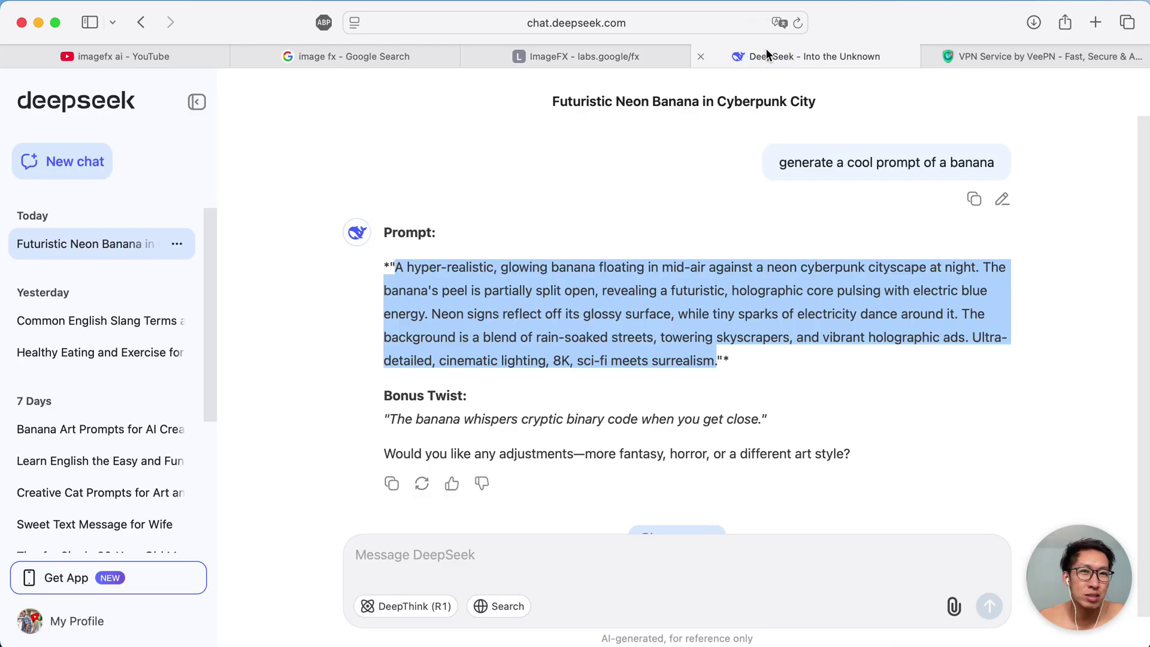
# Step: Ask DeepSeek for a cool apple prompt and select its futuristic metallic-apple reply
pyautogui.click(486, 578)
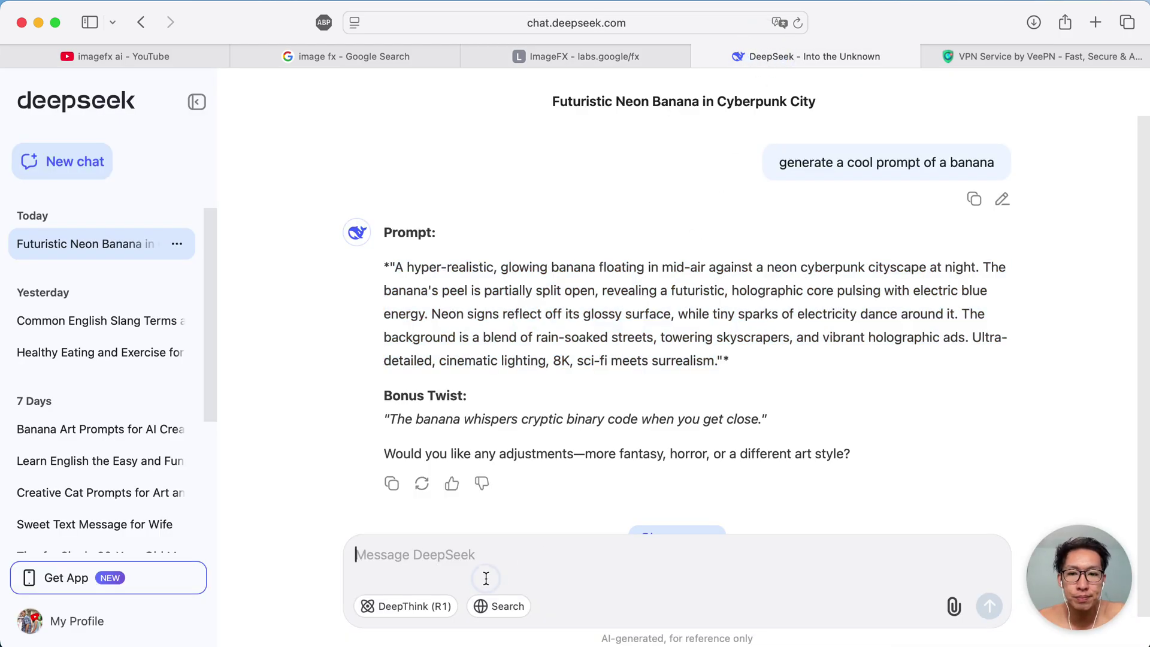
pyautogui.write('generate a cool')
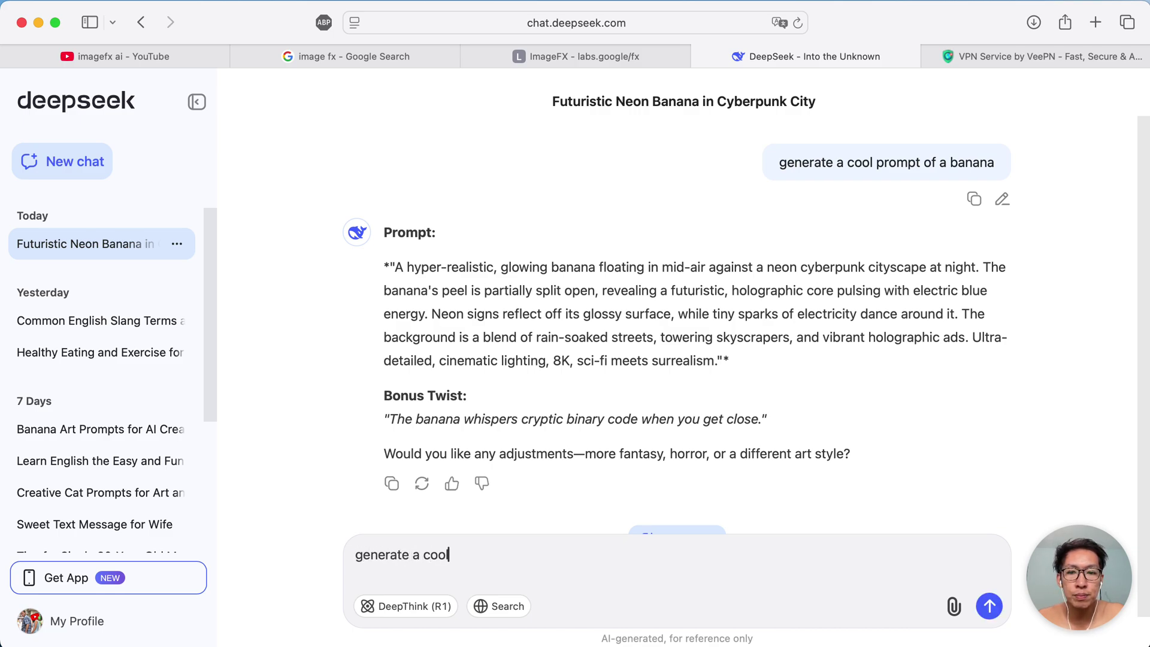
pyautogui.write(' prompt for an apple')
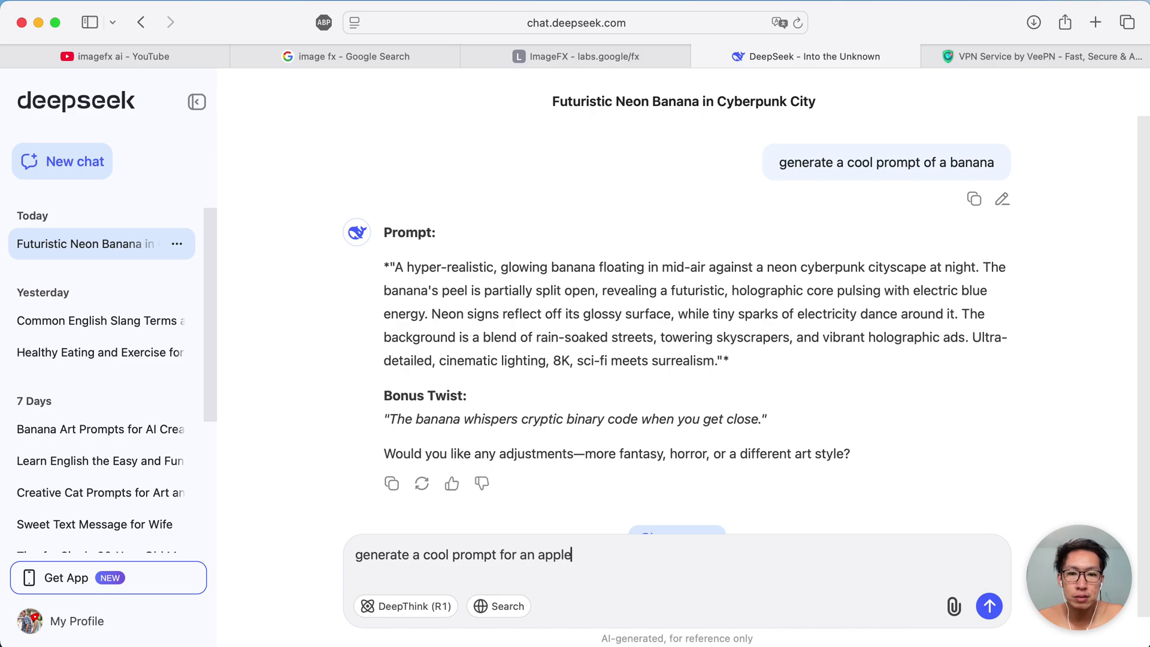
pyautogui.press('Return')
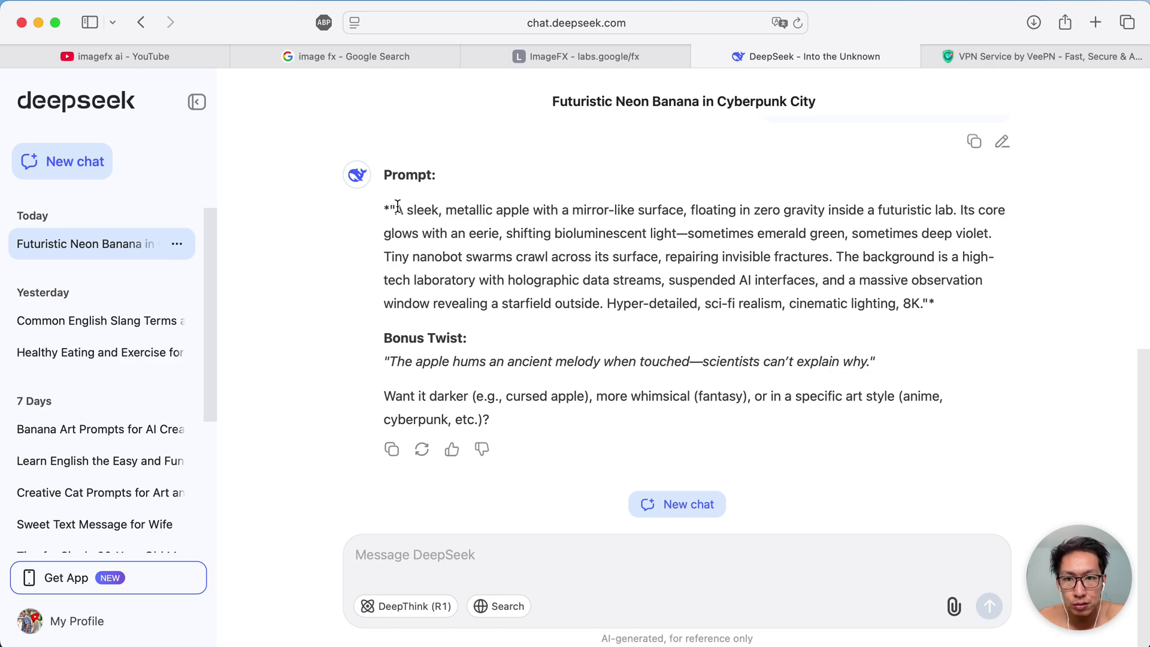
pyautogui.moveTo(397, 206); pyautogui.dragTo(923, 306)
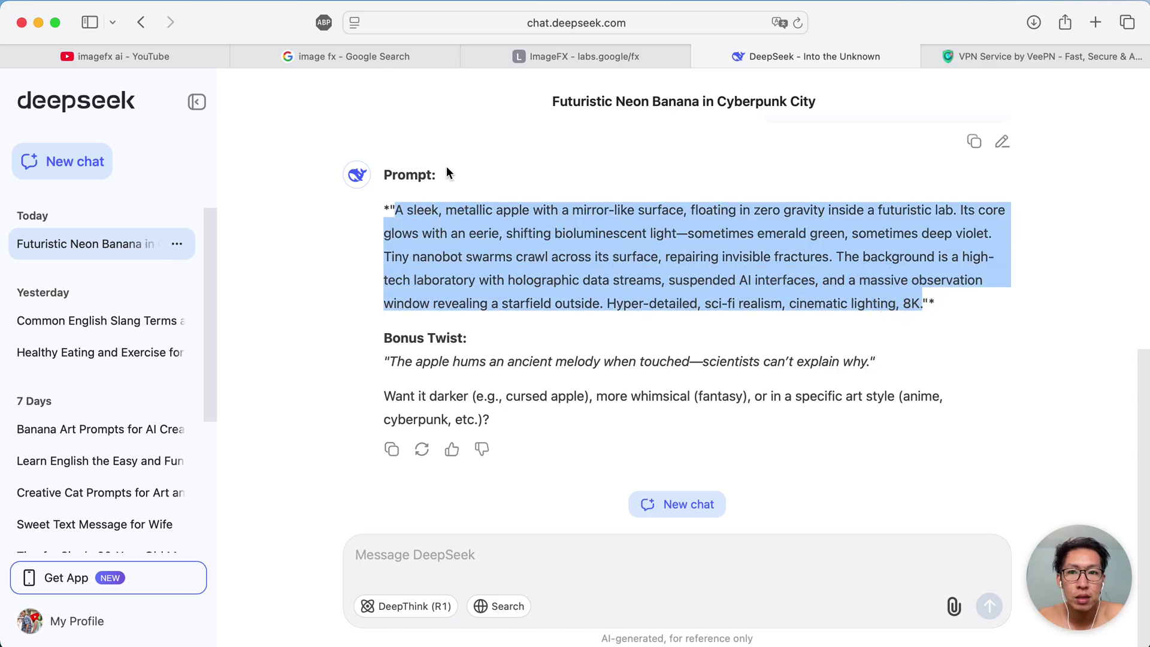
pyautogui.click(513, 55)
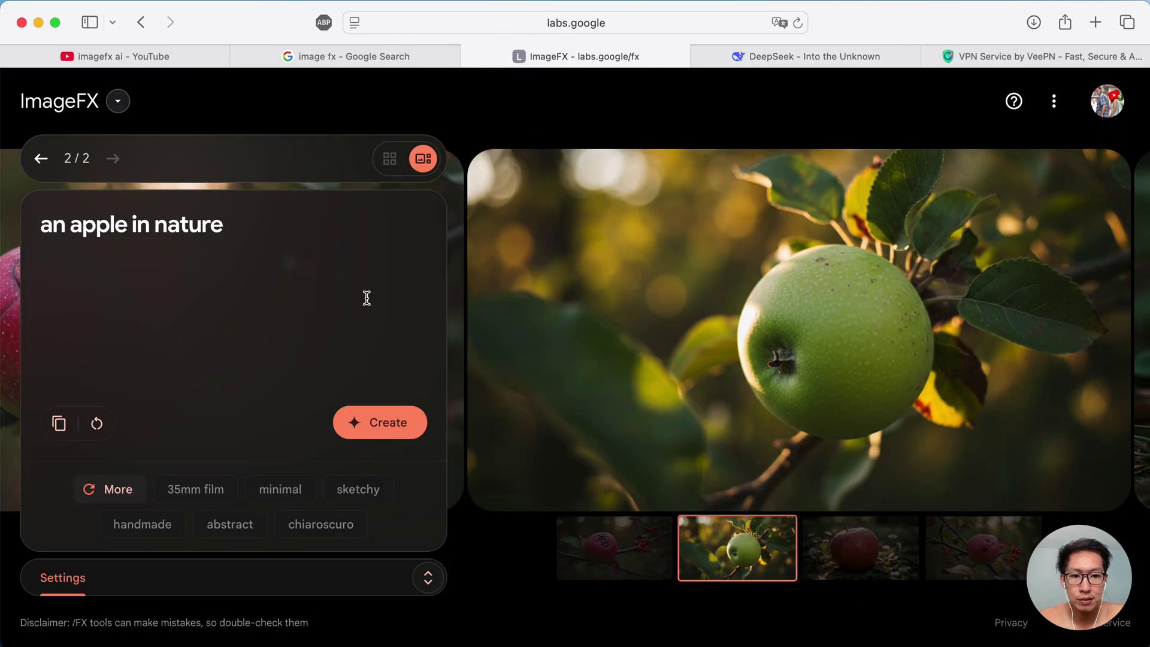
# Step: Review the four 'apple in nature' images, then select the existing prompt text
pyautogui.click(628, 547)
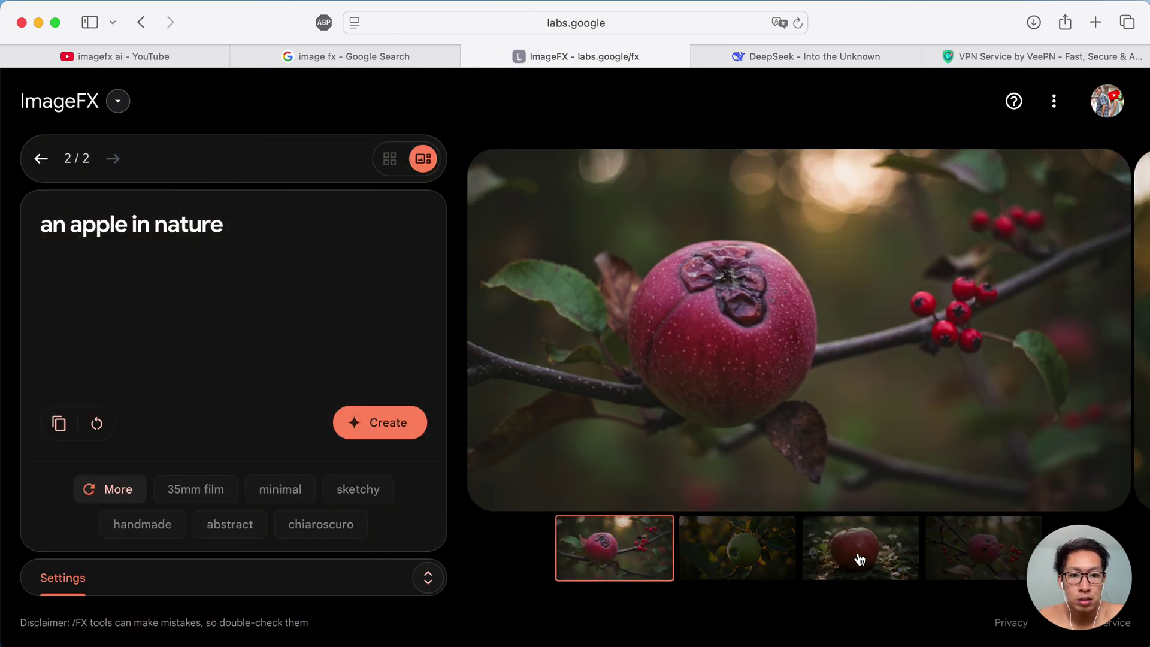
pyautogui.click(860, 559)
pyautogui.click(952, 548)
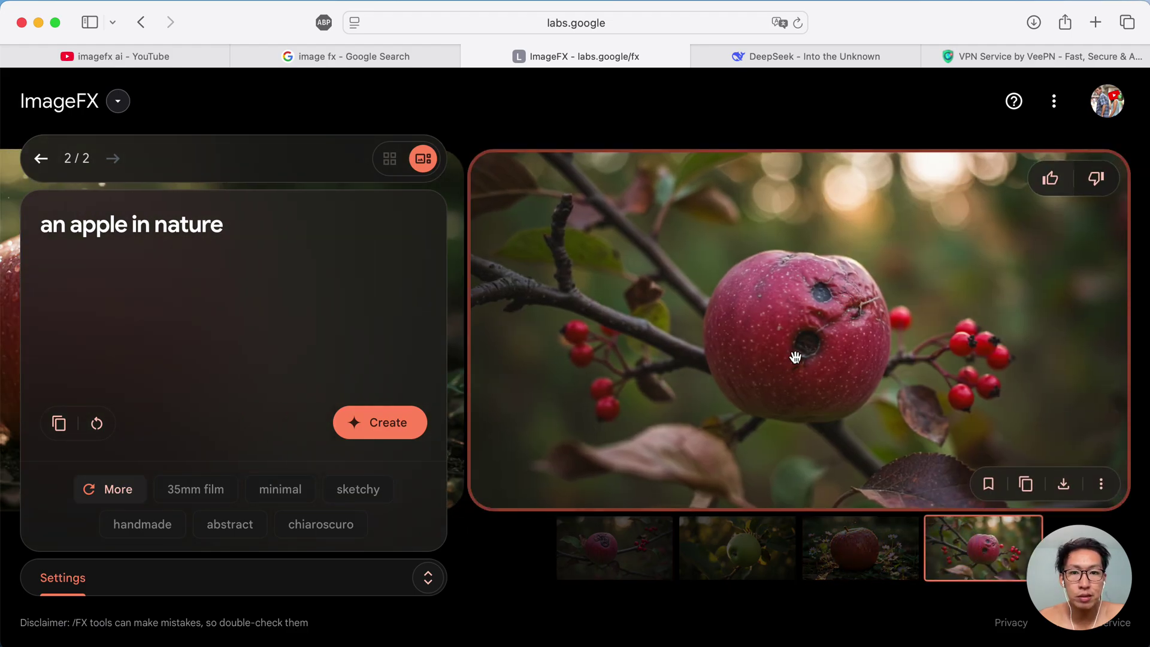
pyautogui.click(864, 532)
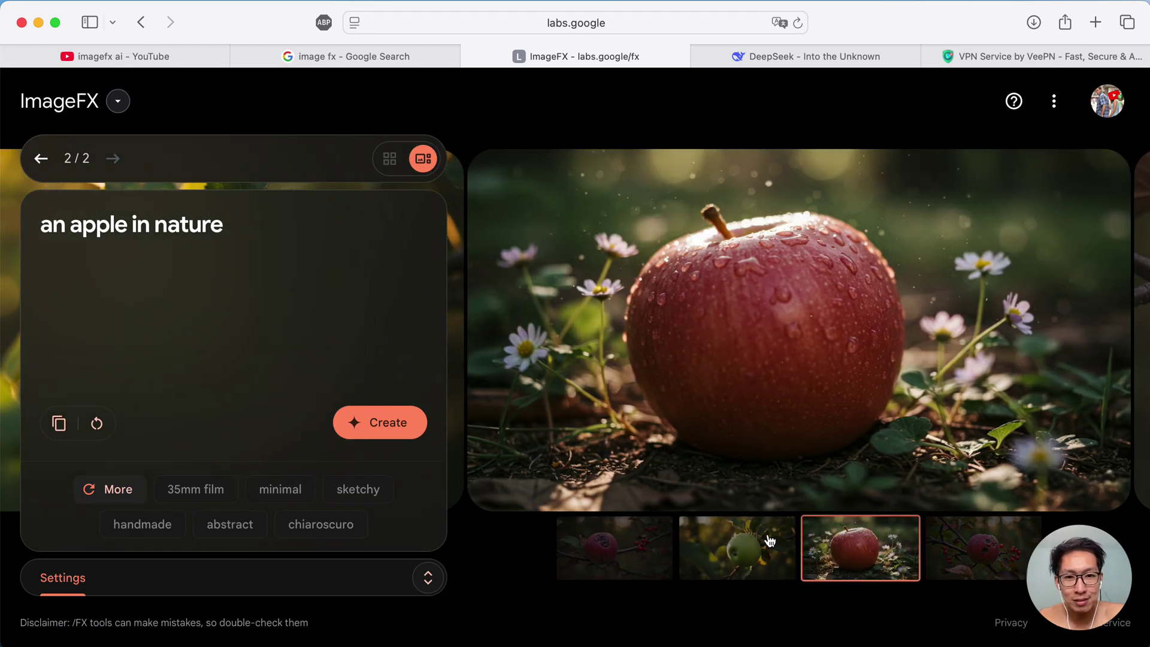
pyautogui.click(758, 544)
pyautogui.click(862, 547)
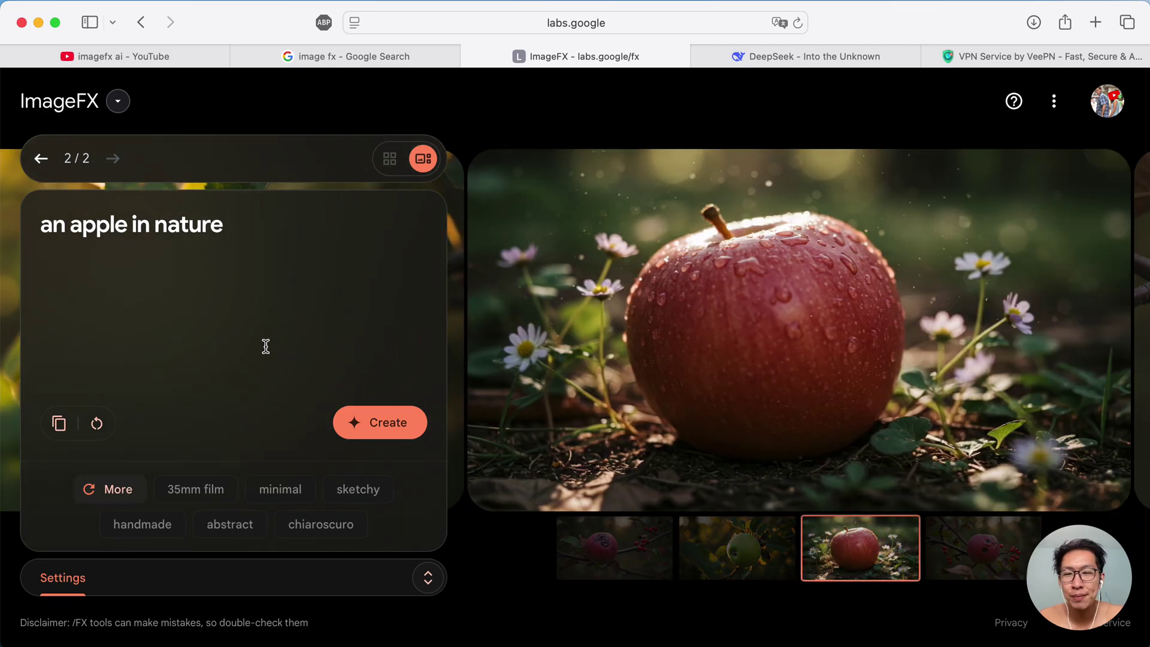
pyautogui.click(273, 287)
pyautogui.press('super+a')
# Step: Paste the sci-fi apple prompt and generate new images
pyautogui.press('super+v')
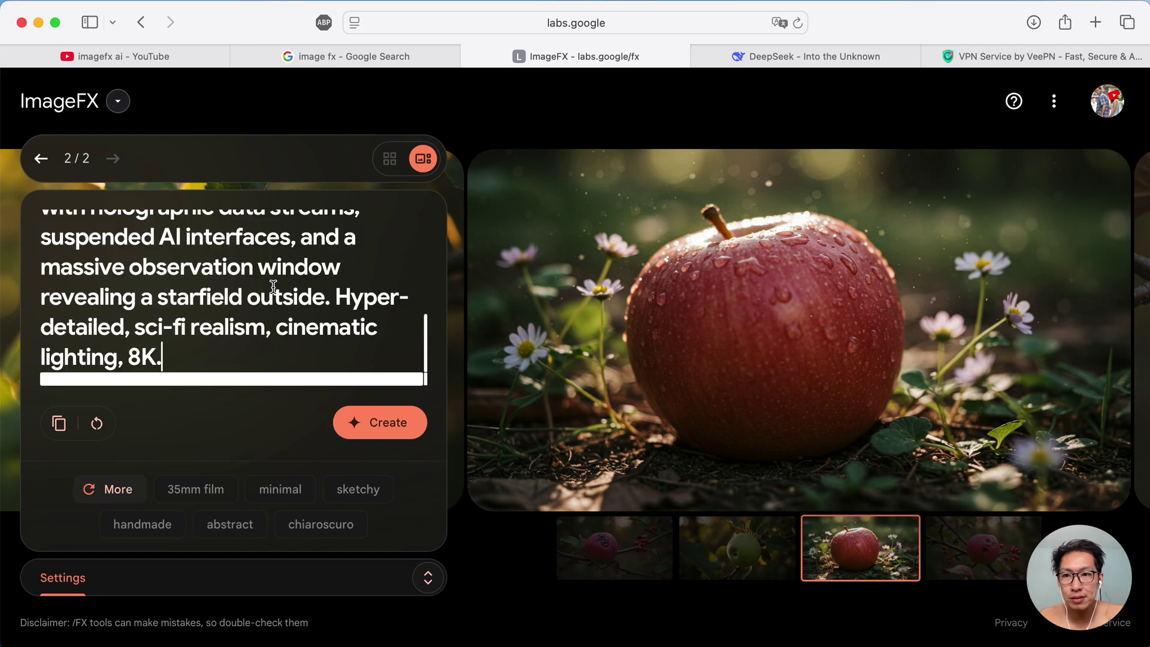
pyautogui.click(367, 435)
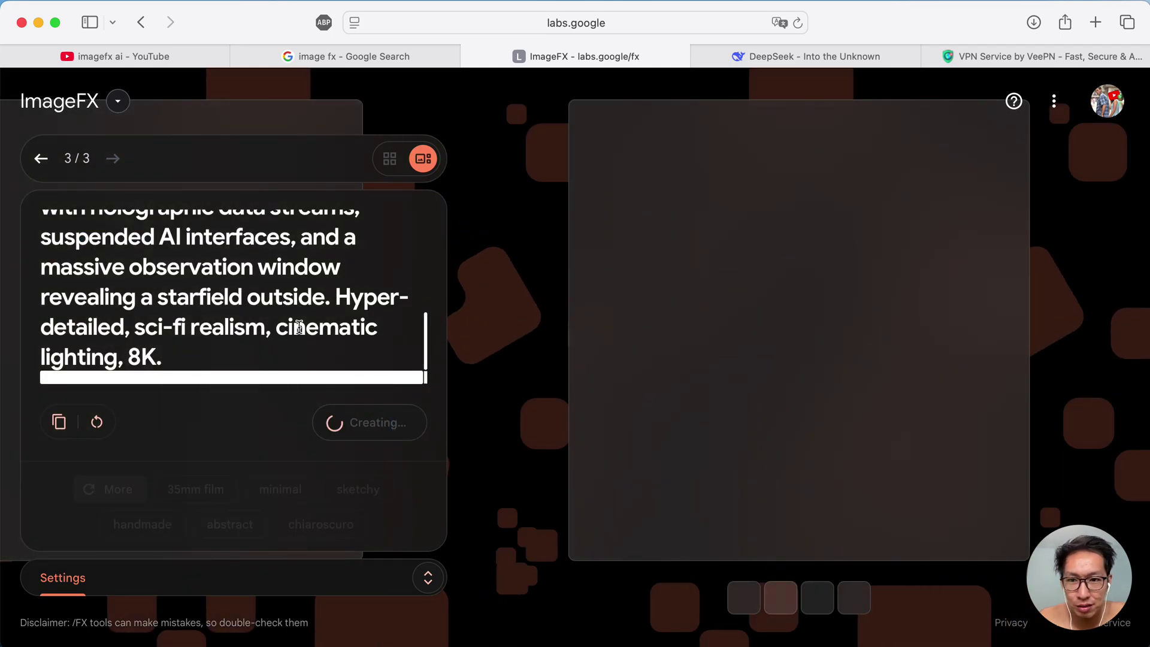
pyautogui.scroll(2, 301, 289)
pyautogui.scroll(2, 301, 290)
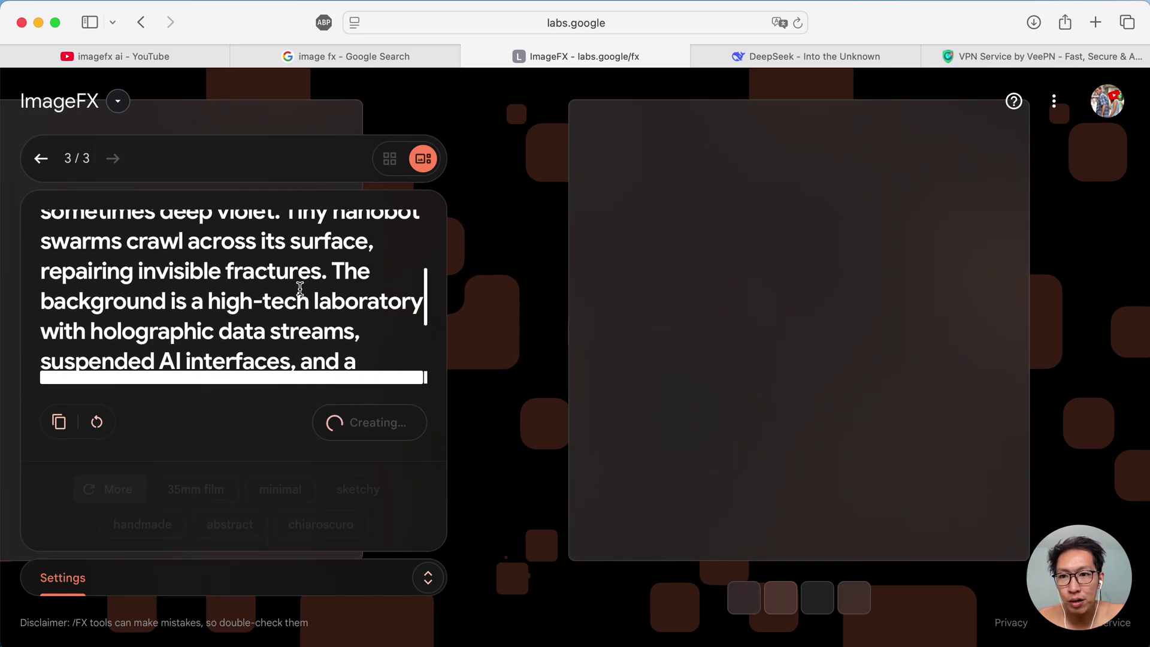
pyautogui.scroll(2, 301, 289)
pyautogui.scroll(2, 301, 288)
pyautogui.scroll(1, 300, 288)
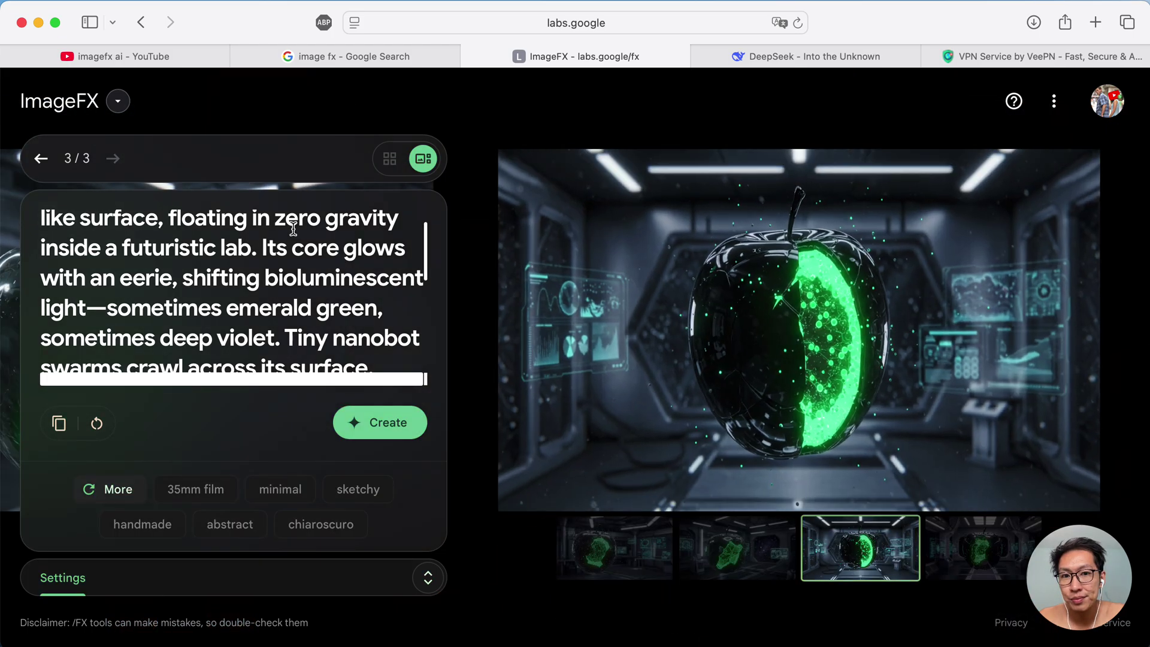
# Step: Review the four glowing metallic apple images in the futuristic lab
pyautogui.click(741, 539)
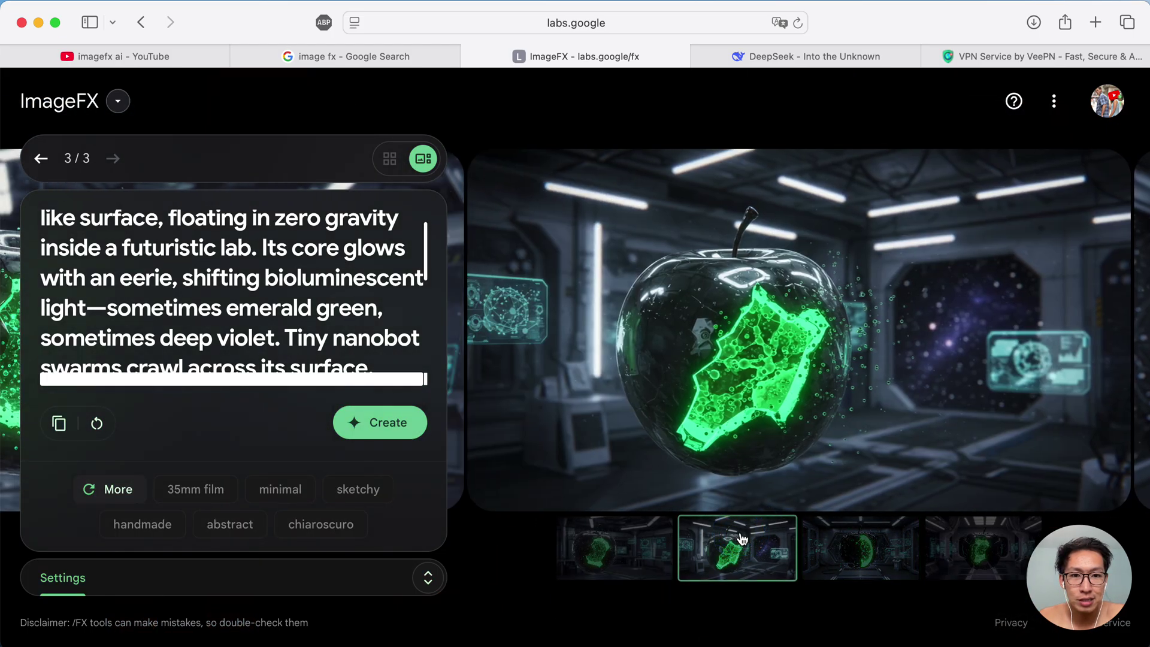
pyautogui.click(647, 552)
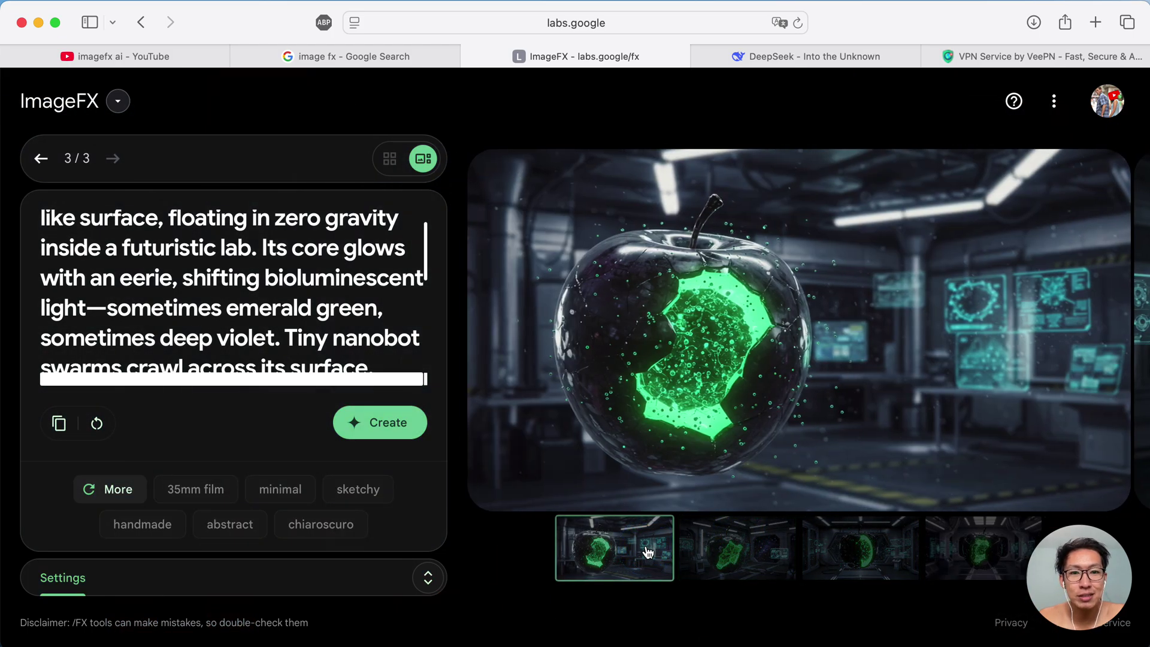
pyautogui.click(730, 552)
pyautogui.click(862, 552)
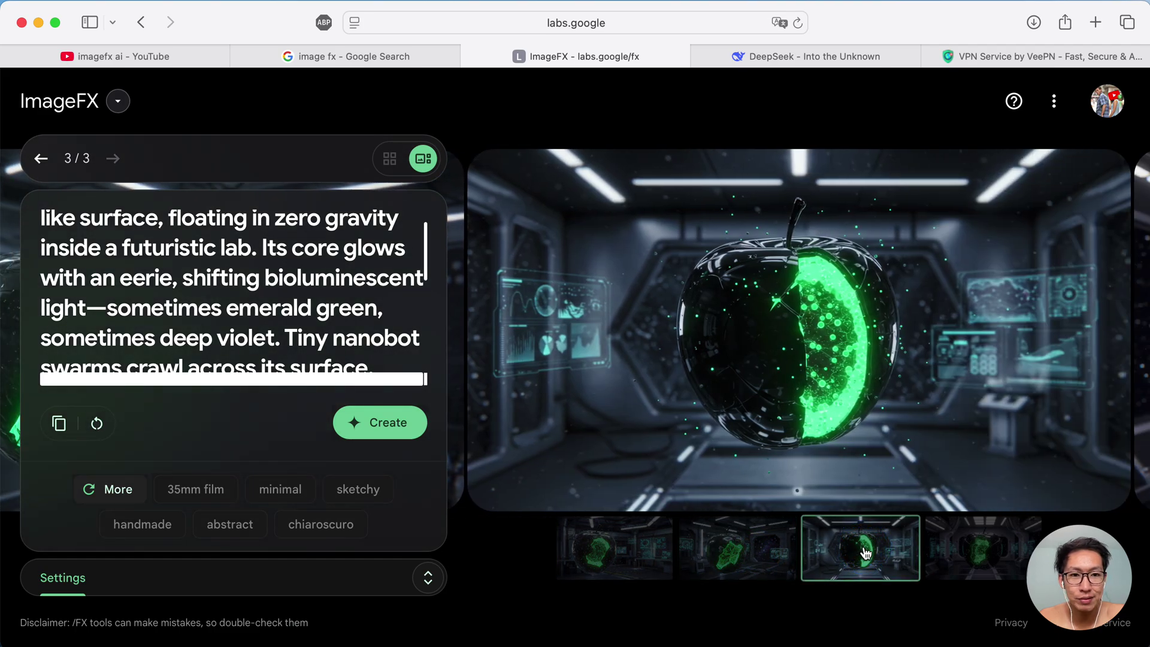
pyautogui.click(943, 554)
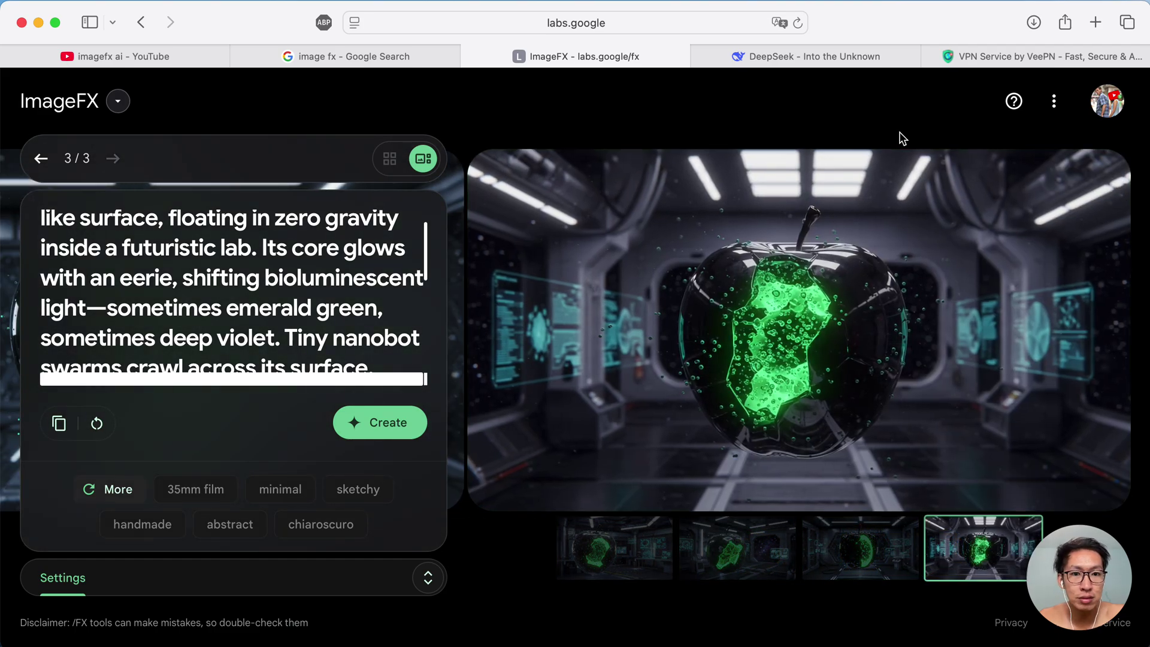
pyautogui.click(770, 60)
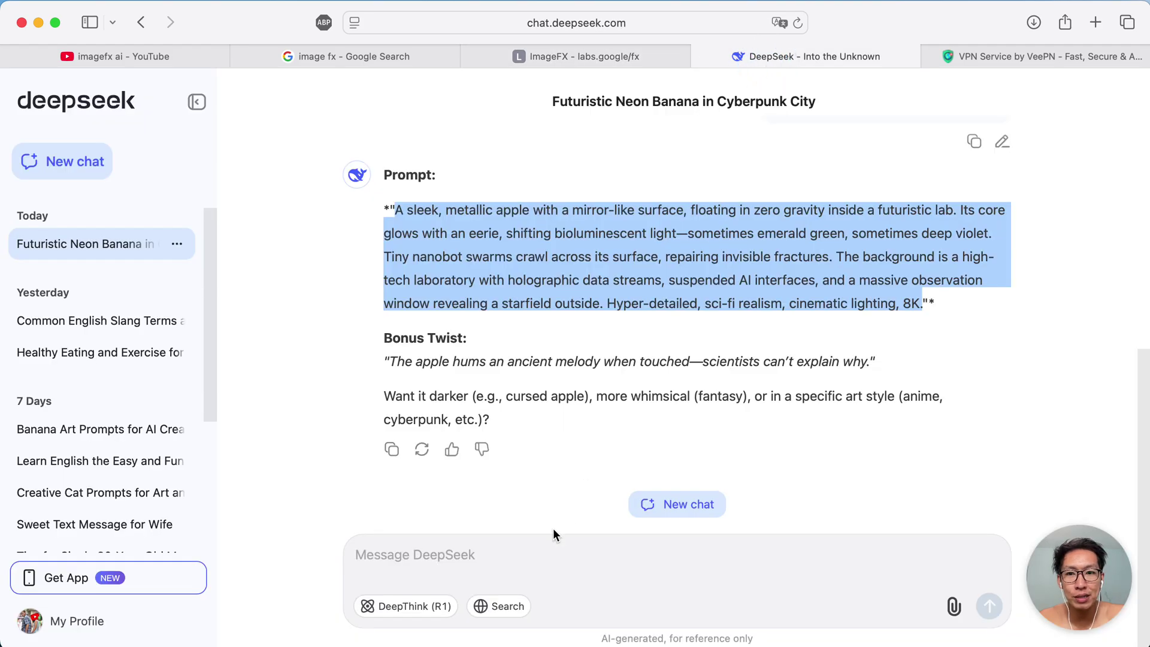
# Step: Ask DeepSeek for a simple apple-in-nature prompt and select the mossy-stump reply
pyautogui.click(503, 557)
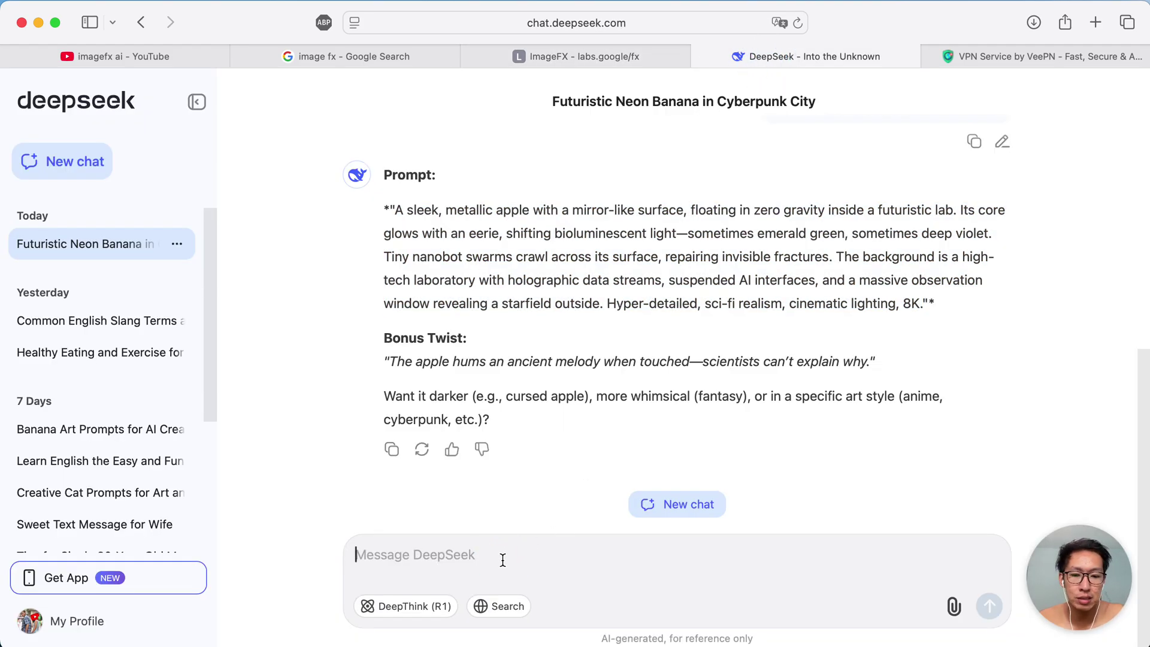
pyautogui.write('generate a prompt')
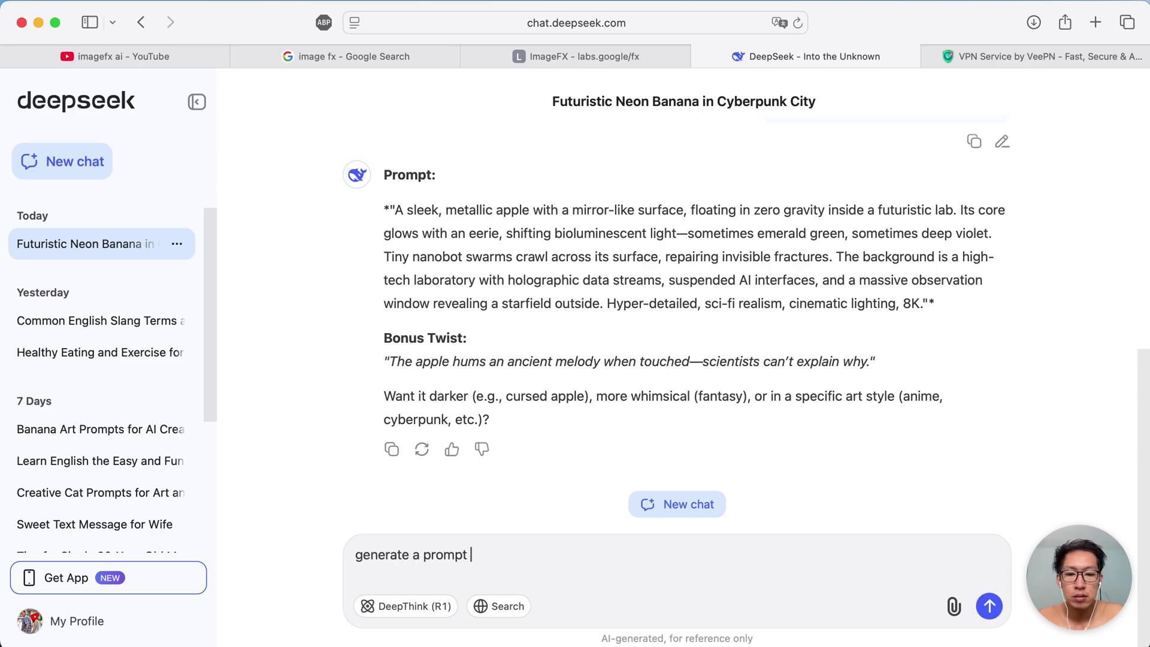
pyautogui.write('apple in nature')
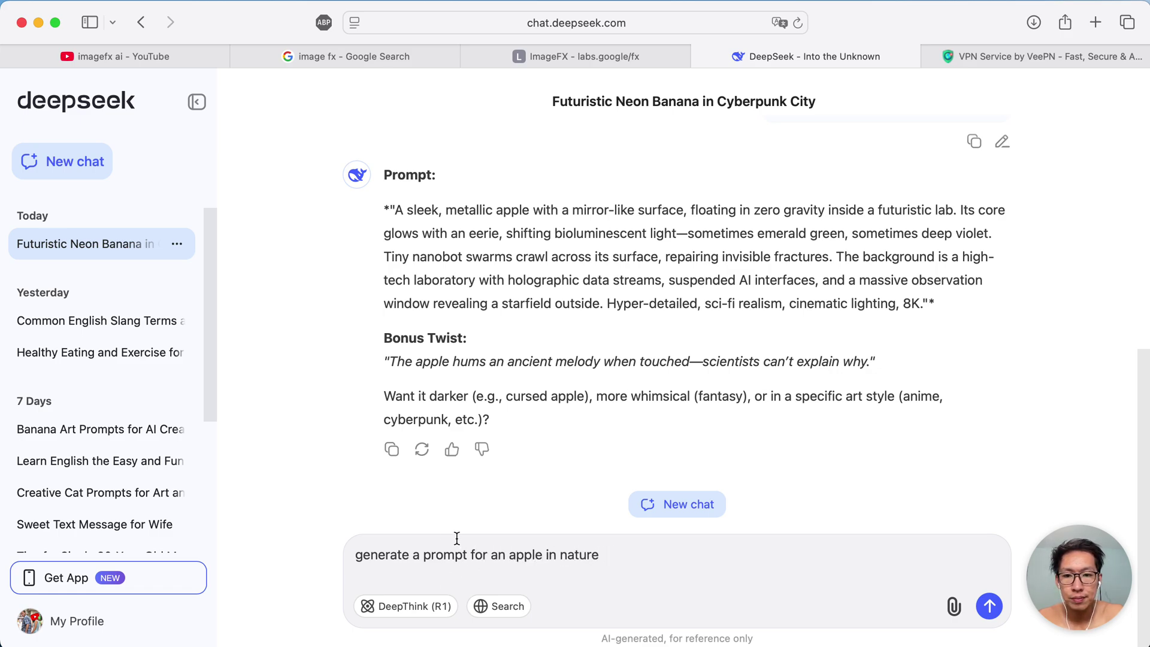
pyautogui.click(423, 554)
pyautogui.write('s')
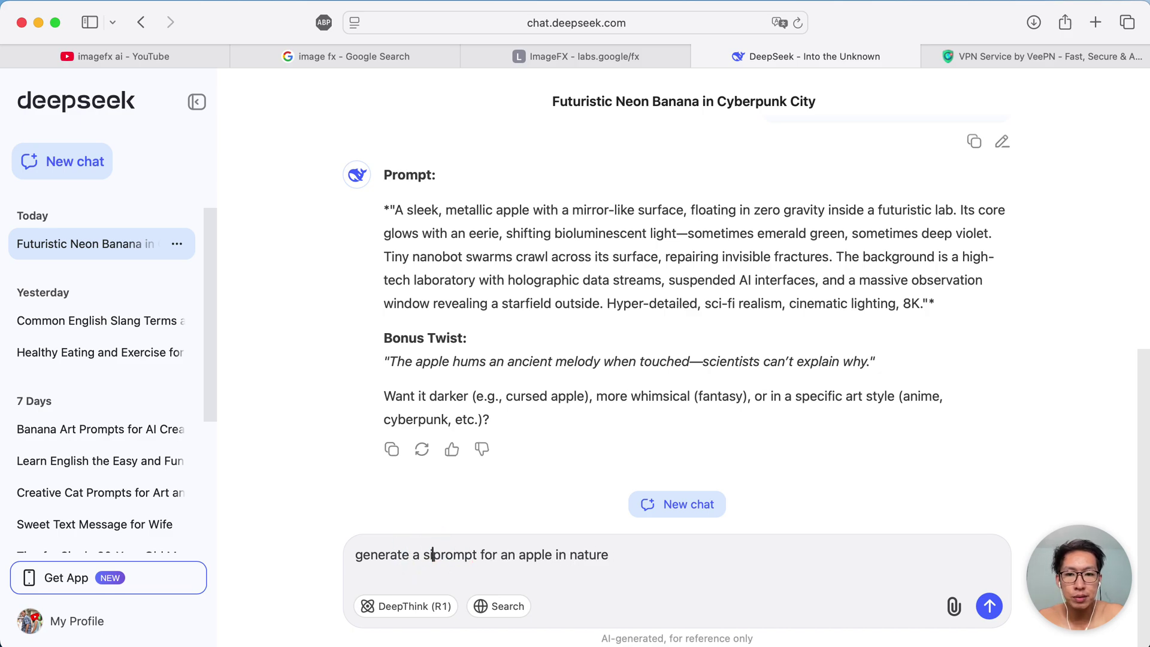
pyautogui.write('imple')
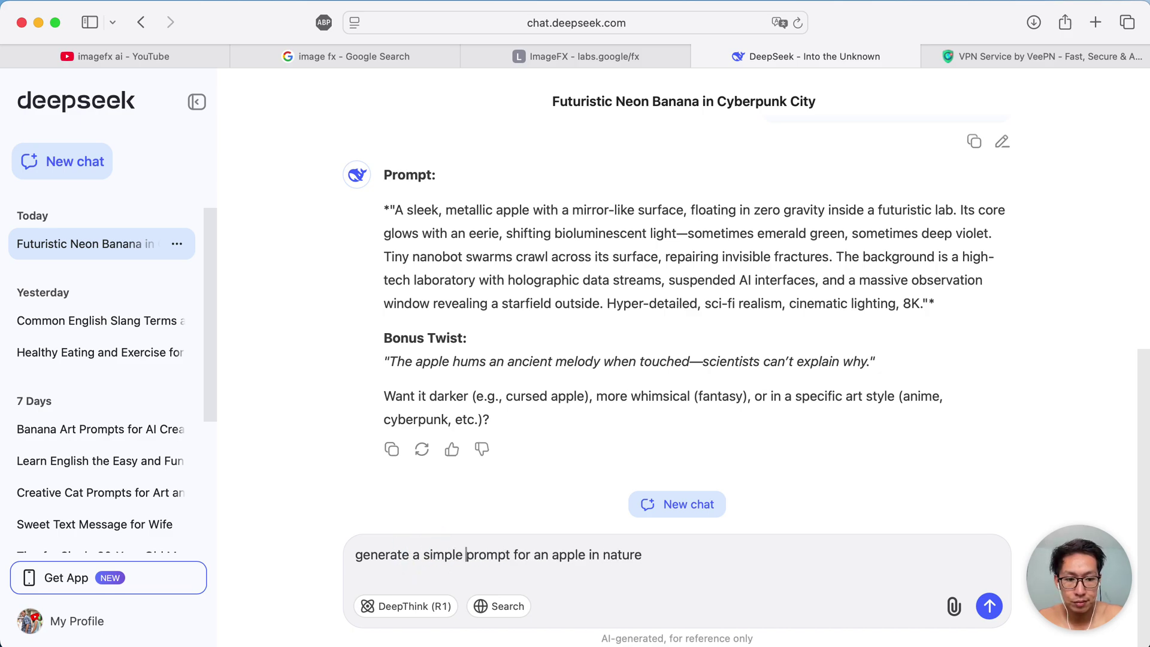
pyautogui.press('Return')
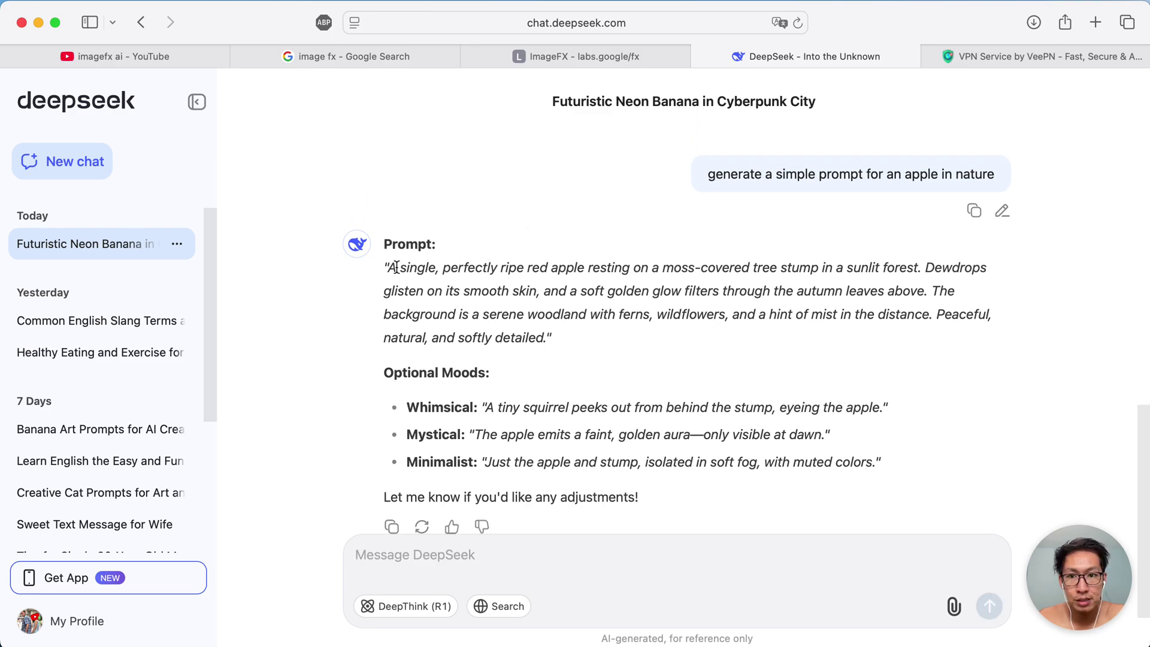
pyautogui.moveTo(386, 267); pyautogui.dragTo(544, 341)
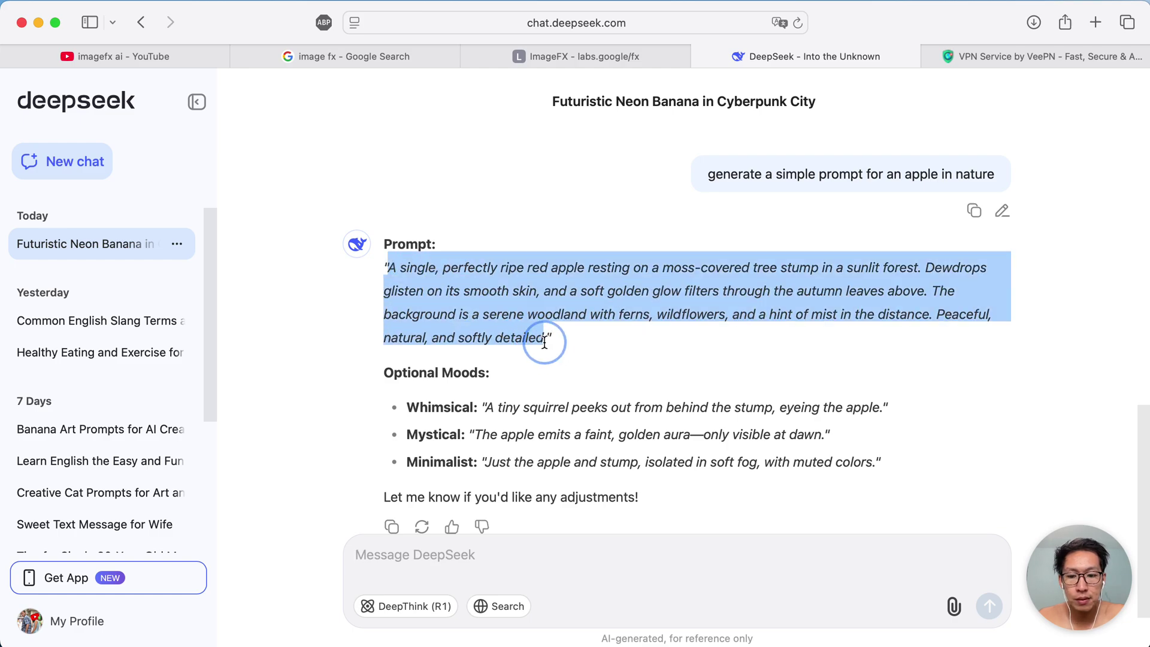
pyautogui.click(477, 53)
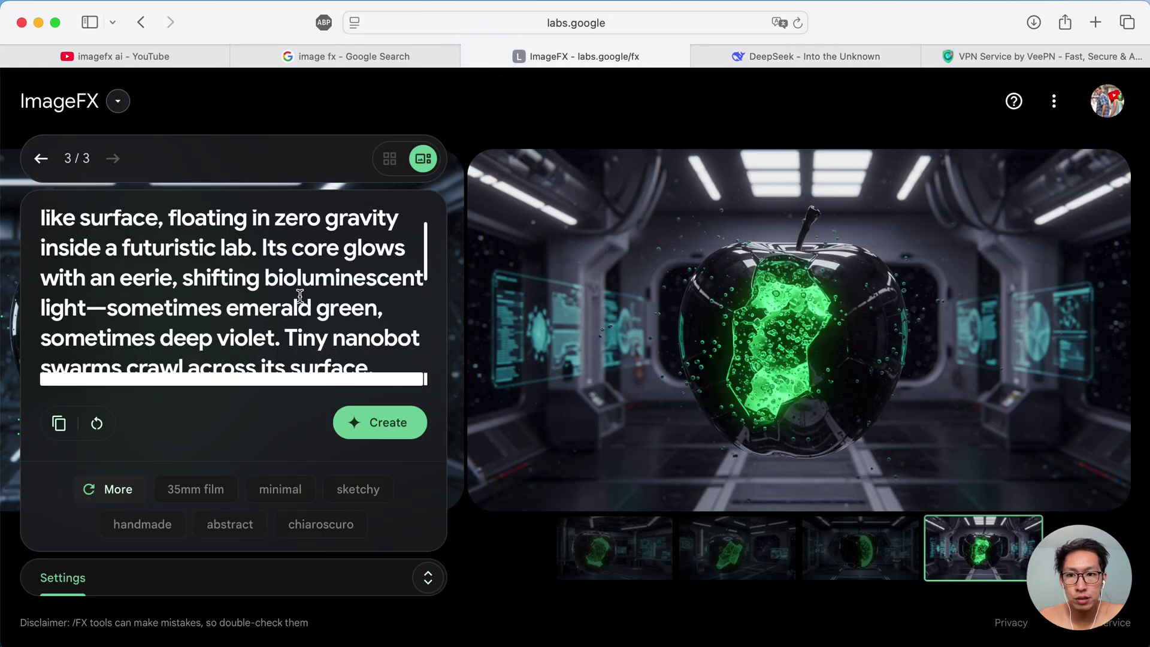
# Step: Paste the woodland apple prompt over the sci-fi one, add a period, and generate
pyautogui.press('super+a')
pyautogui.press('super+v')
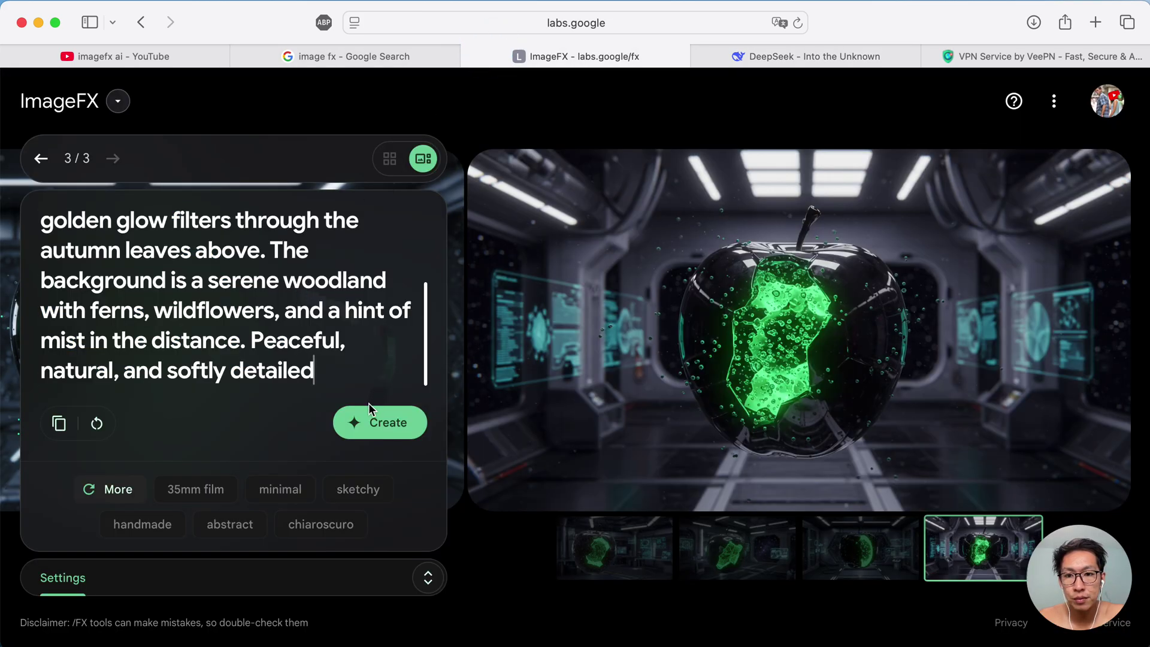
pyautogui.write('.')
pyautogui.click(370, 419)
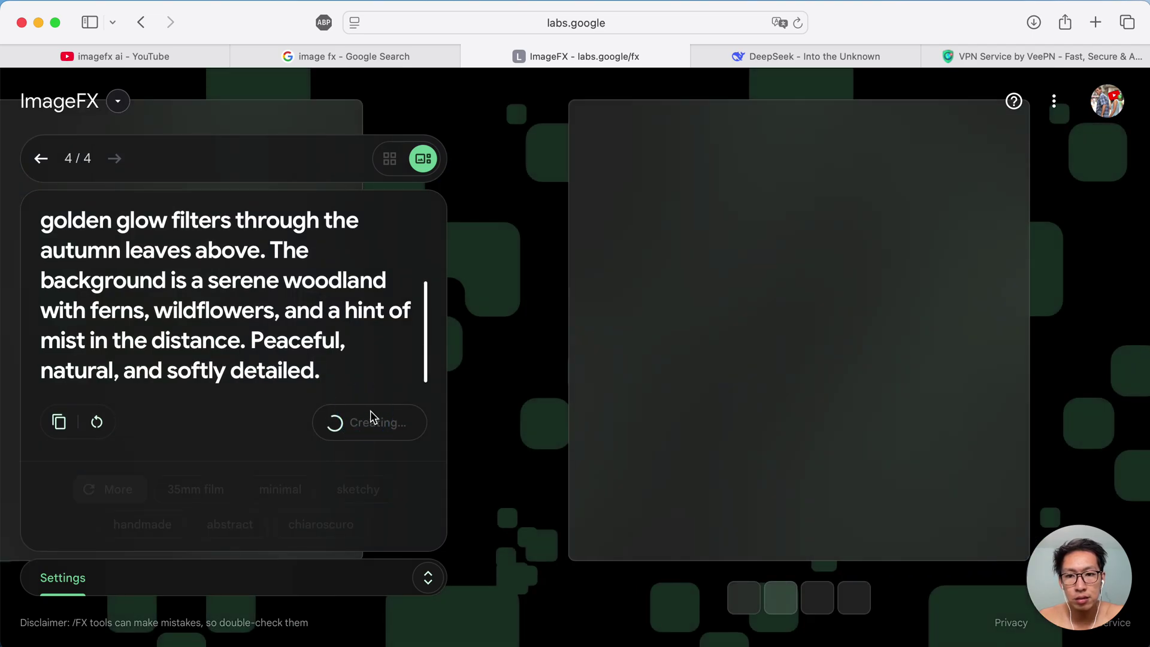
pyautogui.click(799, 60)
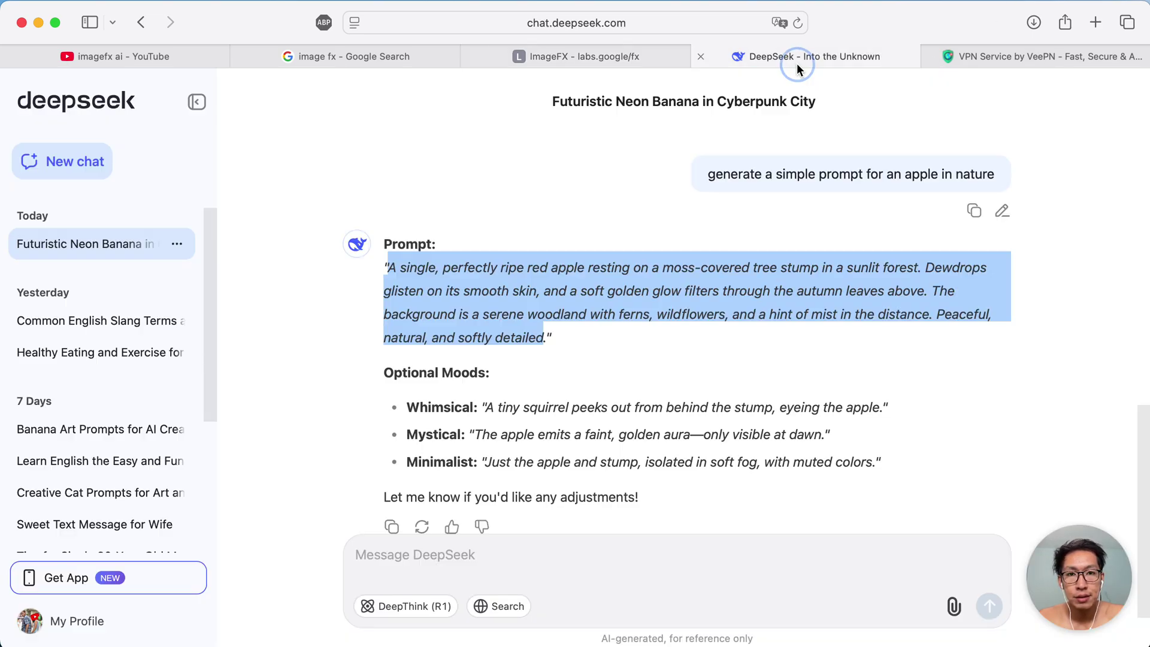
# Step: Ask DeepSeek for a prompt selling a water bottle called Epot
pyautogui.click(560, 568)
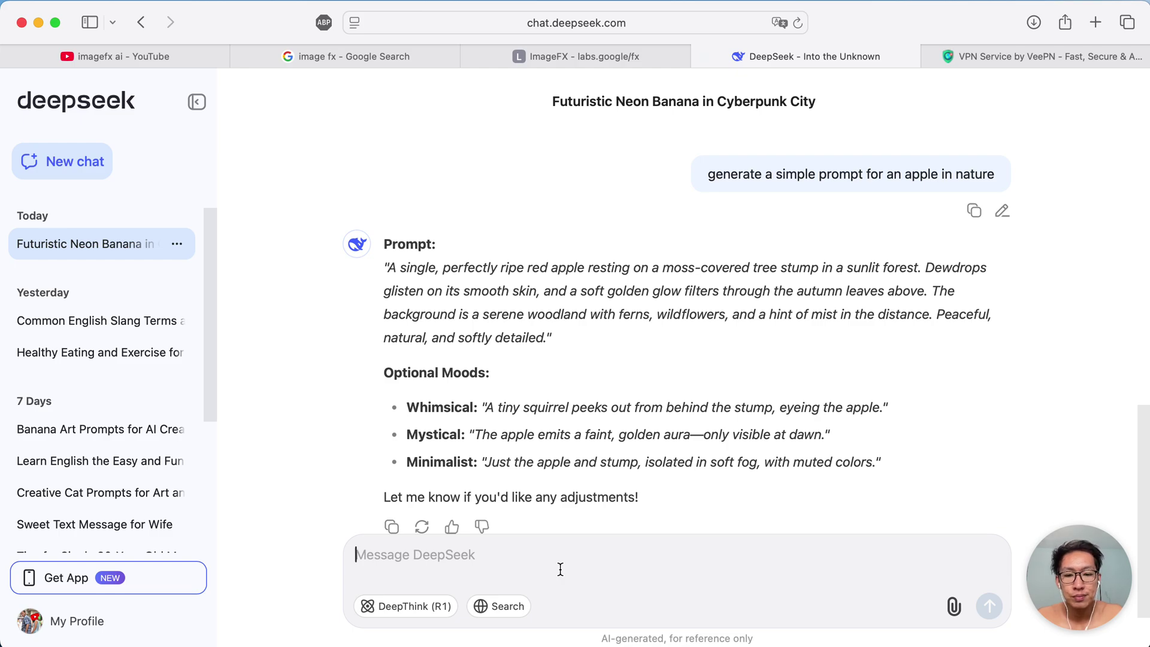
pyautogui.write('generate ')
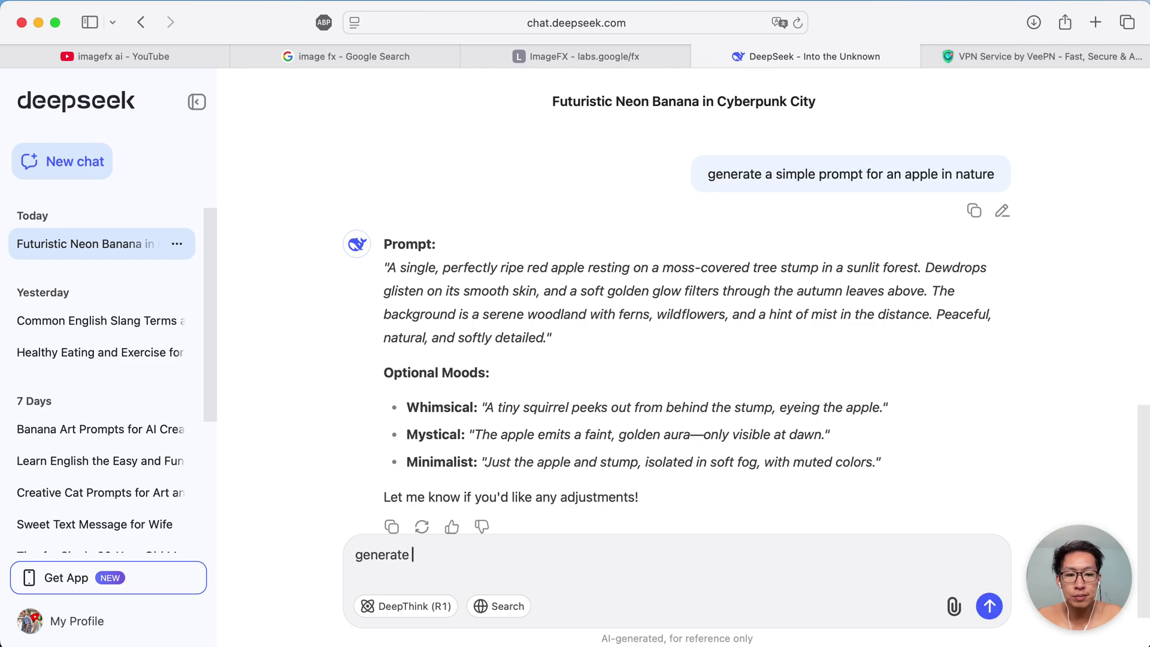
pyautogui.write('a prompt ')
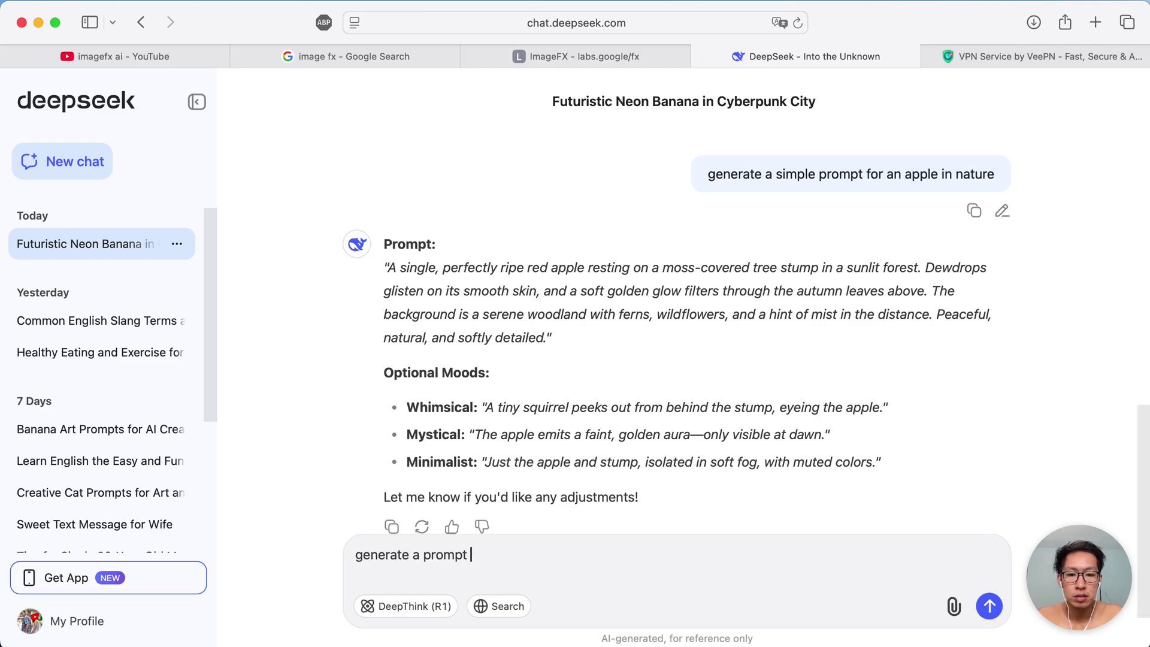
pyautogui.write('selling')
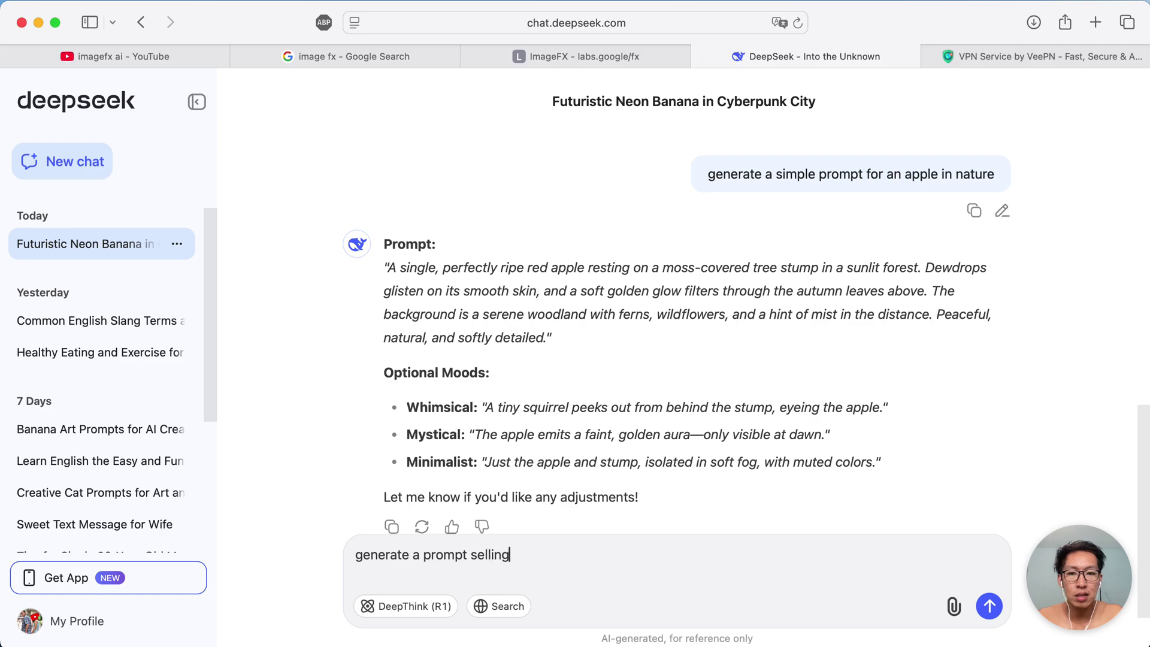
pyautogui.write(' a watter bot')
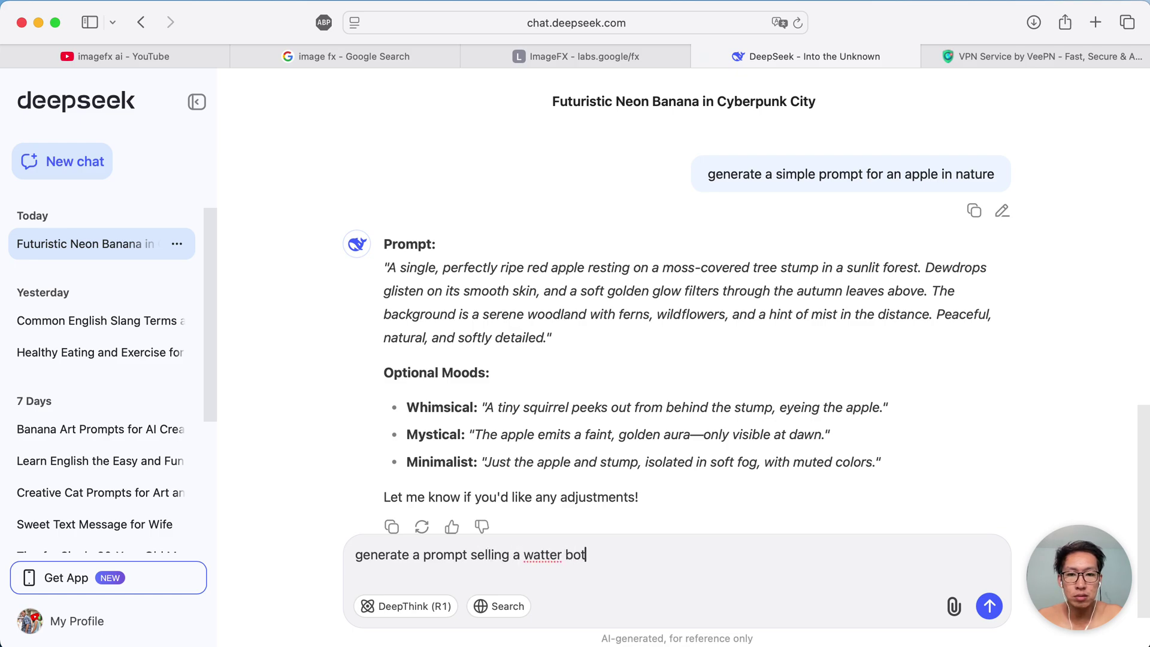
pyautogui.write('tle called')
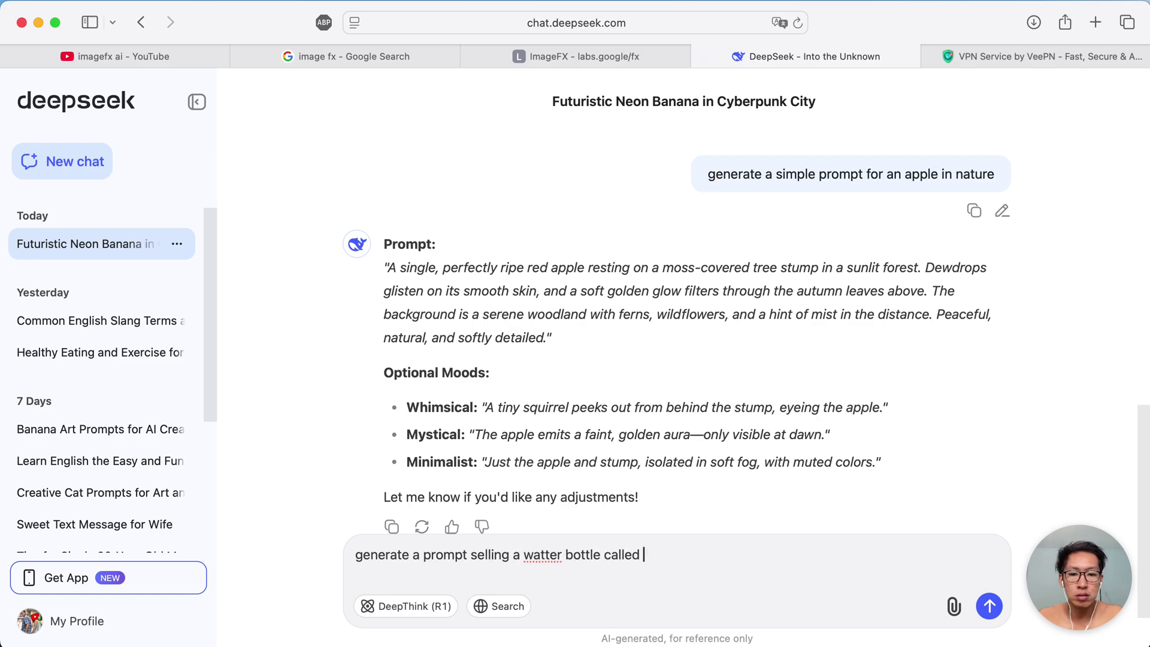
pyautogui.write('Ed')
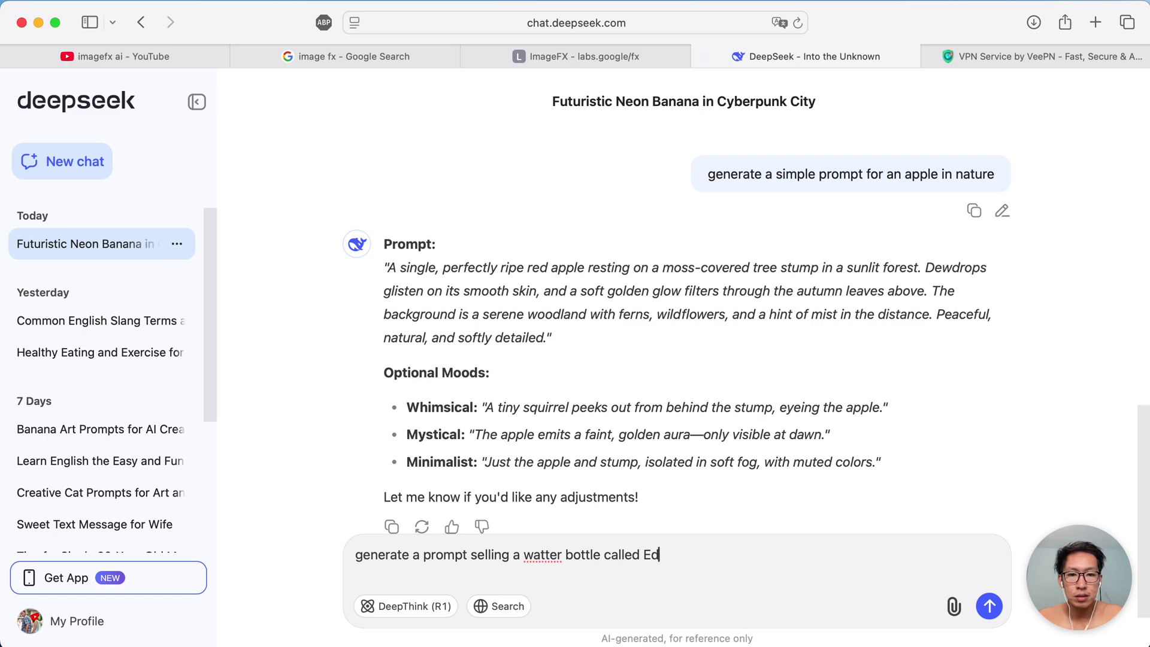
pyautogui.write('ypot')
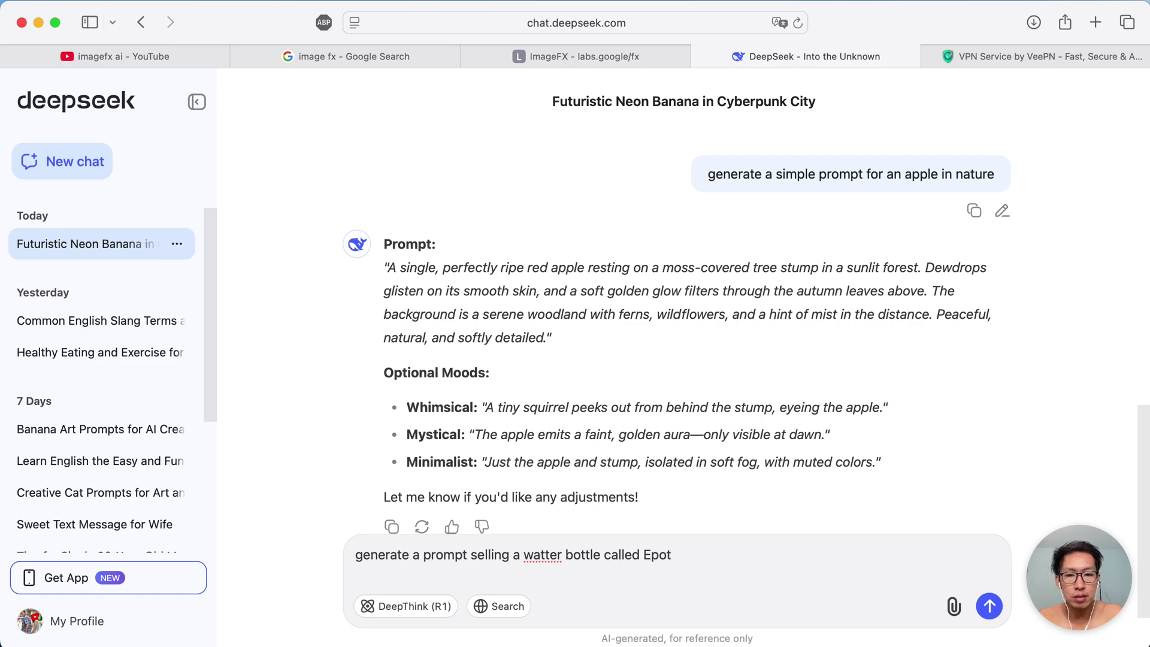
pyautogui.press('Return')
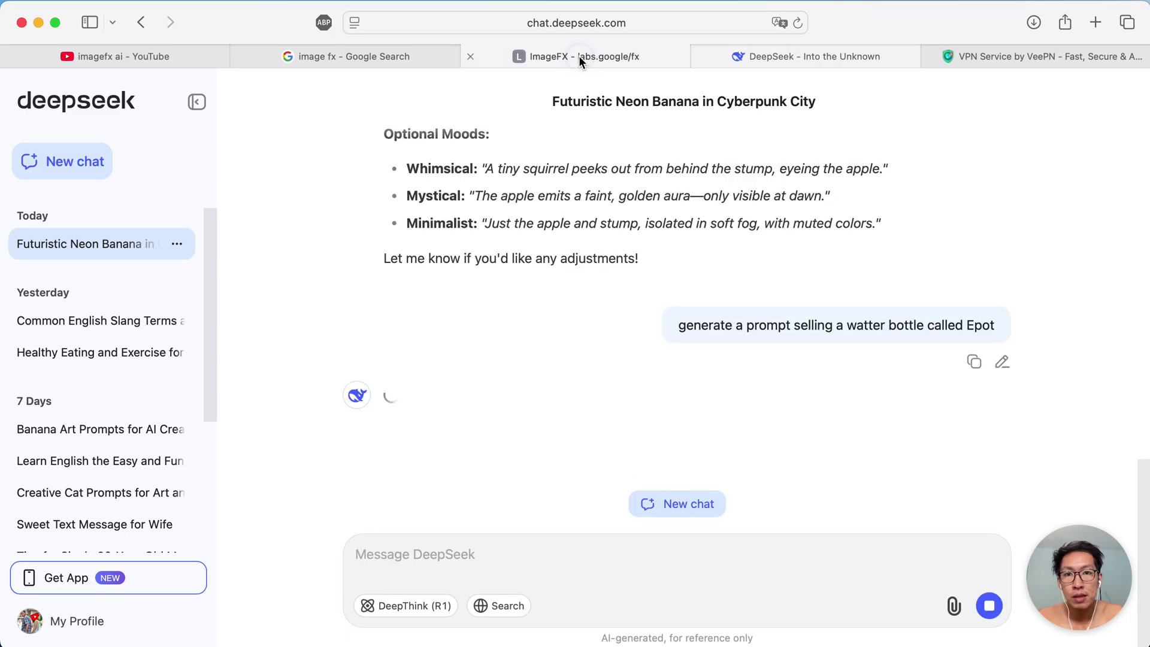
pyautogui.click(578, 55)
# Step: Review the red apple on mossy stump images, ending on the first
pyautogui.click(607, 549)
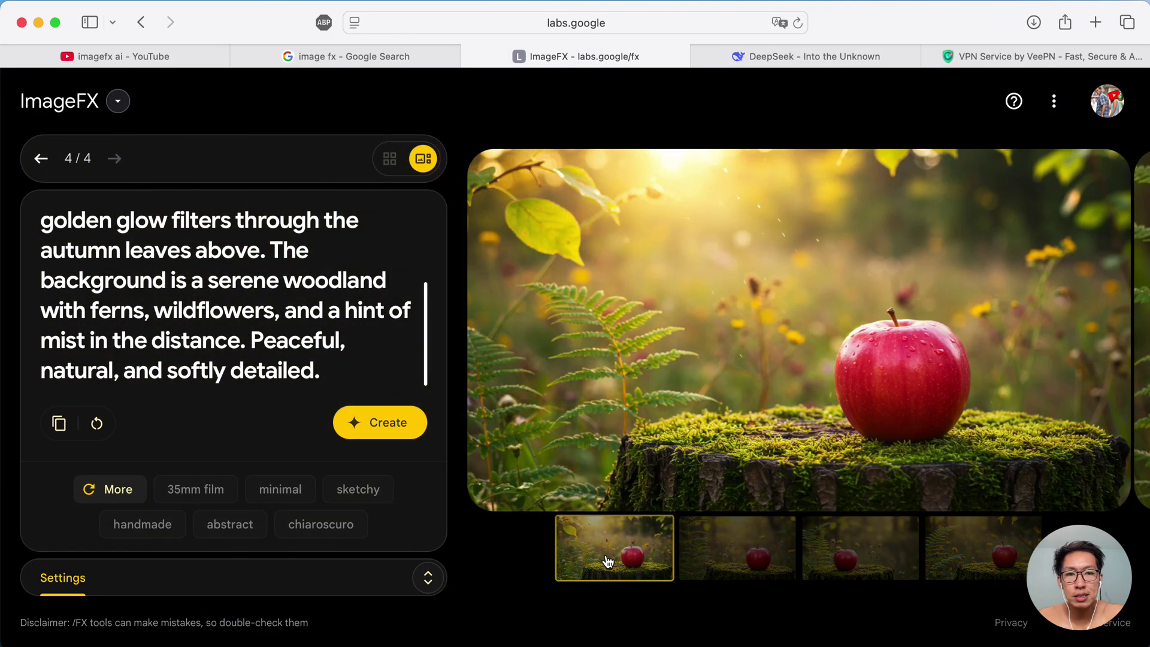
pyautogui.click(723, 566)
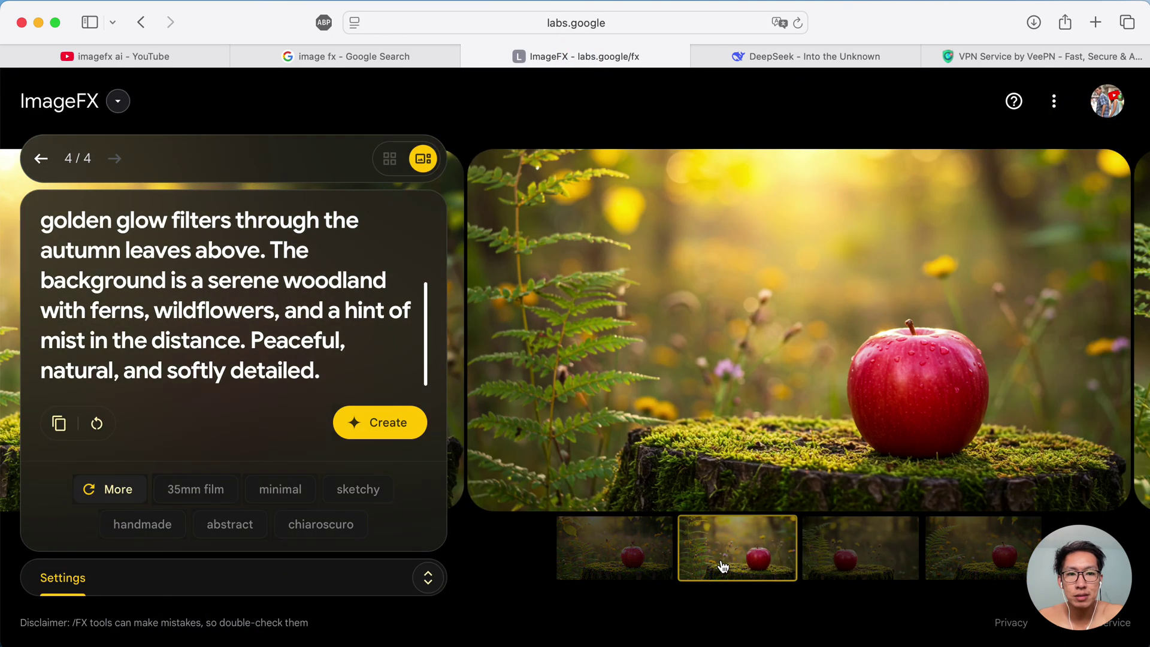
pyautogui.click(635, 559)
pyautogui.click(753, 555)
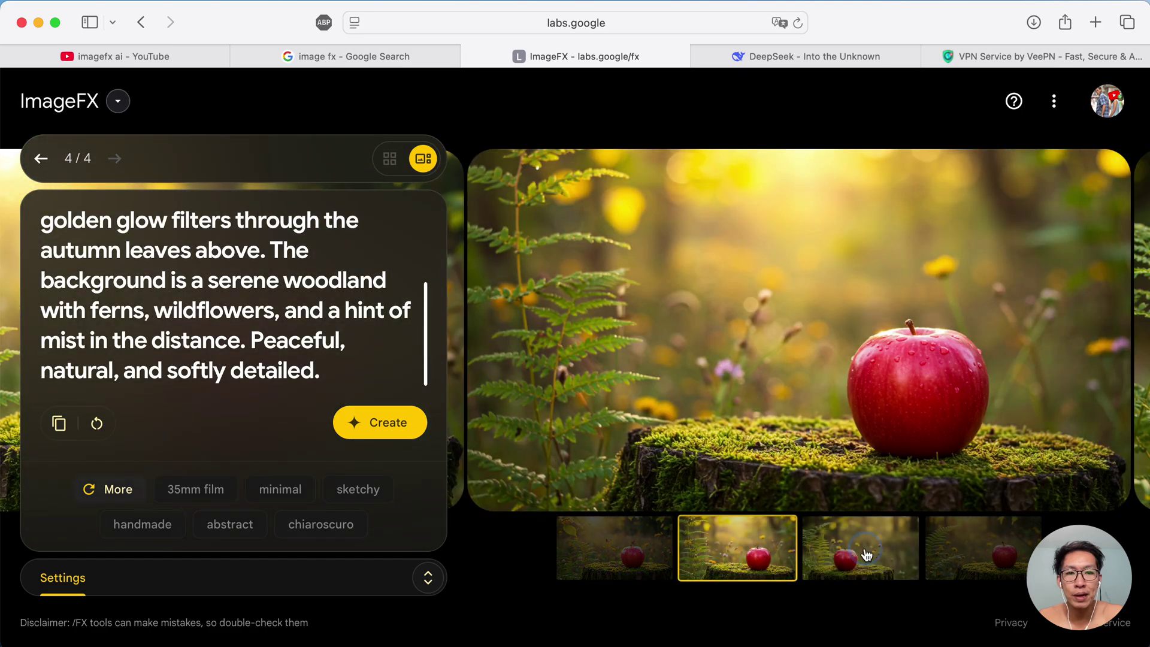
pyautogui.click(867, 554)
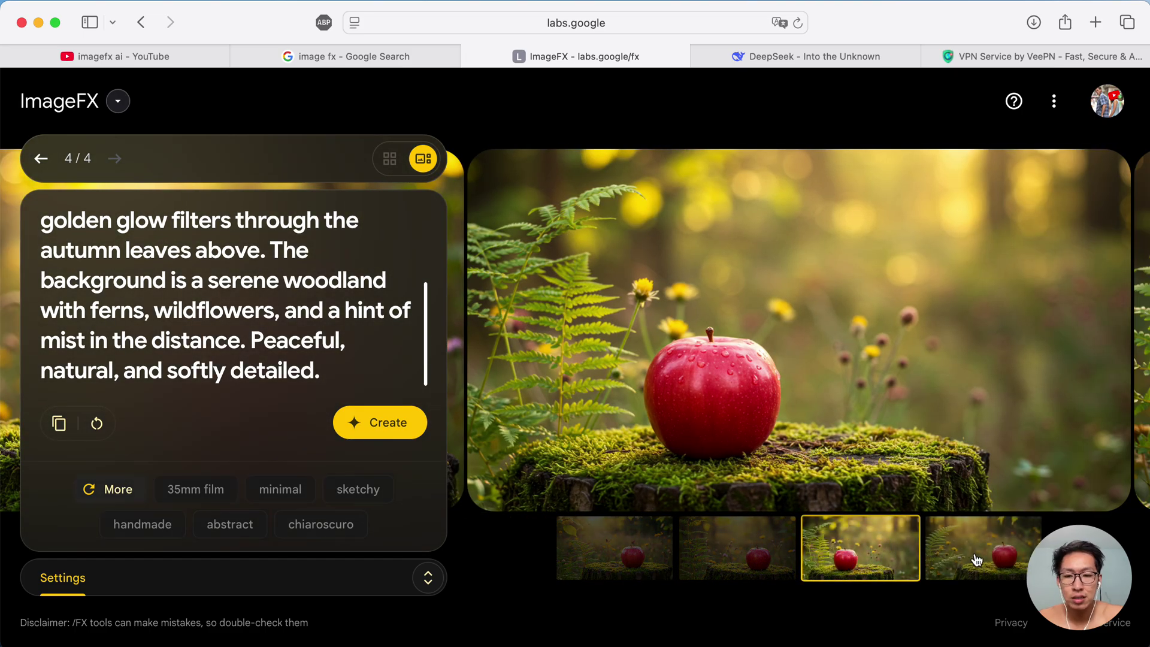
pyautogui.click(622, 549)
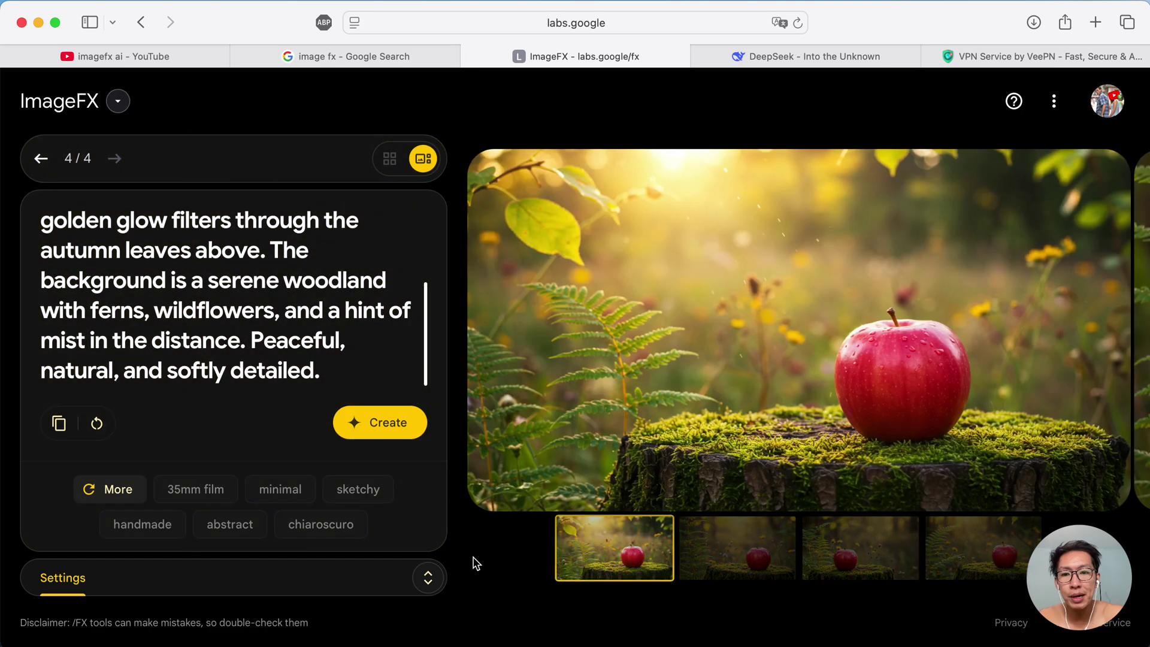
# Step: Set the aspect ratio to Portrait (9:16) and regenerate the apple images
pyautogui.click(428, 580)
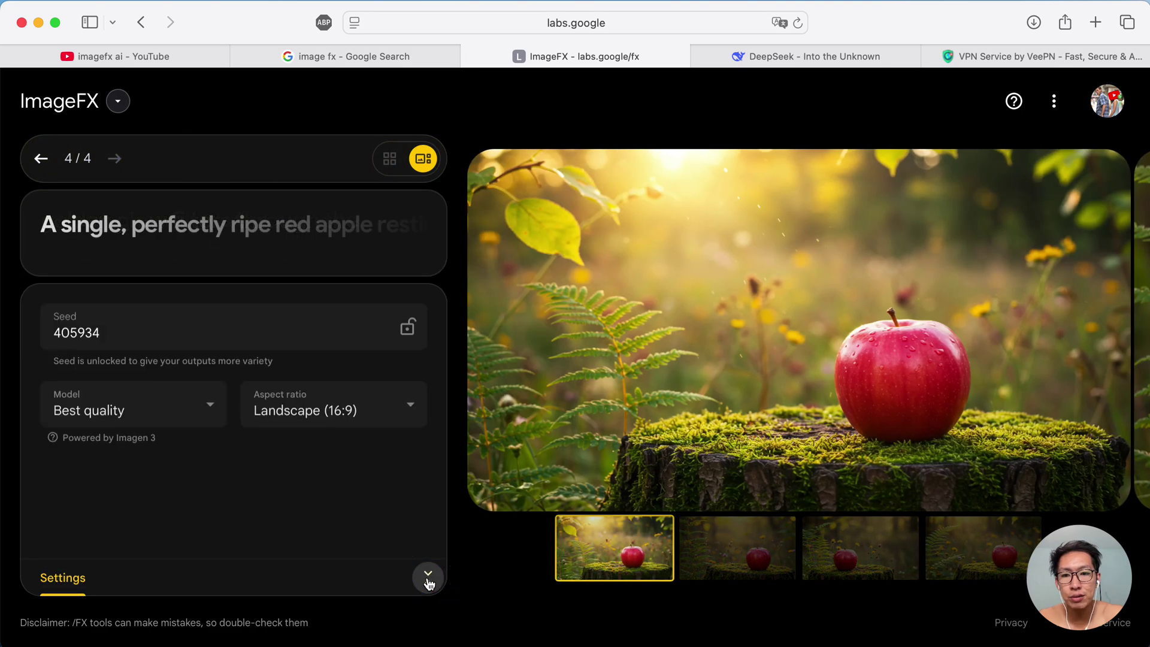
pyautogui.click(323, 412)
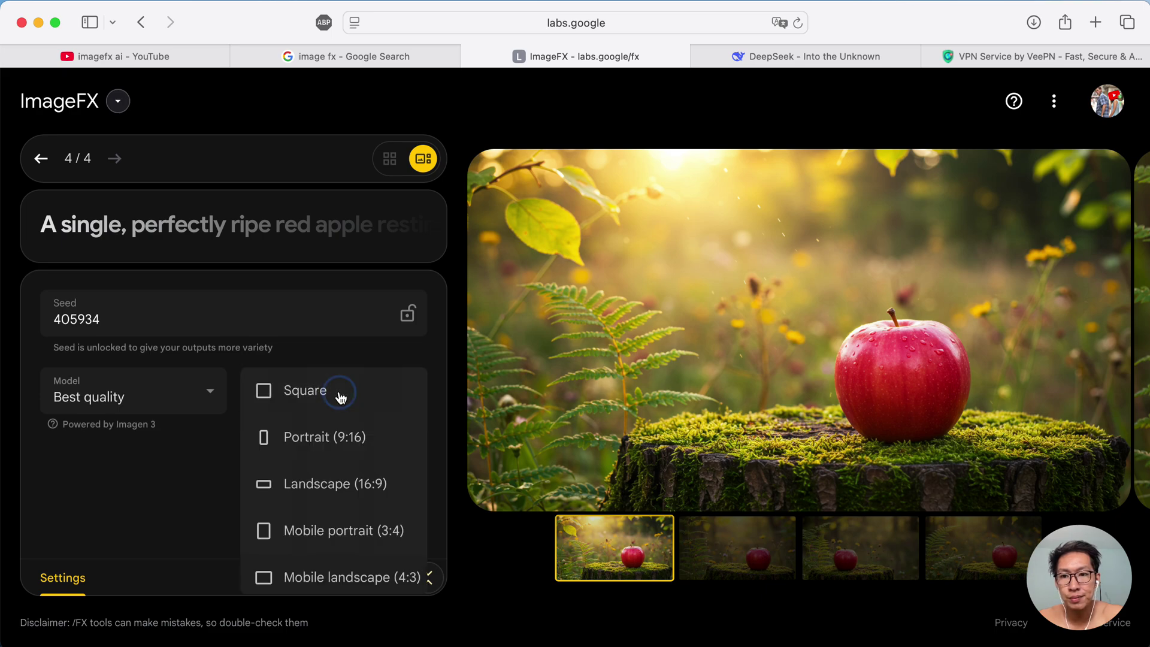
pyautogui.click(331, 450)
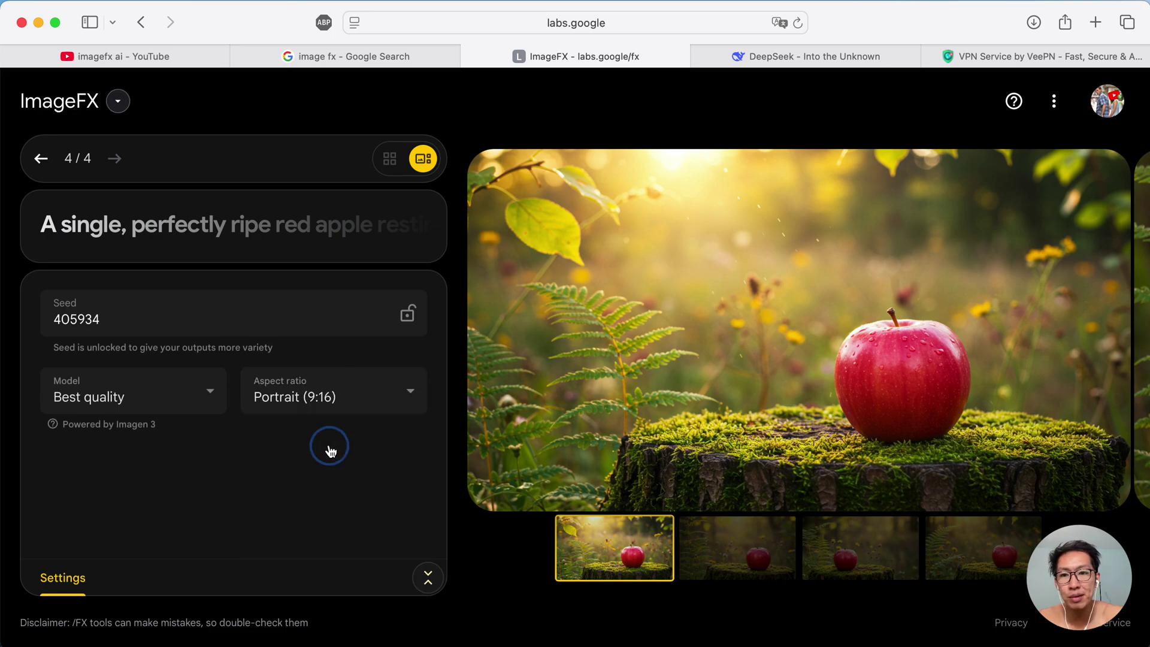
pyautogui.click(426, 578)
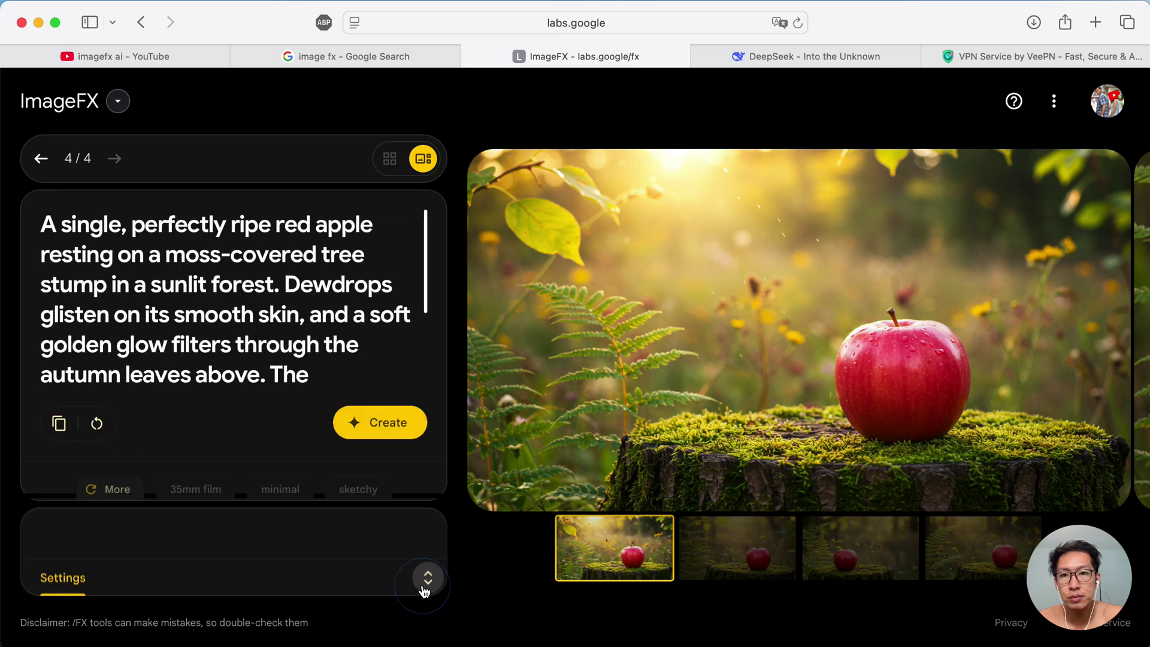
pyautogui.click(396, 436)
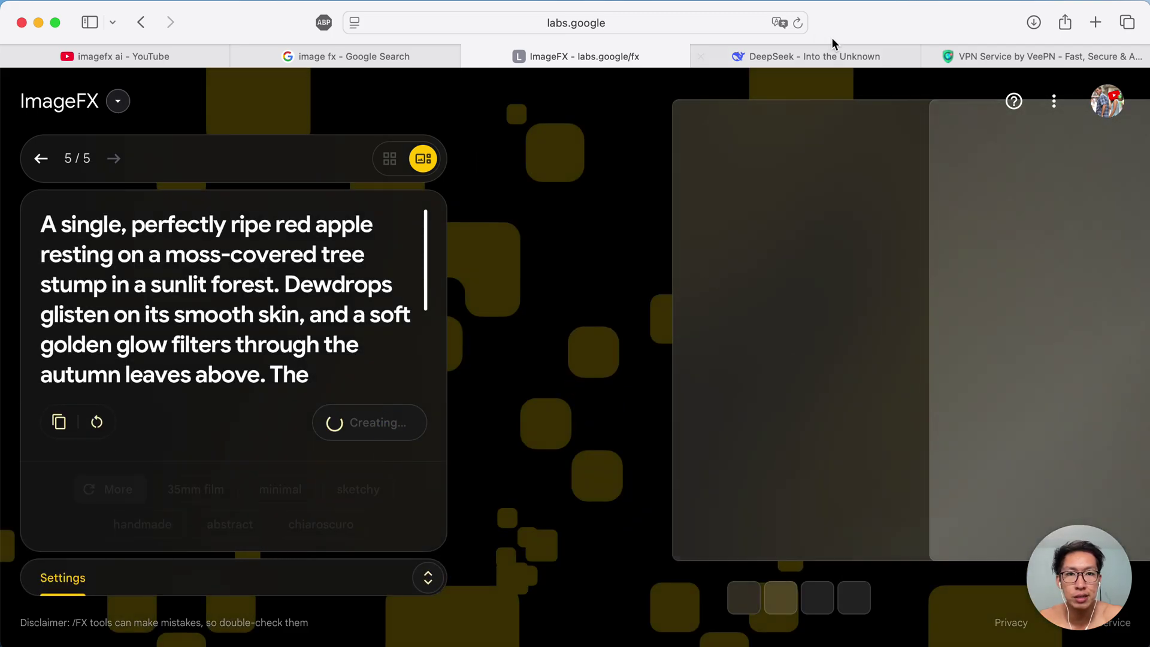
# Step: Review DeepSeek's Epot water bottle reply and select its product description paragraph
pyautogui.click(808, 53)
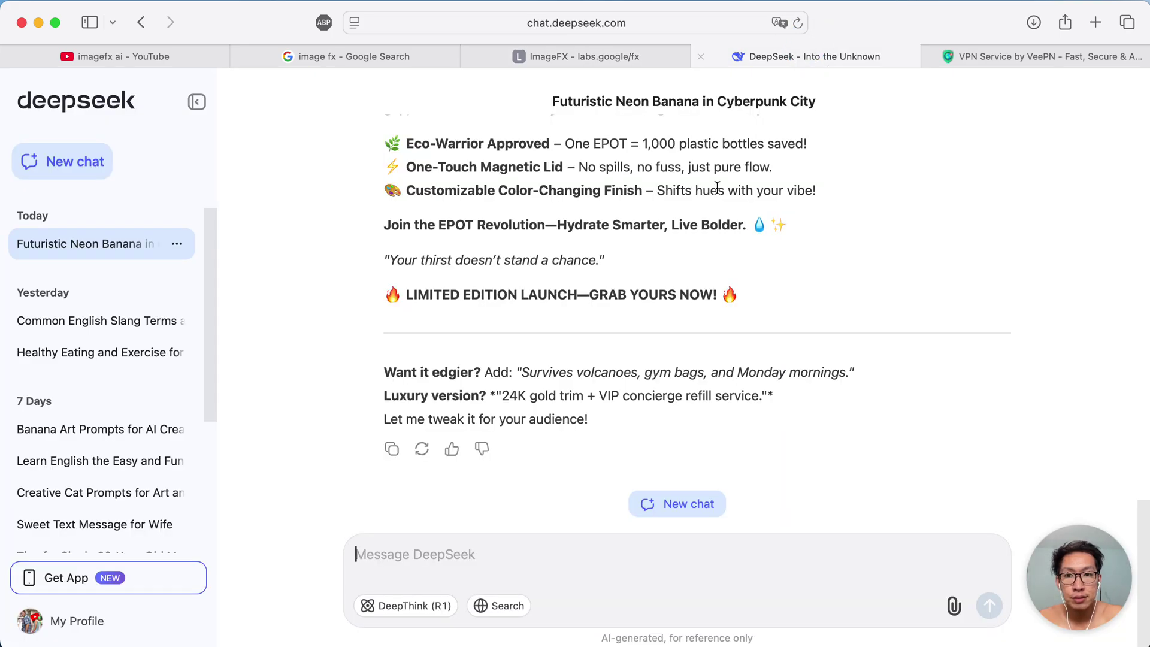
pyautogui.scroll(5, 689, 206)
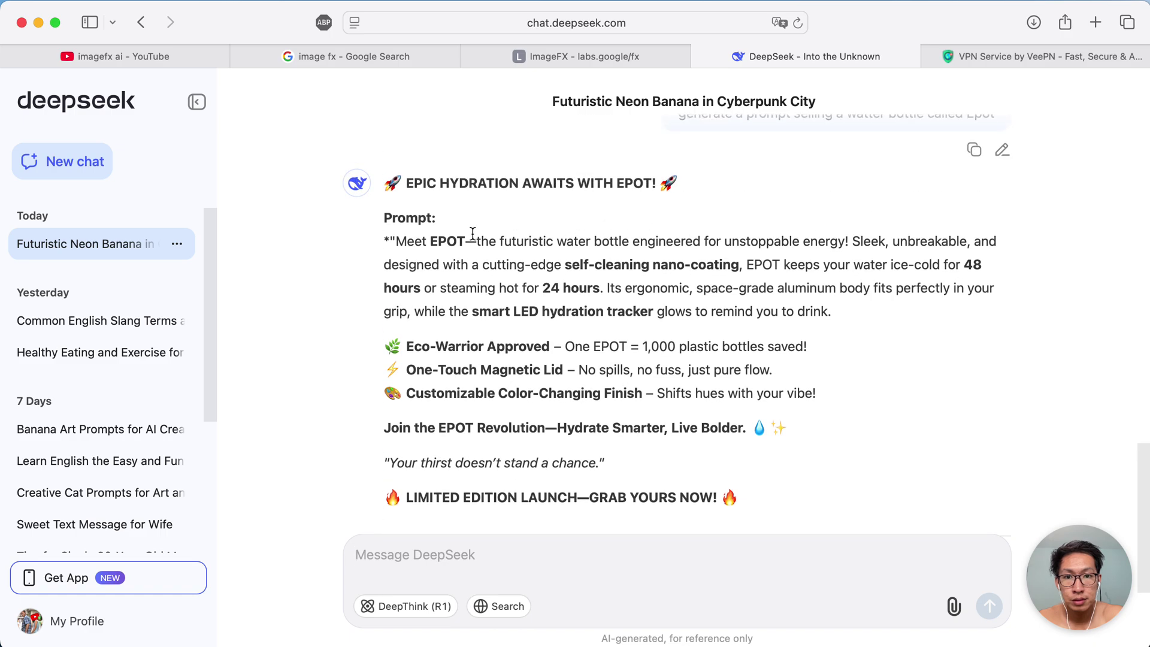
pyautogui.scroll(-1, 472, 234)
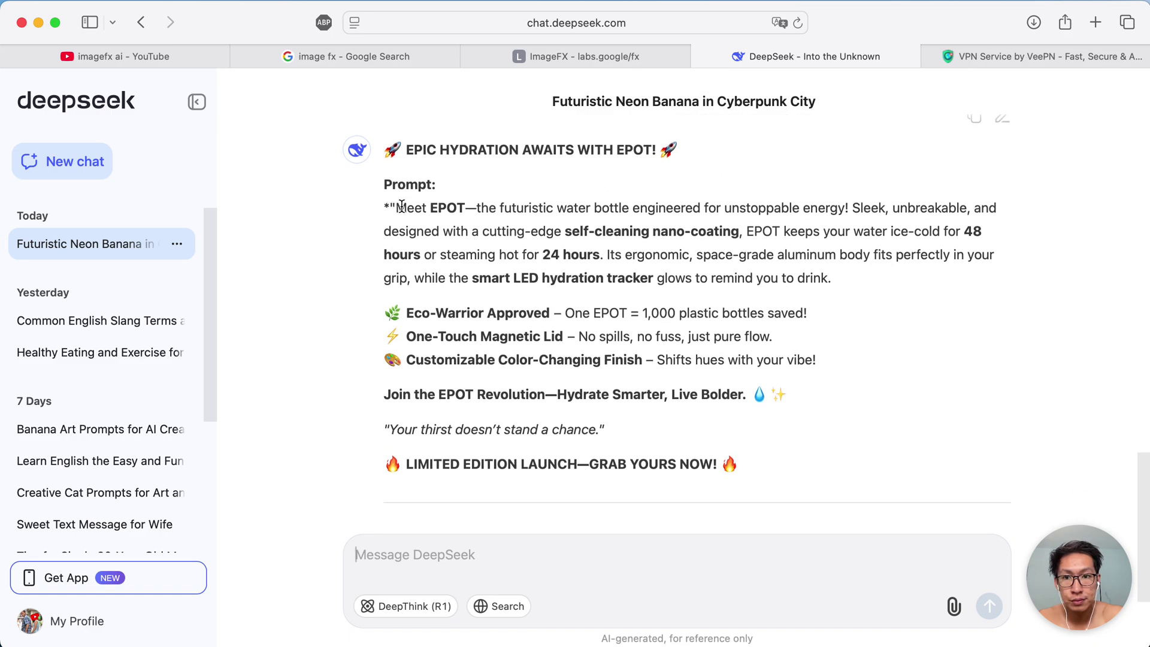
pyautogui.moveTo(397, 206)
pyautogui.mouseDown()
pyautogui.moveTo(775, 290)
pyautogui.moveTo(830, 277)
pyautogui.mouseUp()
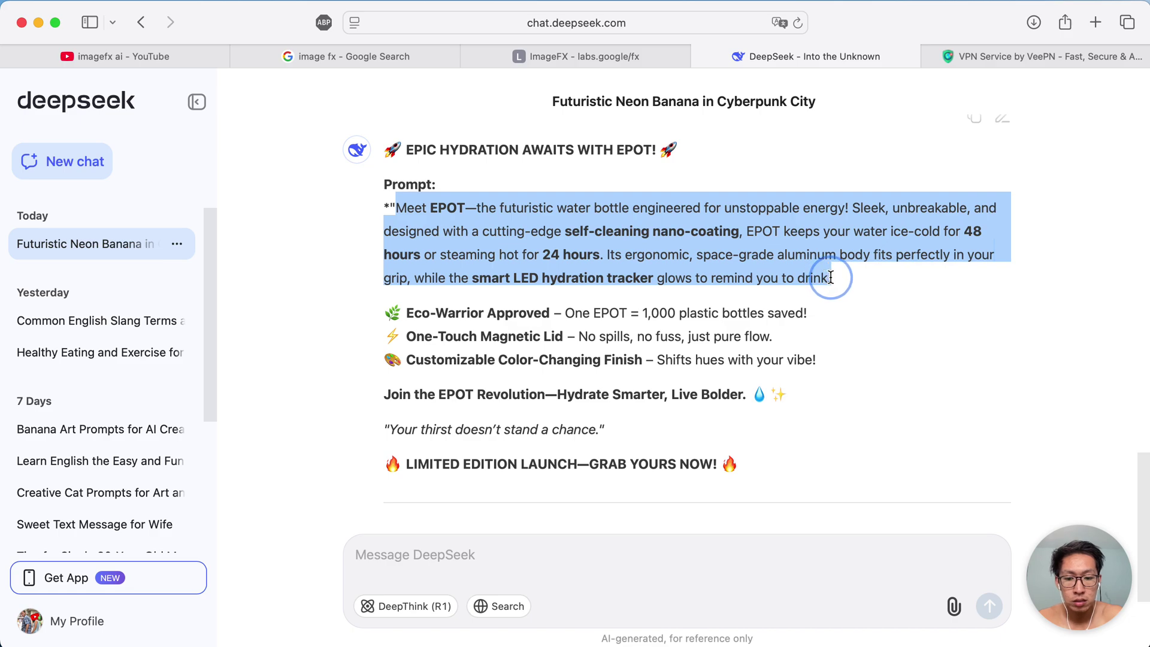
# Step: Ask DeepSeek to generate a cool image-generation prompt about a water bottle
pyautogui.click(569, 553)
pyautogui.write('gene')
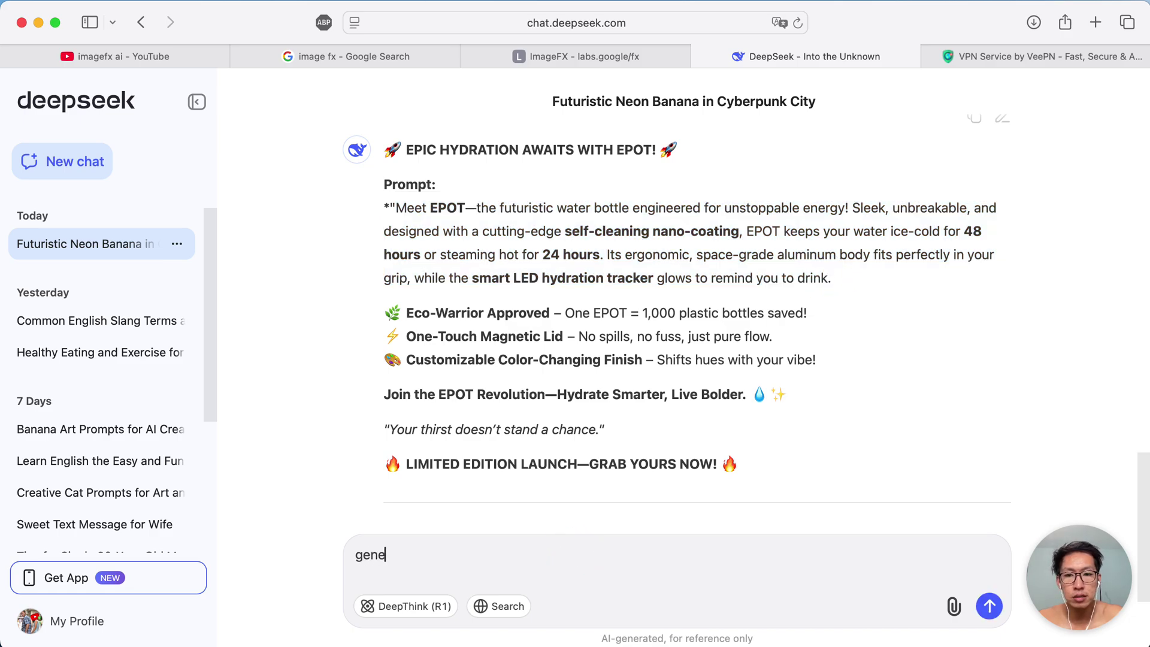
pyautogui.write('rate a prompt fo')
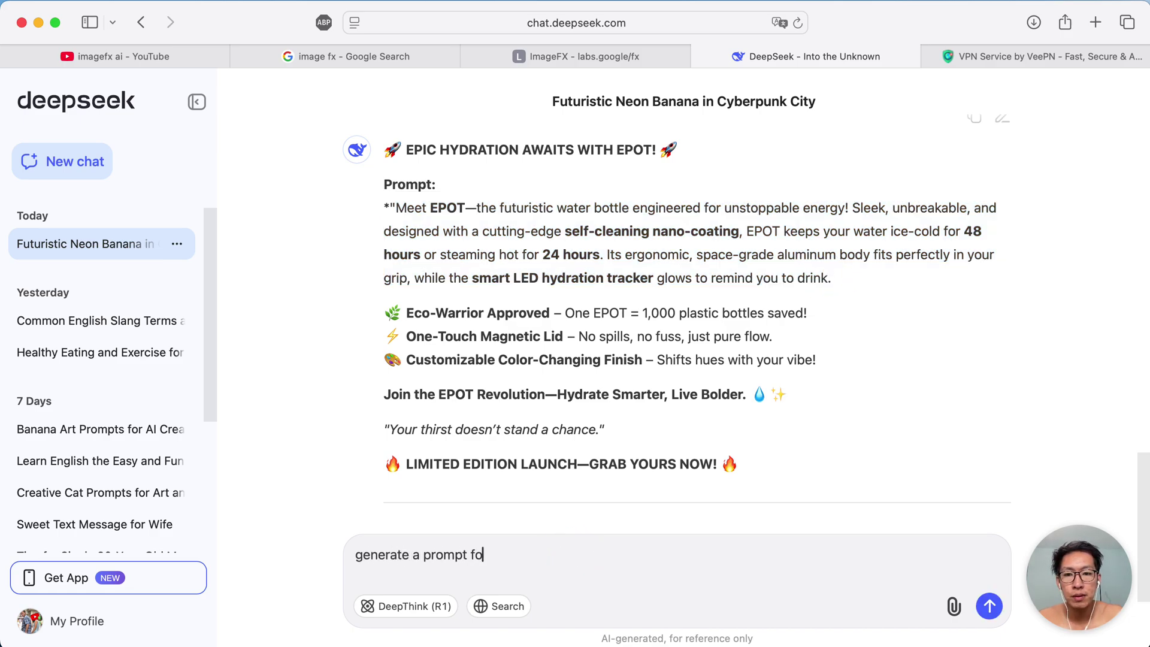
pyautogui.write('r image genera')
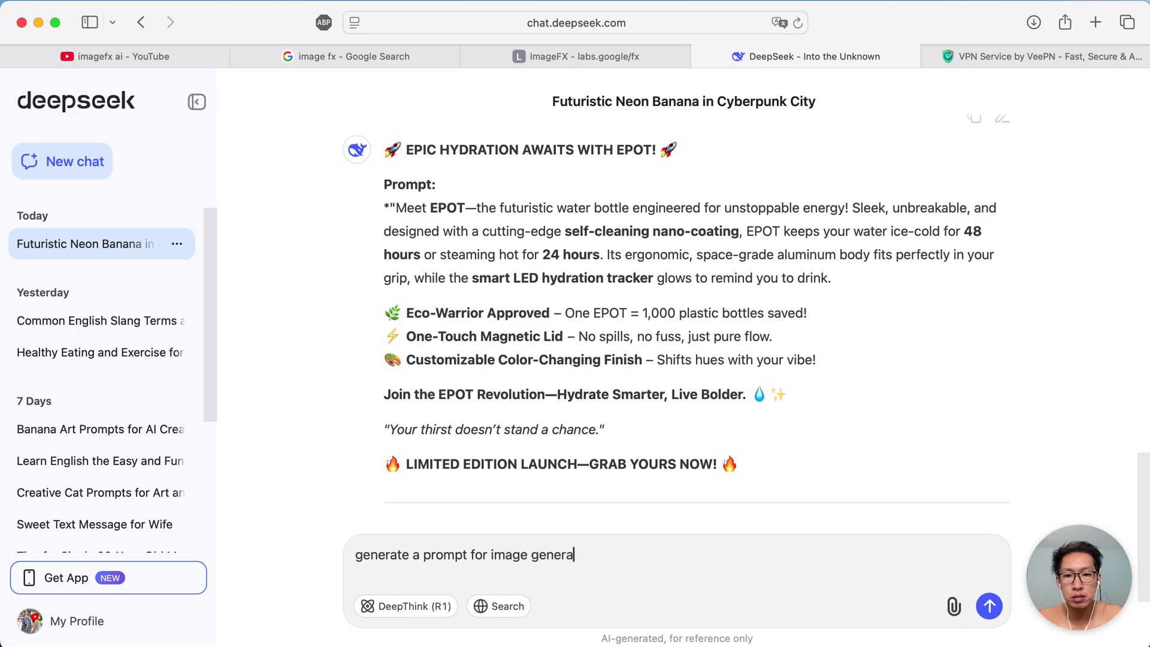
pyautogui.write('tion ')
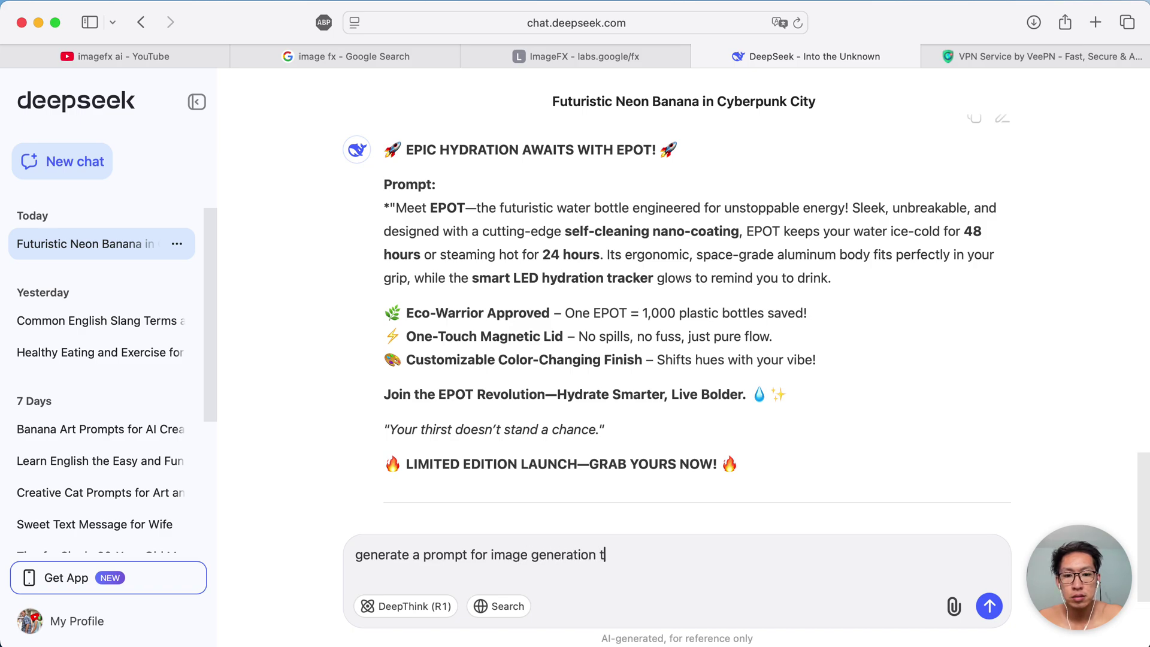
pyautogui.write('about ')
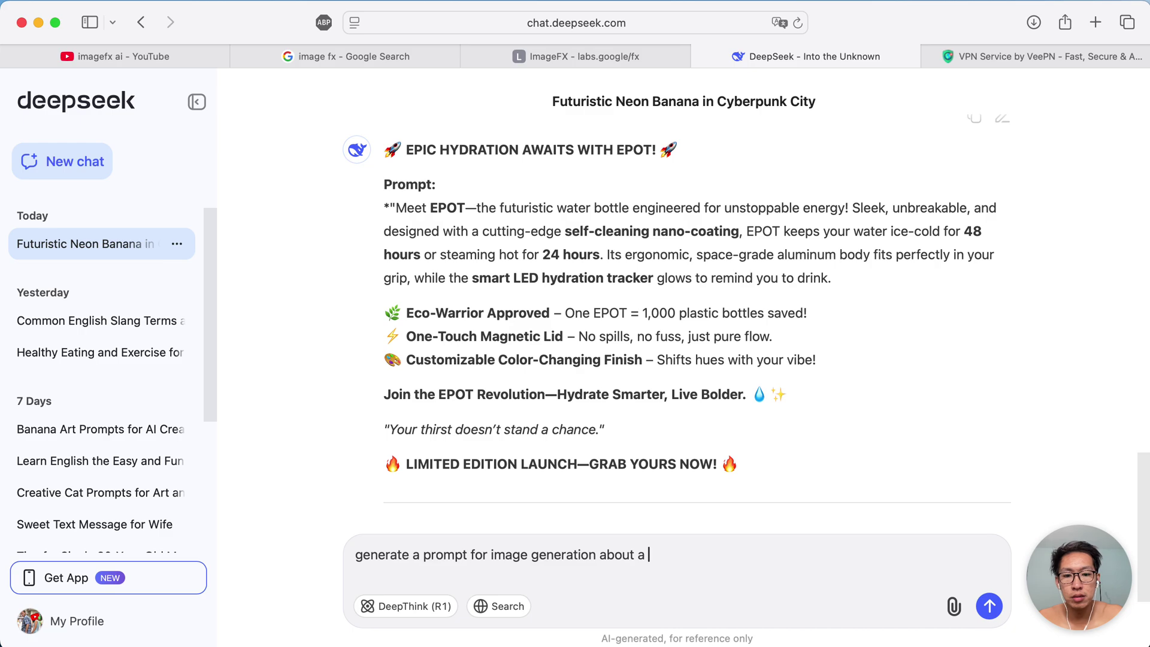
pyautogui.write('a water bot')
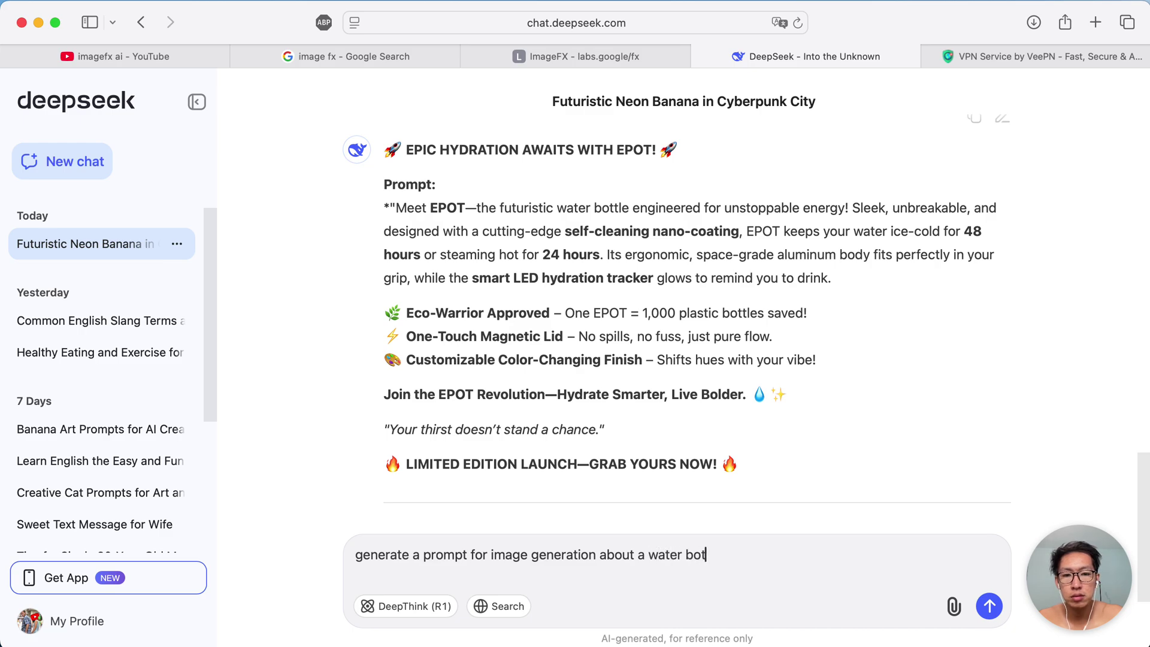
pyautogui.write('tle')
pyautogui.click(424, 554)
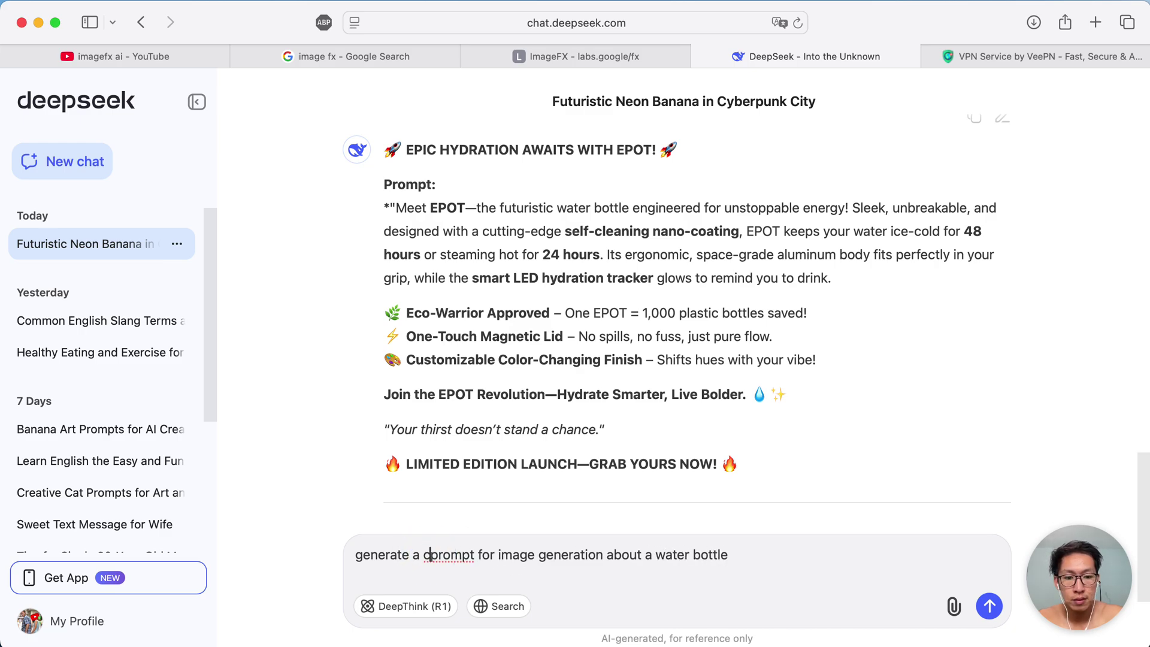
pyautogui.write('coo')
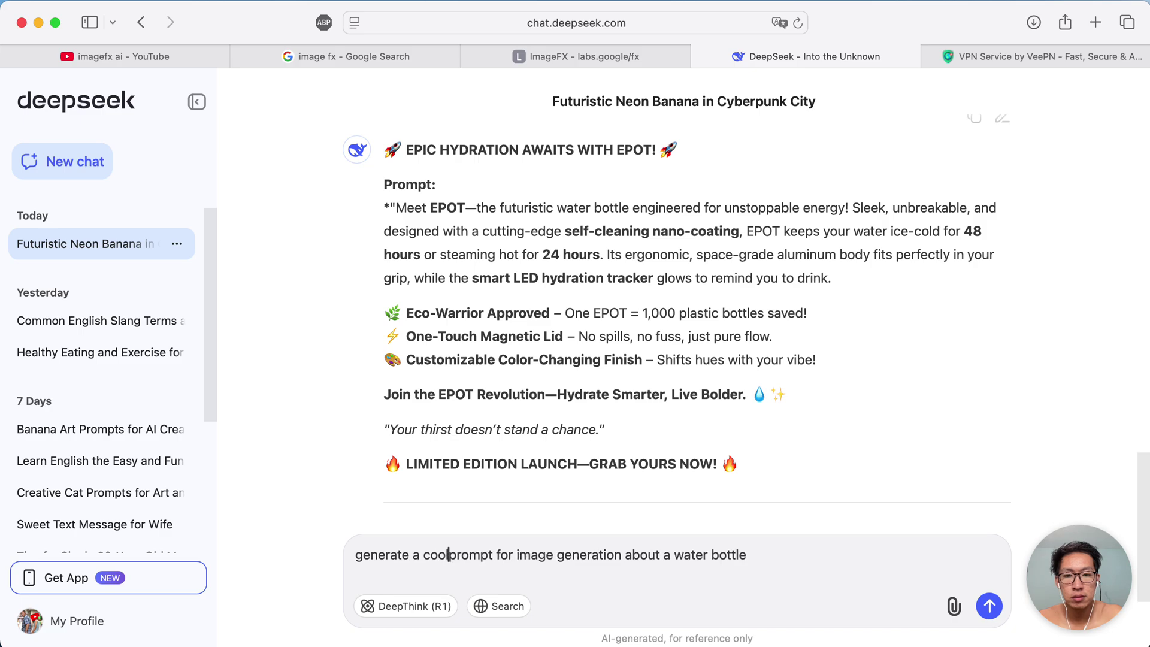
pyautogui.write('l')
pyautogui.press('Return')
# Step: Compare the portrait apple images in ImageFX and download the second one
pyautogui.click(511, 59)
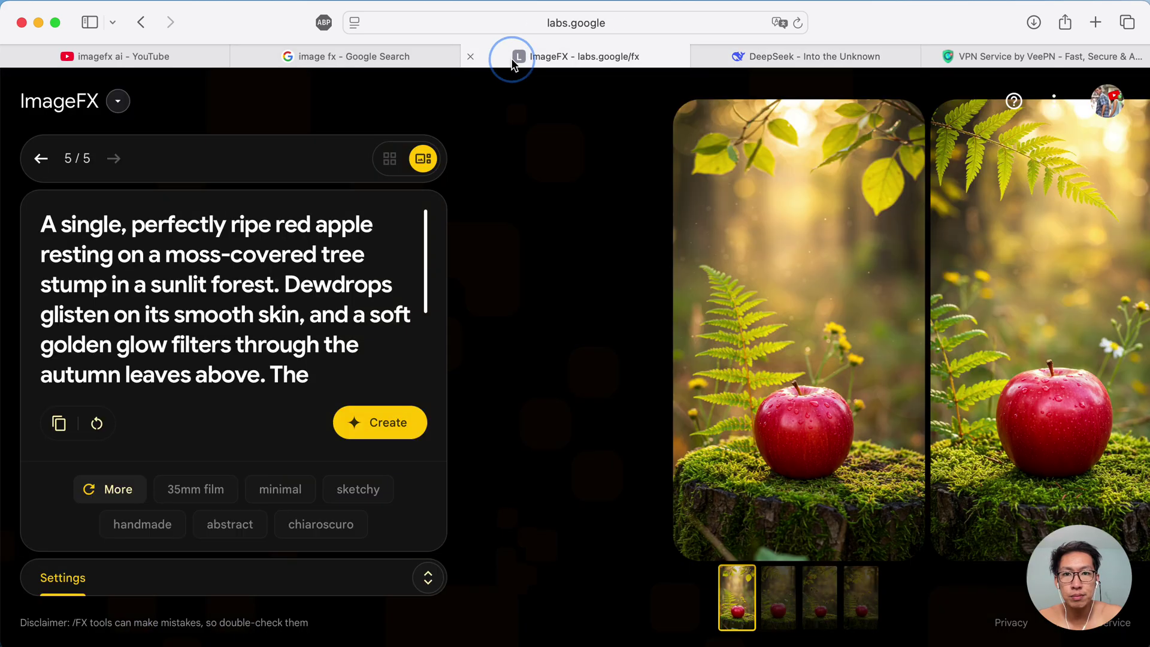
pyautogui.click(773, 599)
pyautogui.click(832, 604)
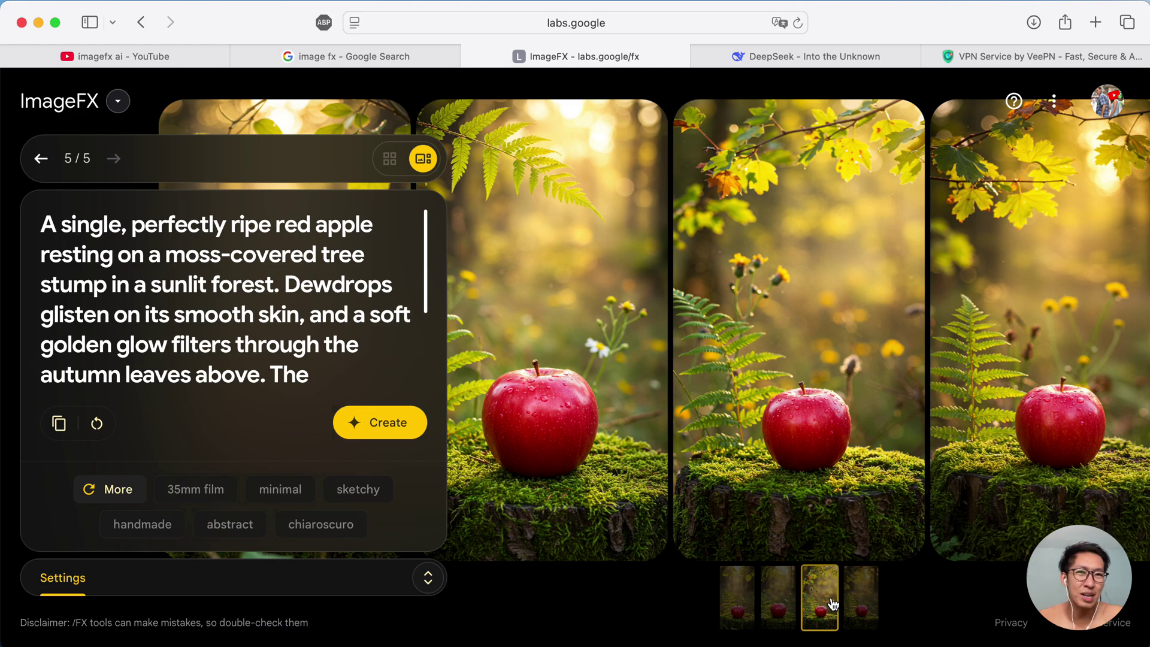
pyautogui.click(777, 598)
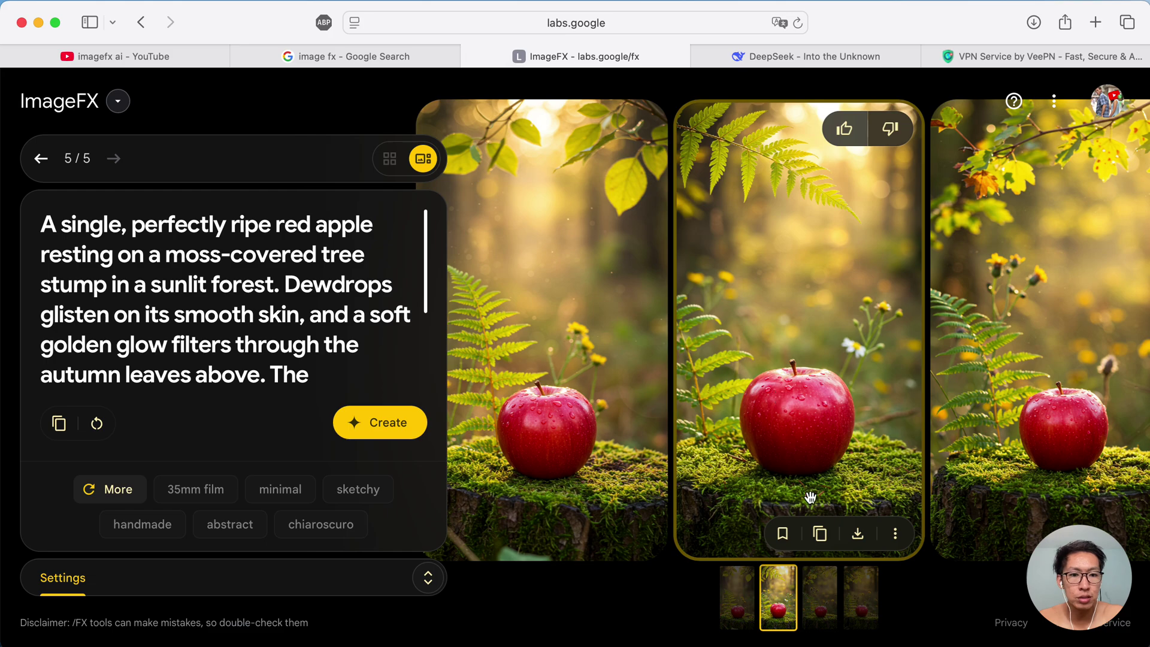
pyautogui.click(858, 539)
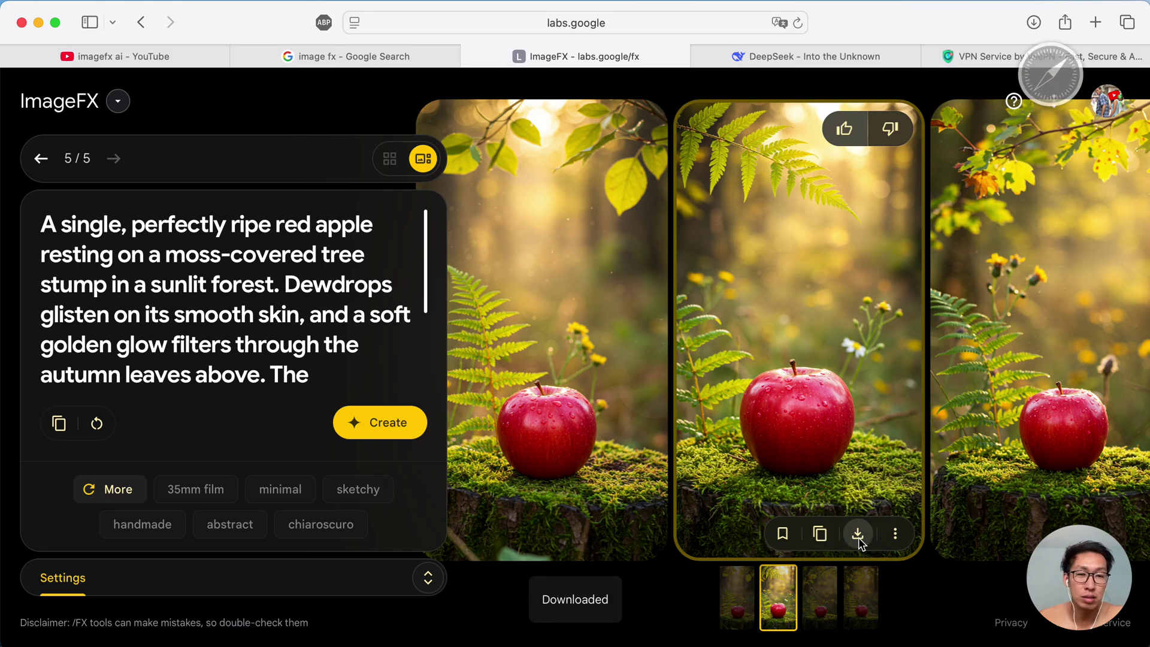
# Step: Replace the apple prompt with the Epot bottle description and generate new images
pyautogui.tripleClick(310, 323)
pyautogui.press('super+v')
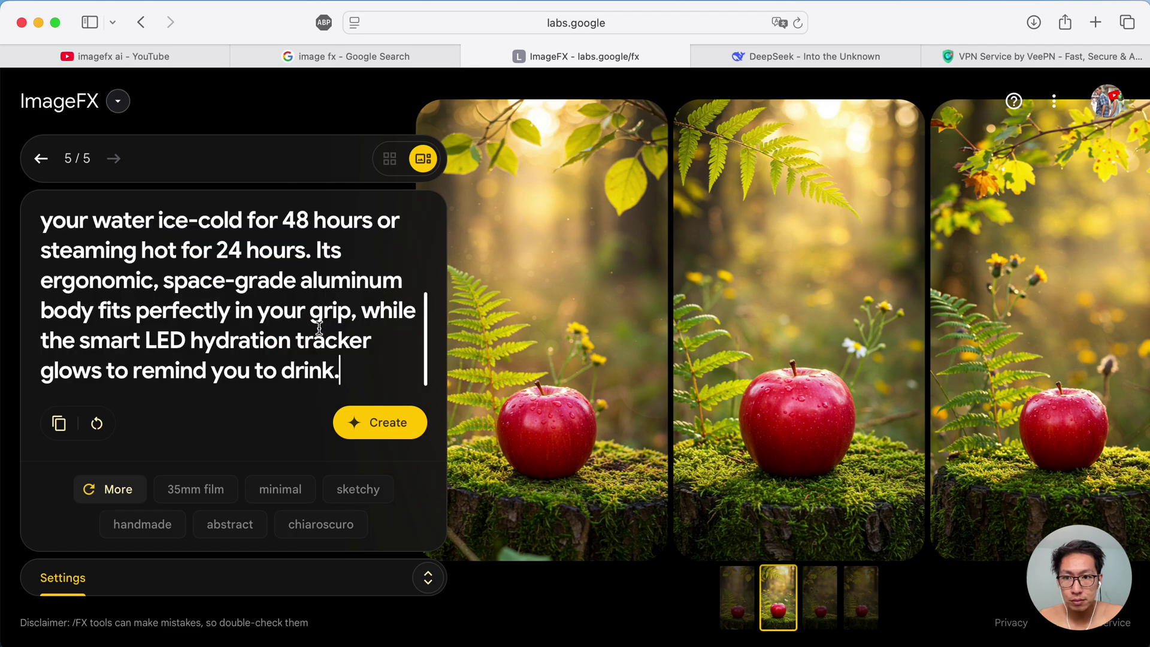
pyautogui.click(379, 422)
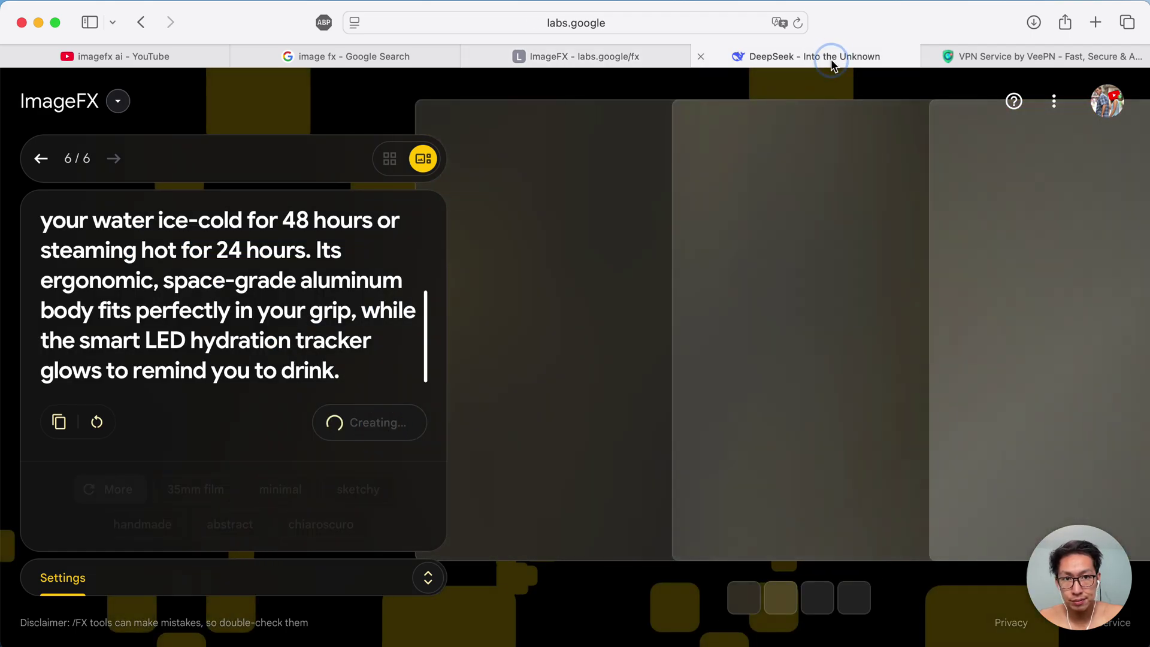
pyautogui.click(829, 59)
# Step: Find DeepSeek's hyper-realistic futuristic water bottle prompt and select that paragraph
pyautogui.scroll(2, 503, 316)
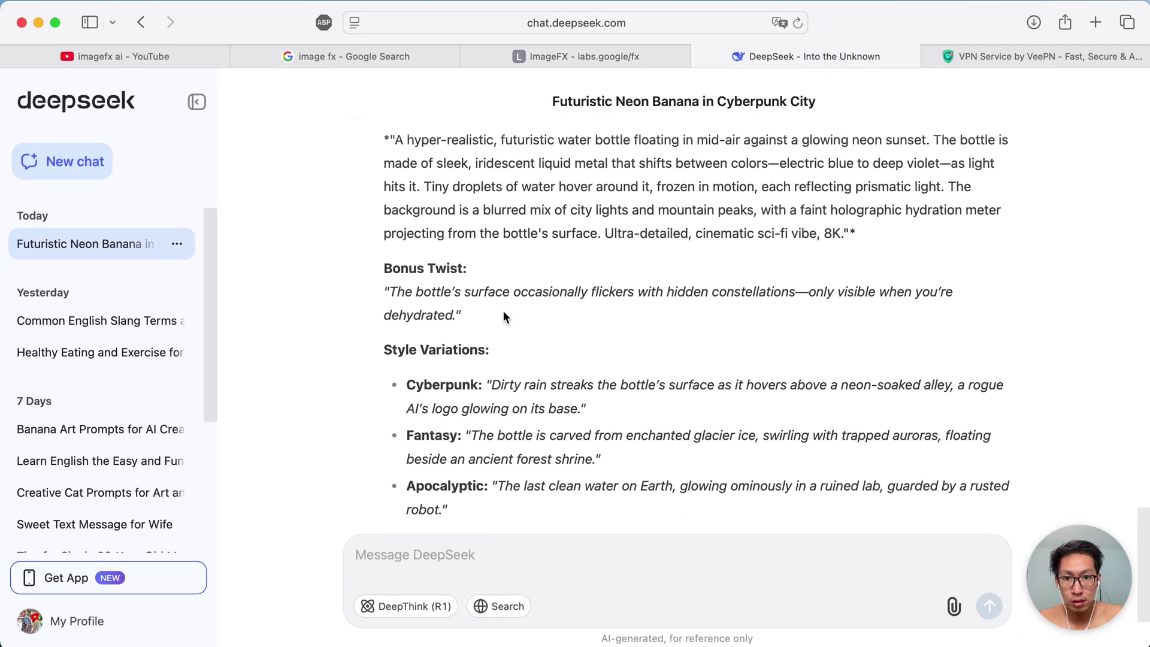
pyautogui.scroll(2, 503, 311)
pyautogui.scroll(-1, 503, 327)
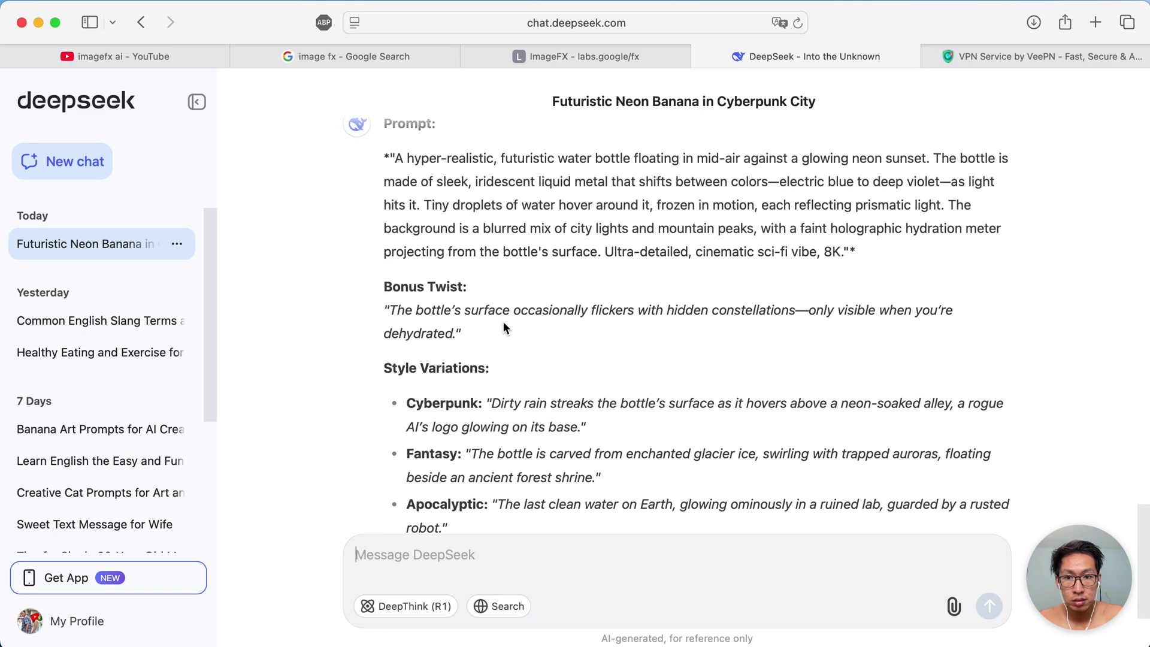
pyautogui.scroll(2, 464, 385)
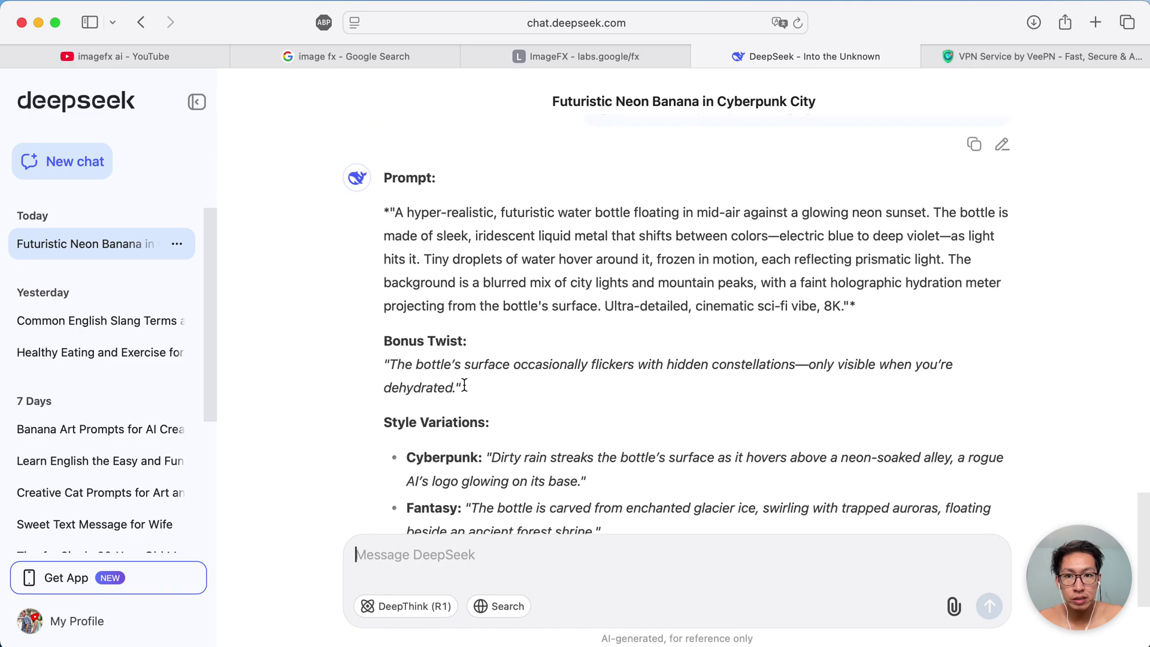
pyautogui.moveTo(396, 210); pyautogui.dragTo(843, 311)
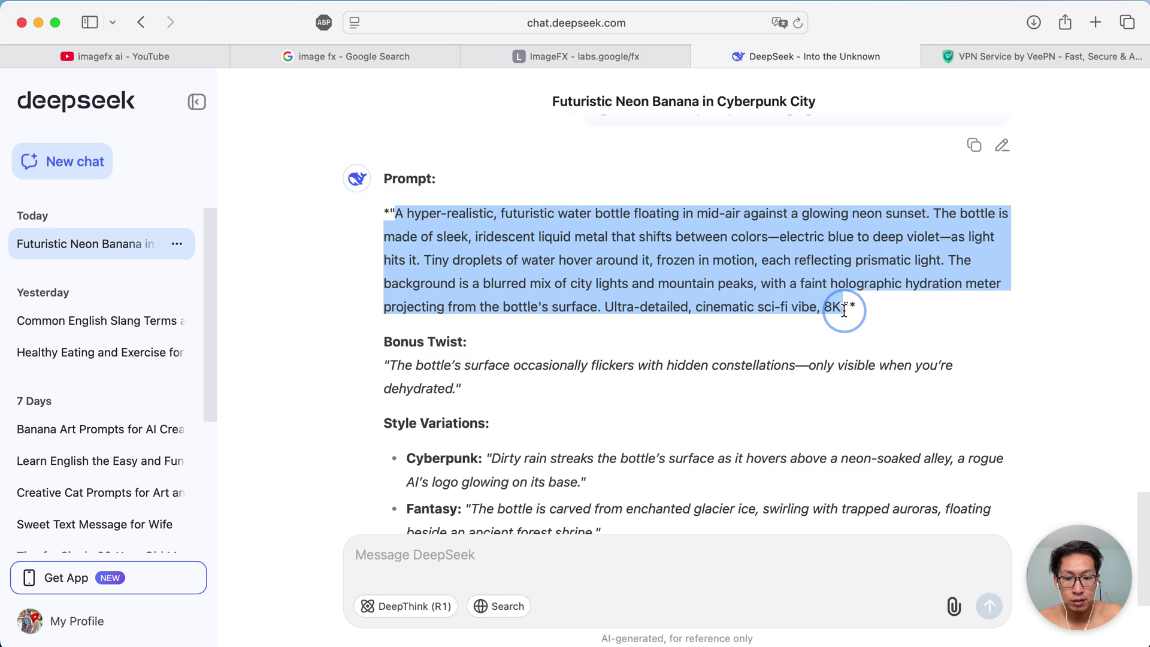
# Step: Browse all four matte-black Epot smart water bottle images in the ImageFX carousel
pyautogui.click(592, 51)
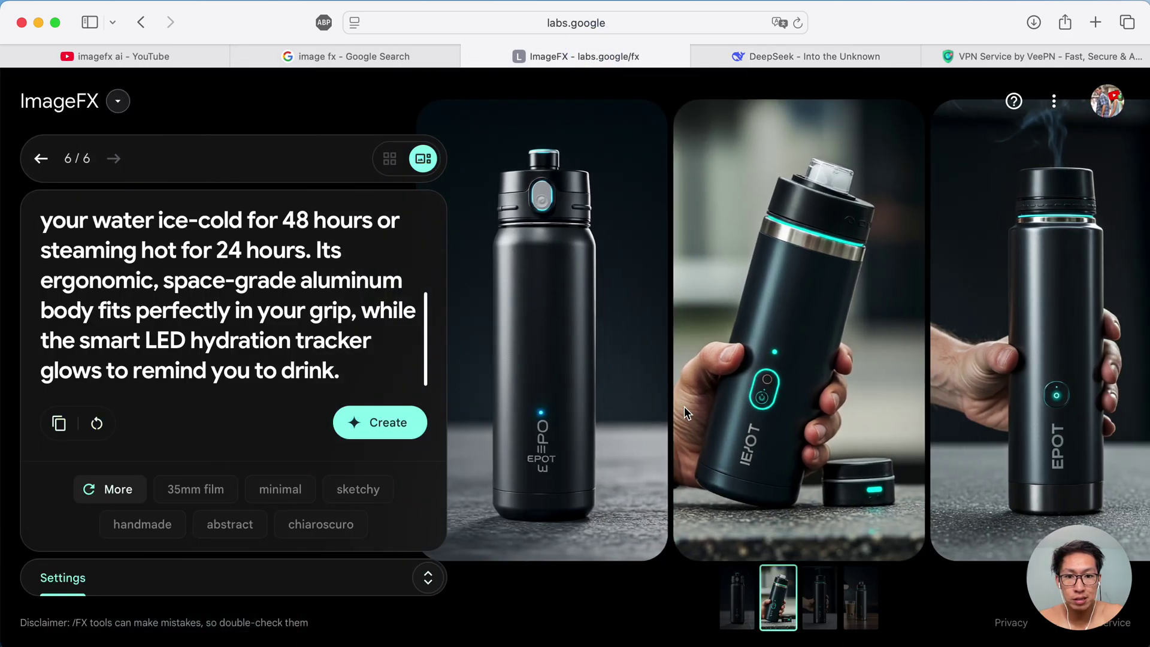
pyautogui.click(616, 374)
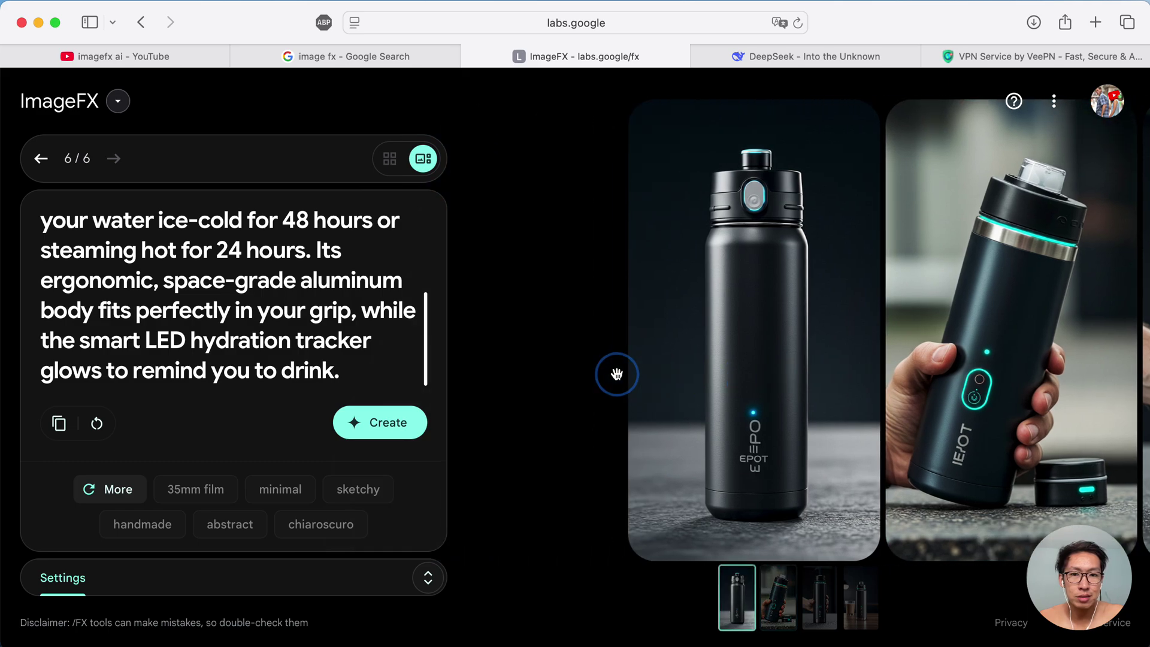
pyautogui.click(980, 349)
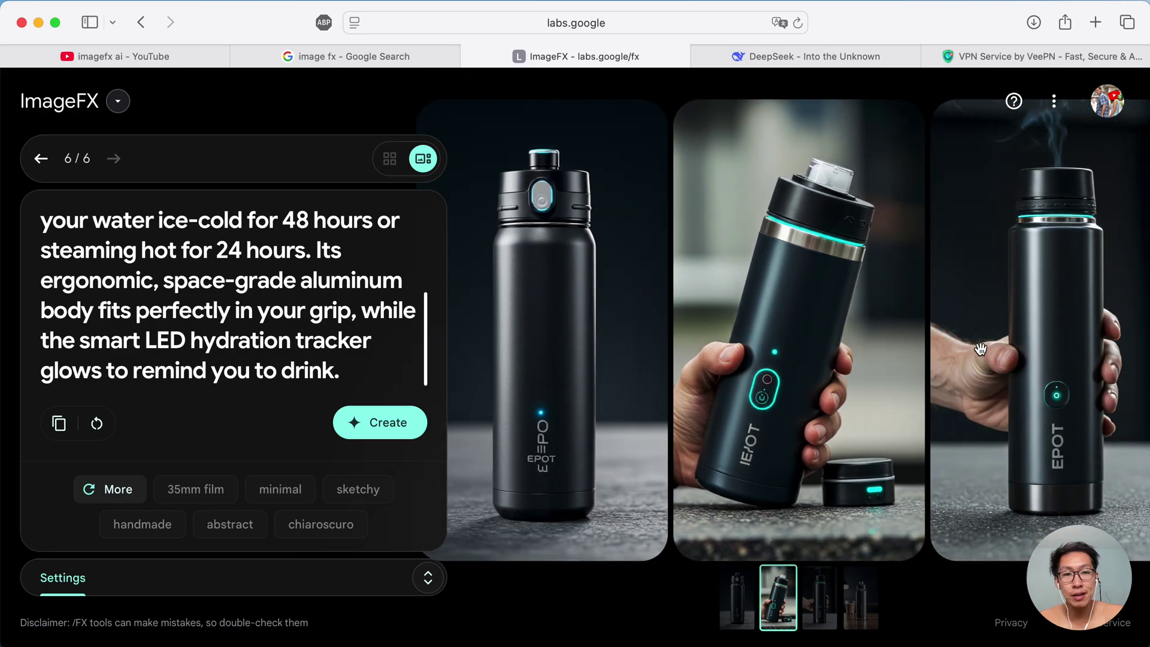
pyautogui.click(1020, 358)
pyautogui.click(1010, 362)
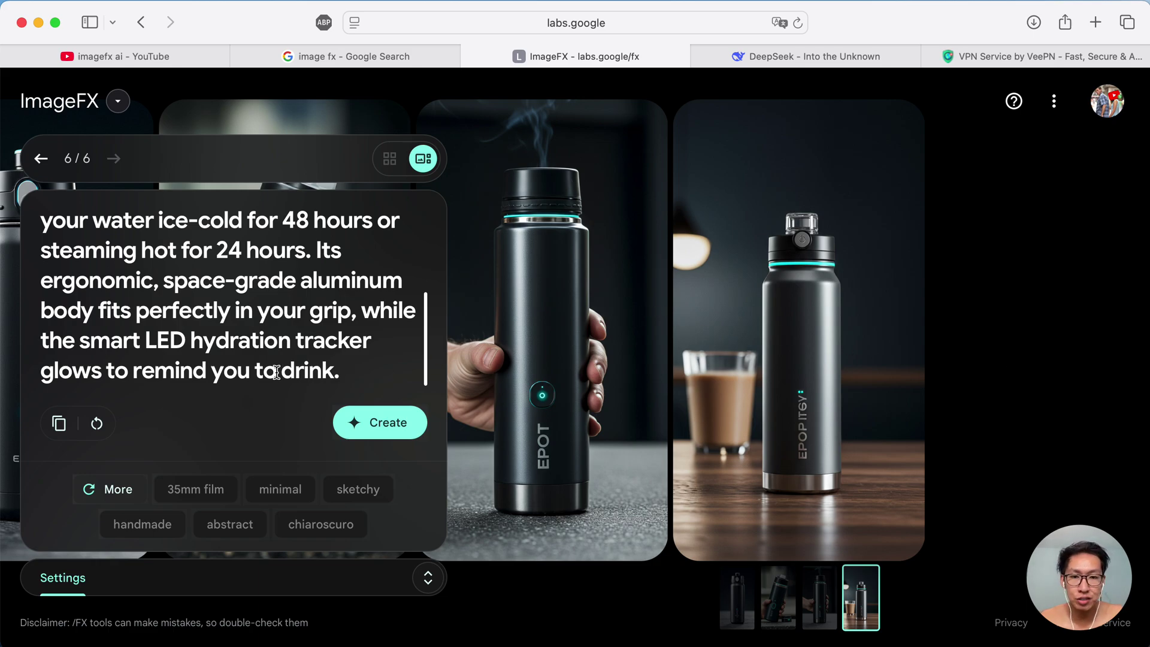
# Step: Generate images from DeepSeek's futuristic floating bottle prompt and view the neon-sunset results
pyautogui.press('super+a')
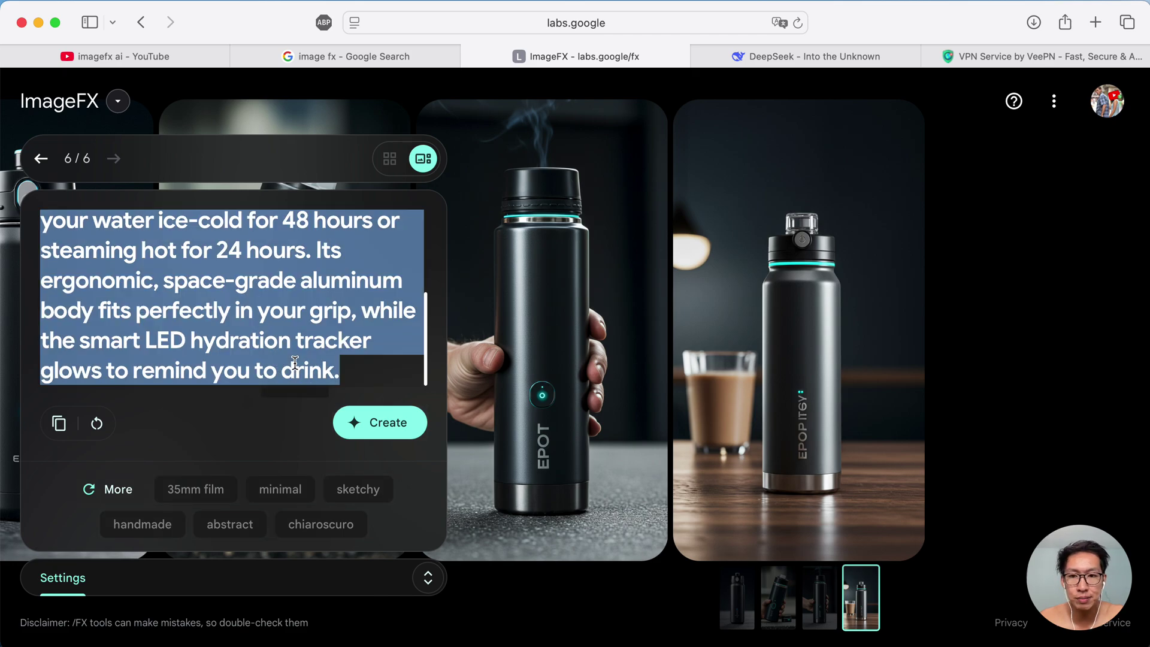
pyautogui.press('super+v')
pyautogui.click(379, 419)
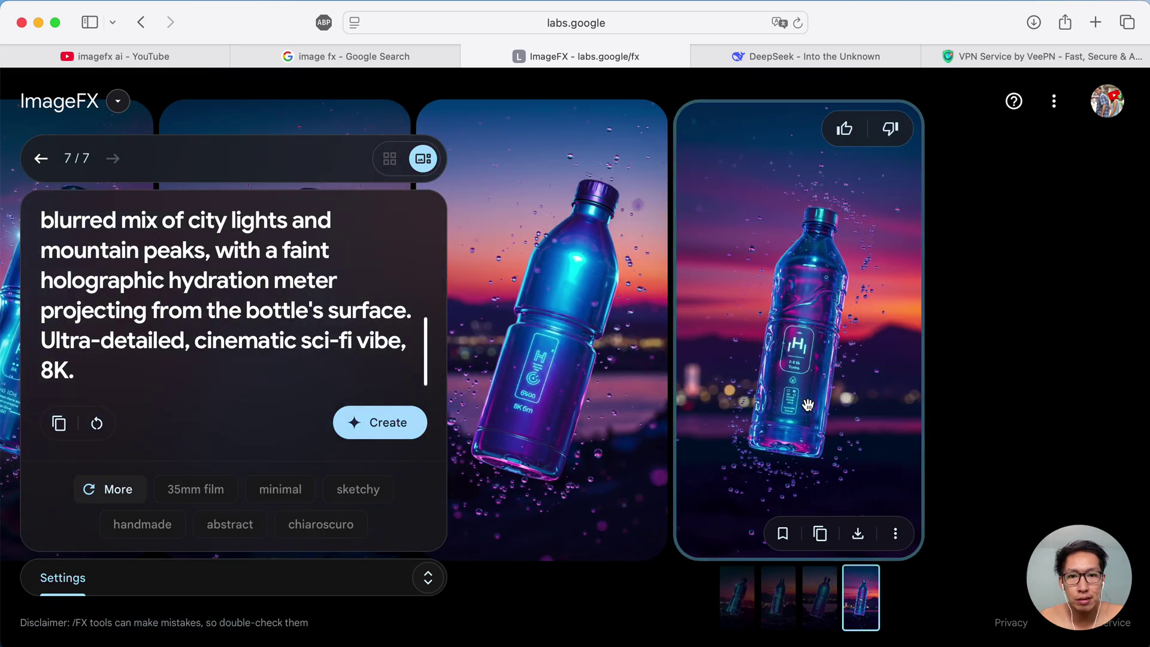
pyautogui.click(818, 608)
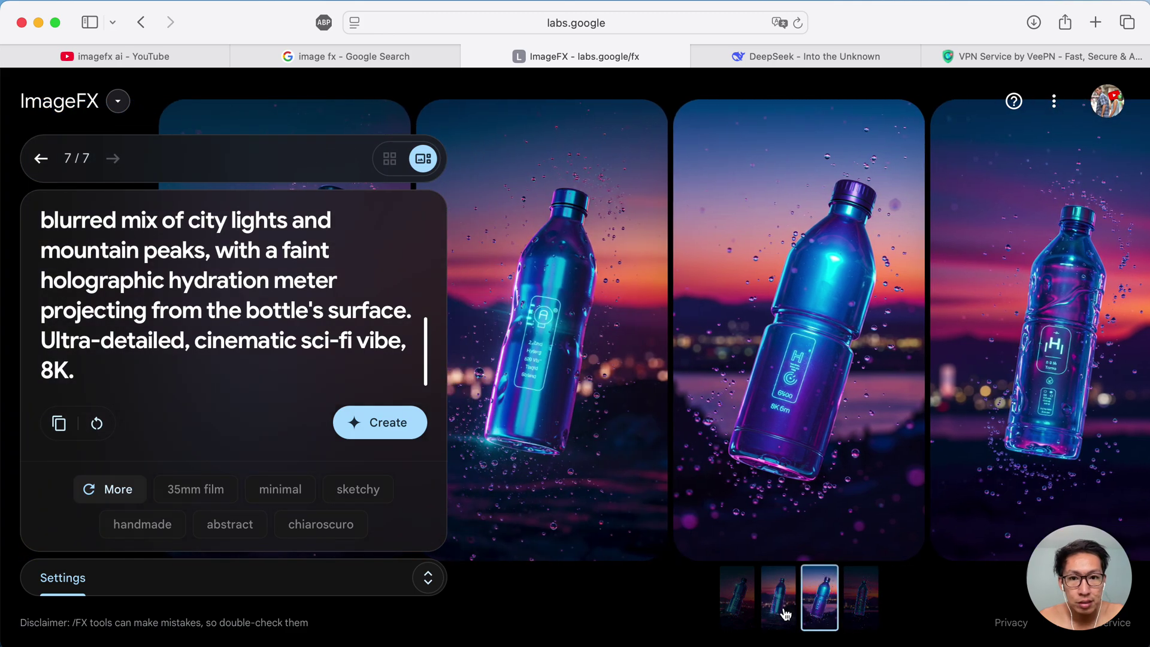
pyautogui.click(743, 605)
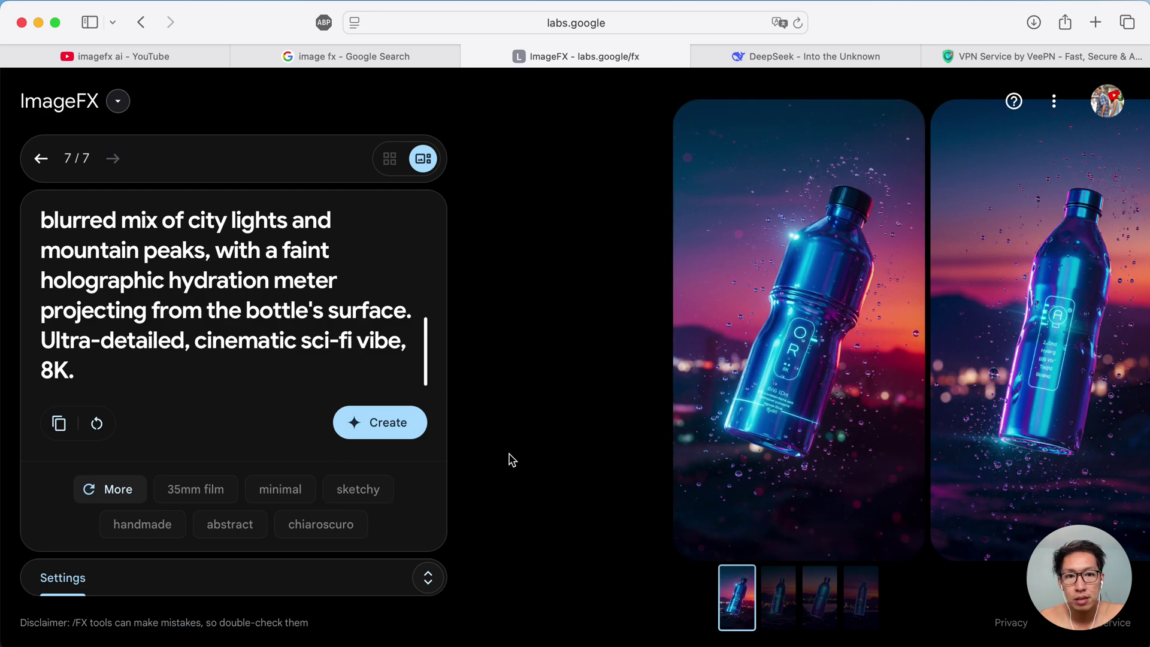
# Step: Change the ImageFX aspect ratio setting to Landscape (16:9)
pyautogui.click(427, 577)
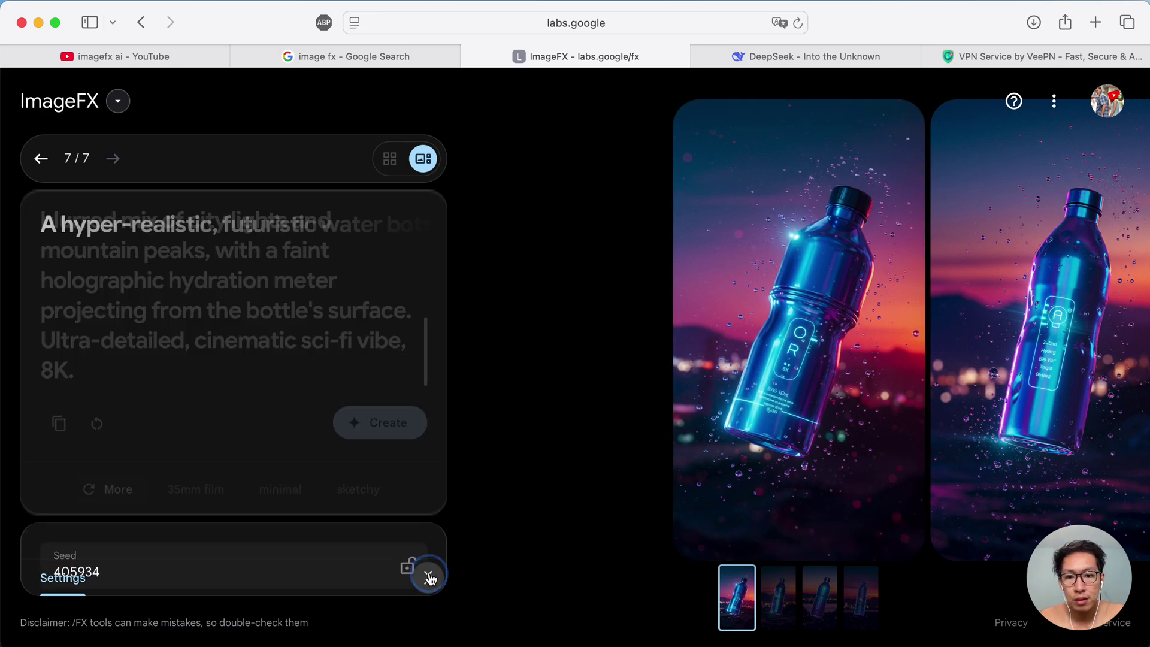
pyautogui.click(272, 417)
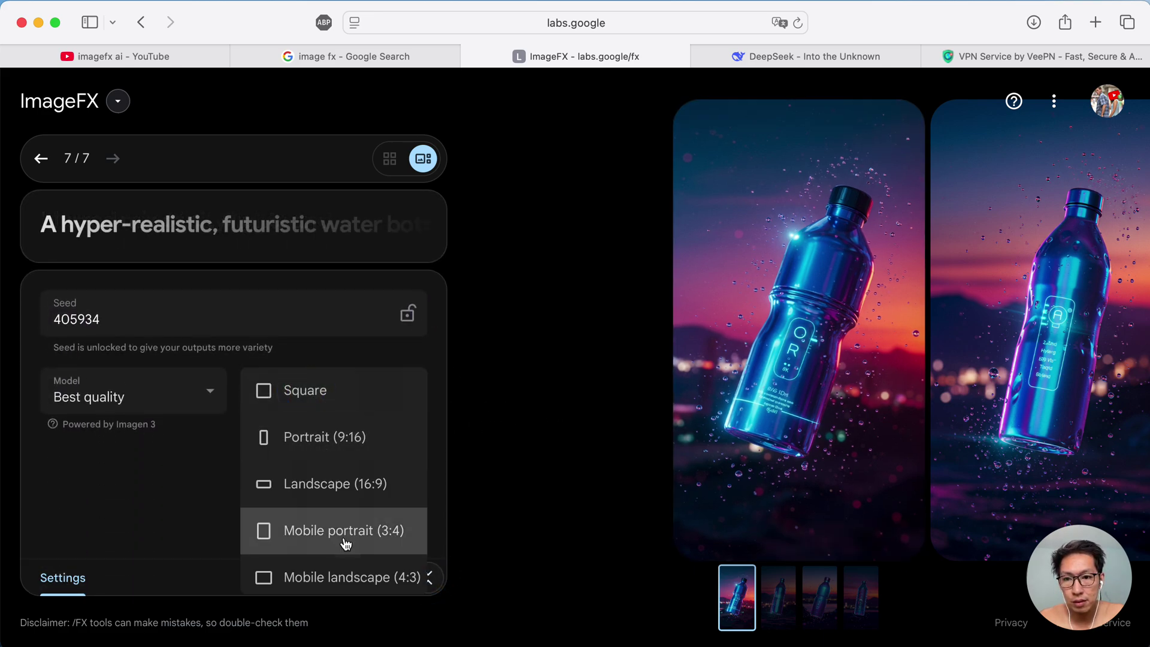
pyautogui.click(342, 476)
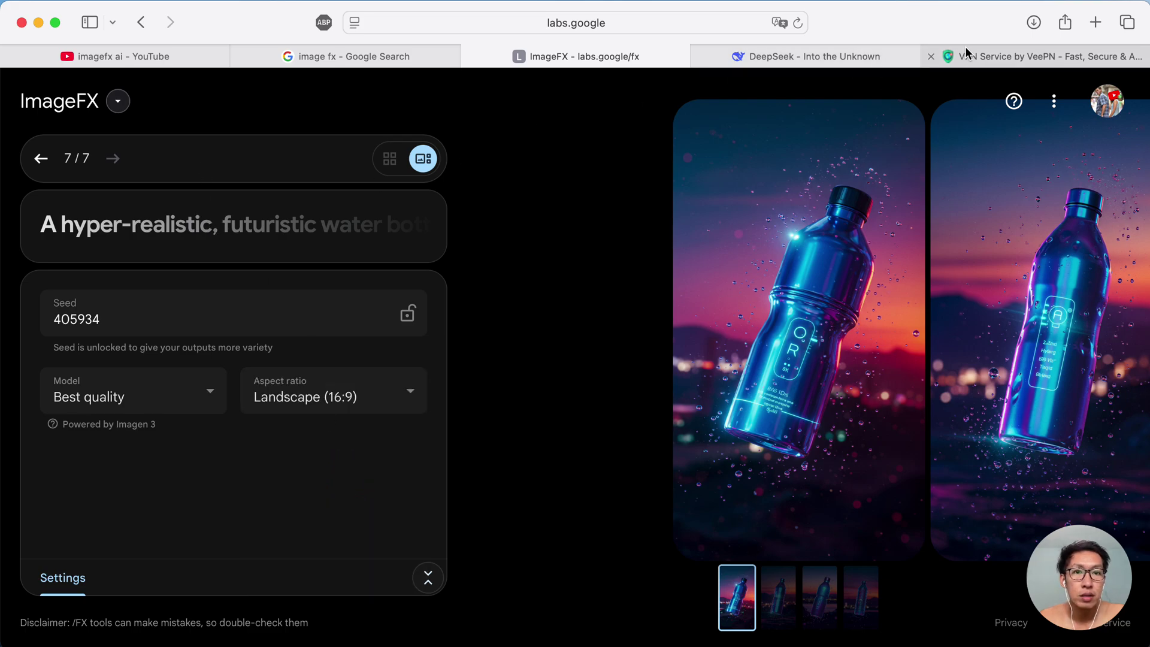
pyautogui.click(832, 56)
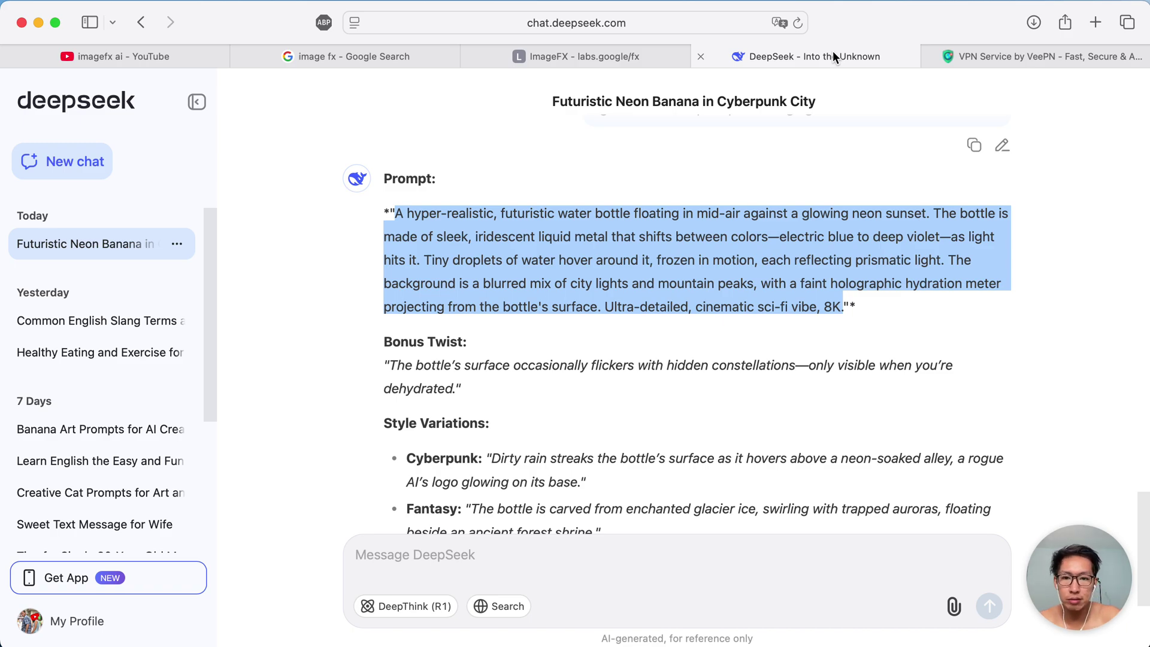
# Step: Ask DeepSeek for a cool hamburger image-generation prompt and select the gourmet burger paragraph
pyautogui.click(675, 330)
pyautogui.scroll(-5, 675, 331)
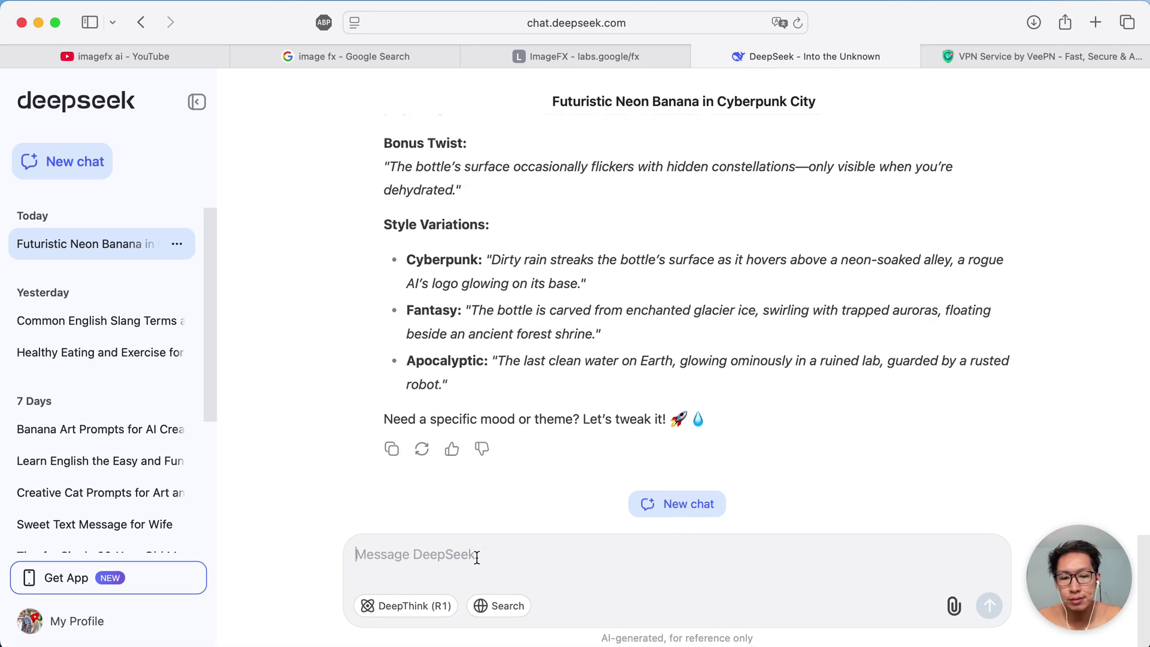
pyautogui.write('generate a')
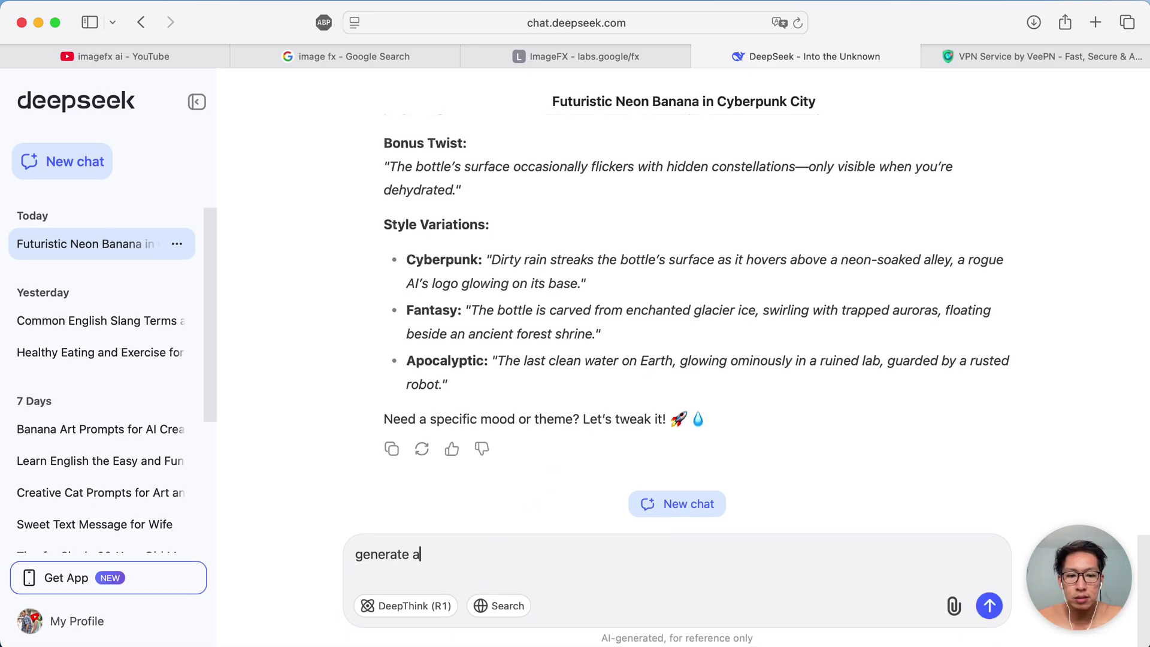
pyautogui.write(' cool')
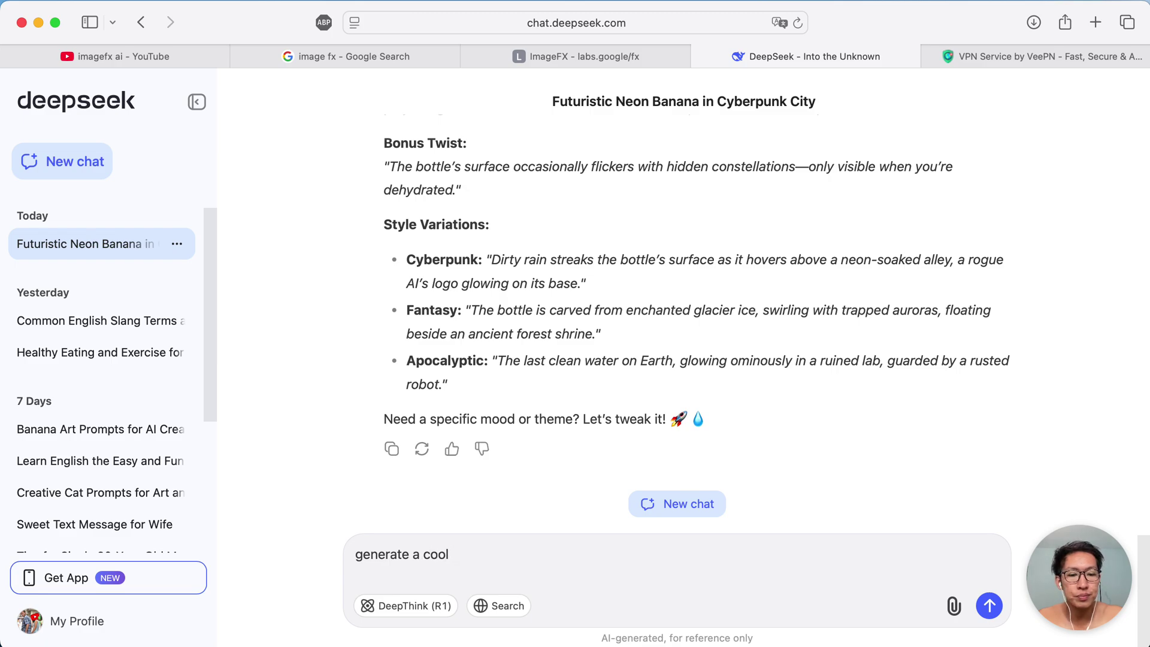
pyautogui.press('BackSpace')
pyautogui.press('BackSpace')
pyautogui.write('tasty looking hamburger')
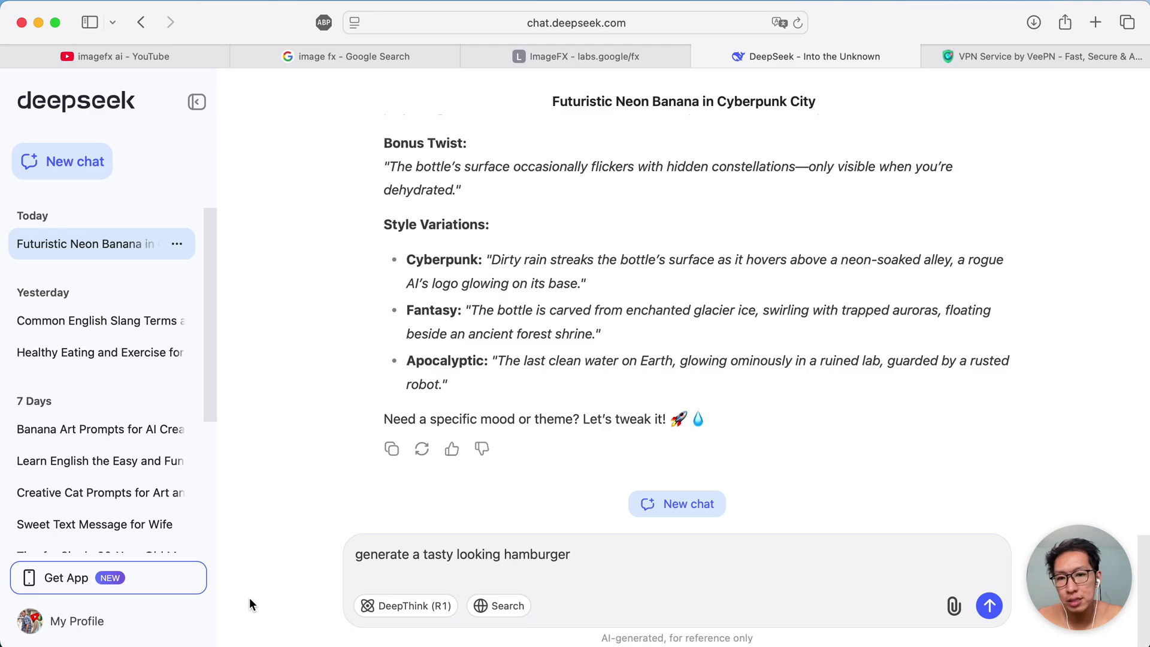
pyautogui.click(425, 555)
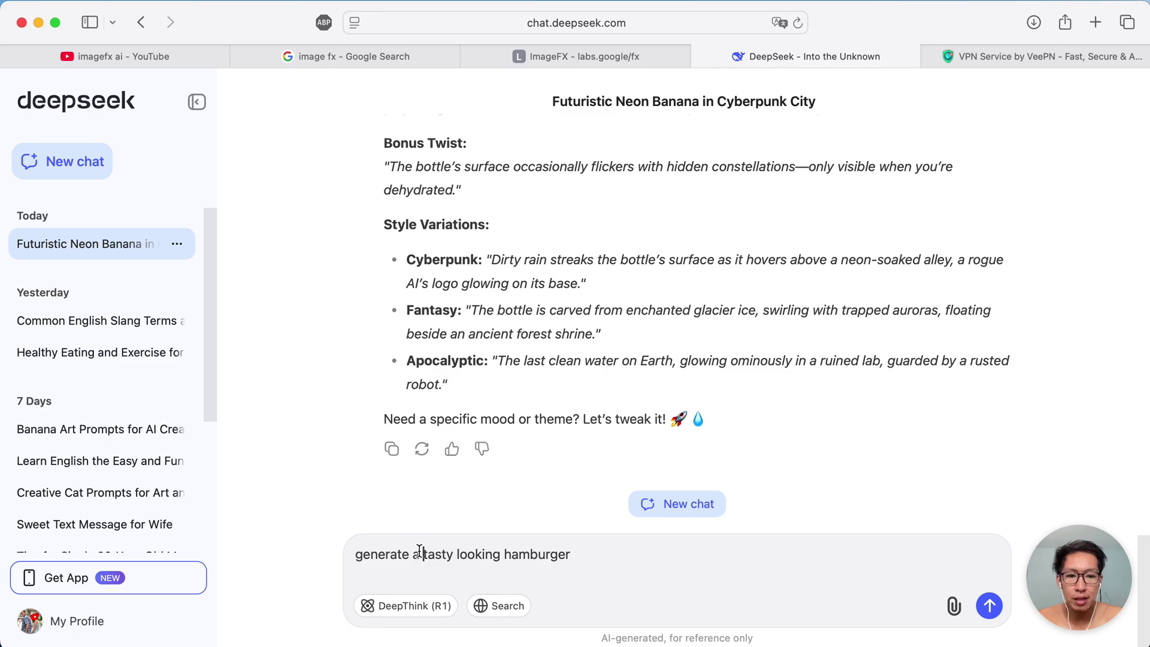
pyautogui.write('prompt')
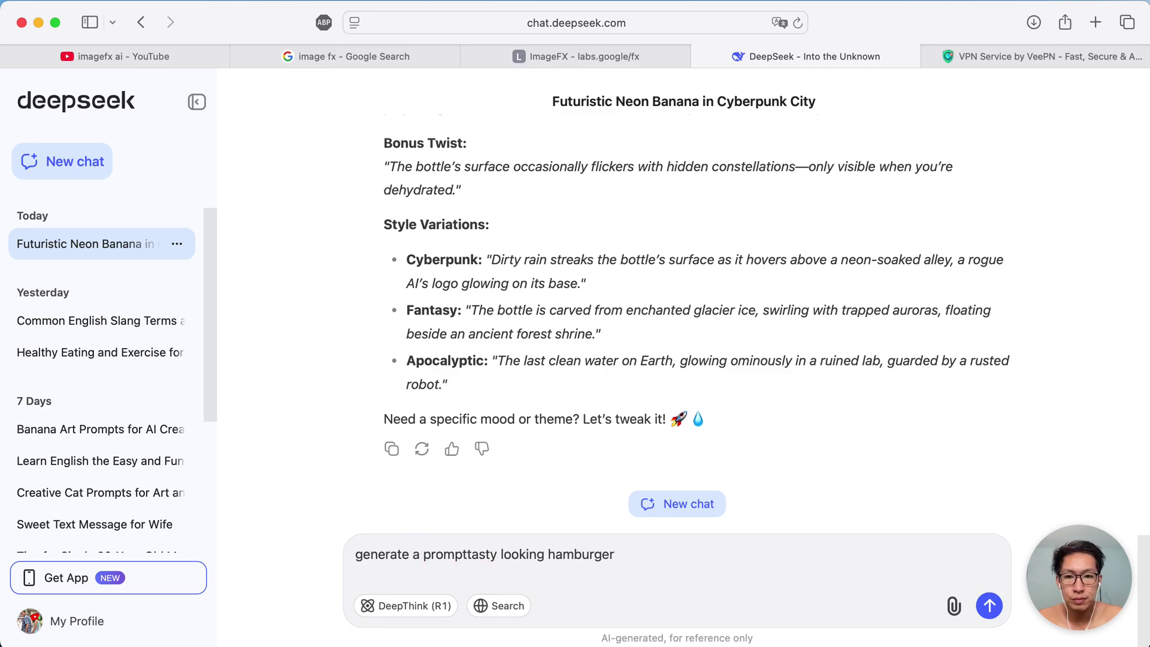
pyautogui.write(' for image ')
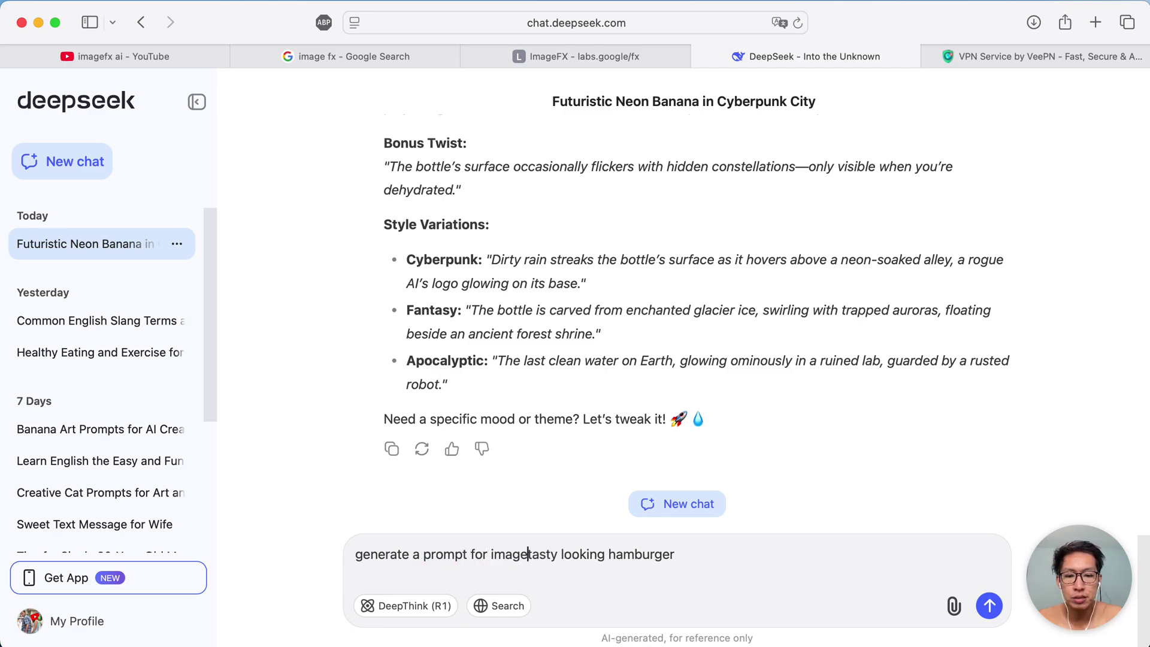
pyautogui.write('generatio')
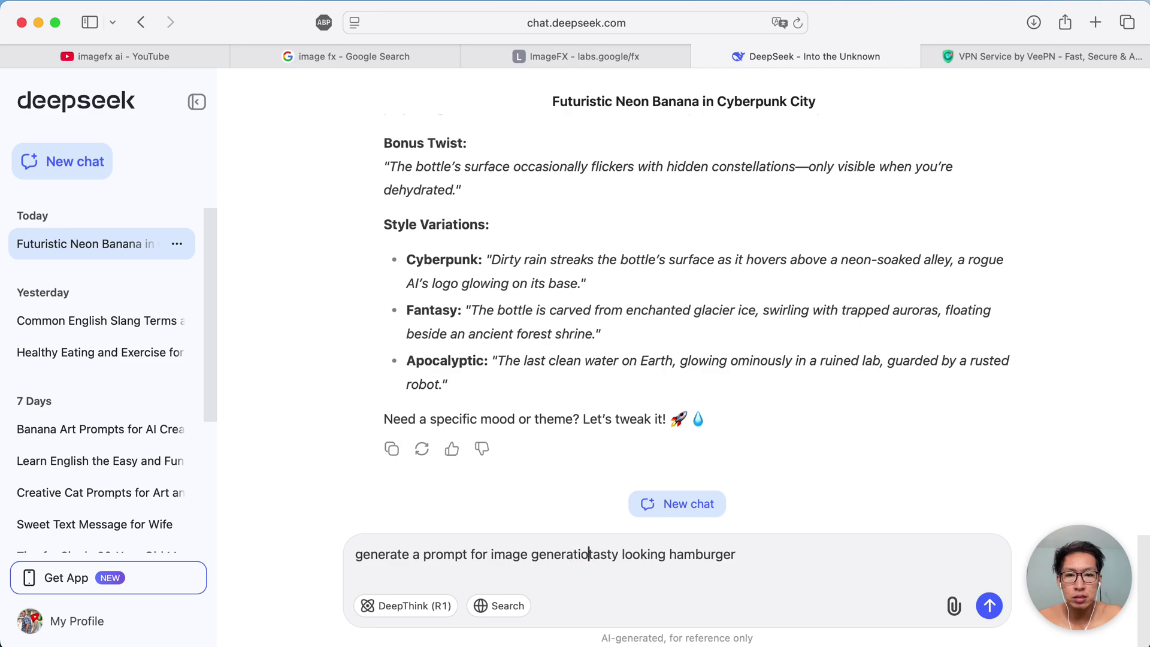
pyautogui.write('n about')
pyautogui.press('Return')
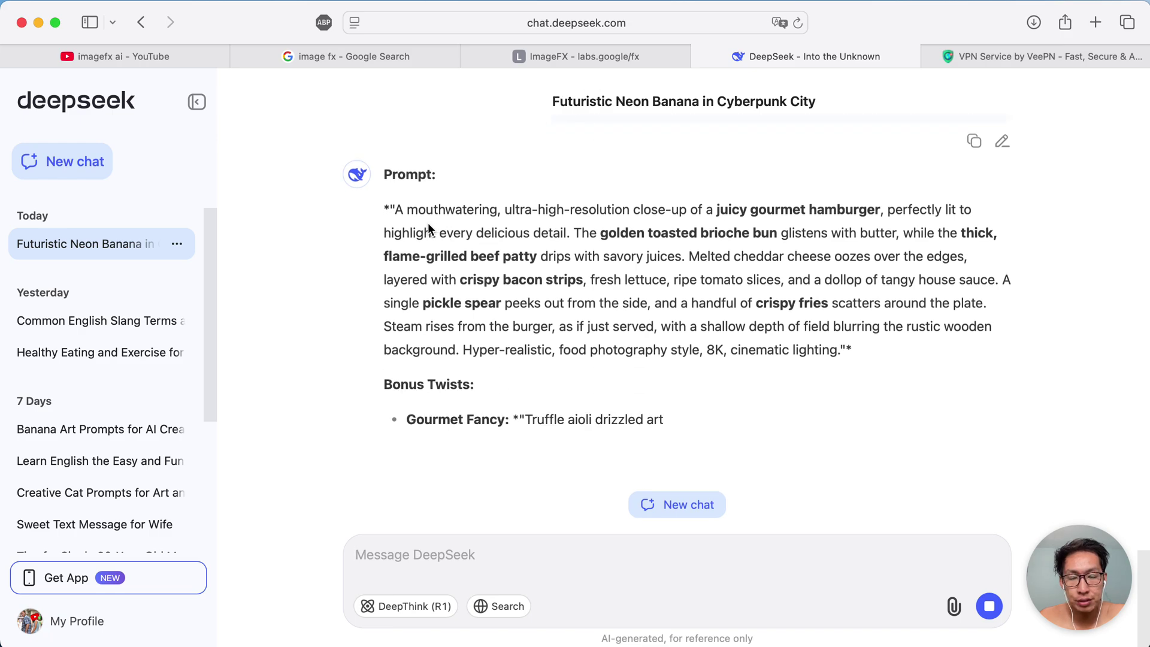
pyautogui.scroll(1, 428, 222)
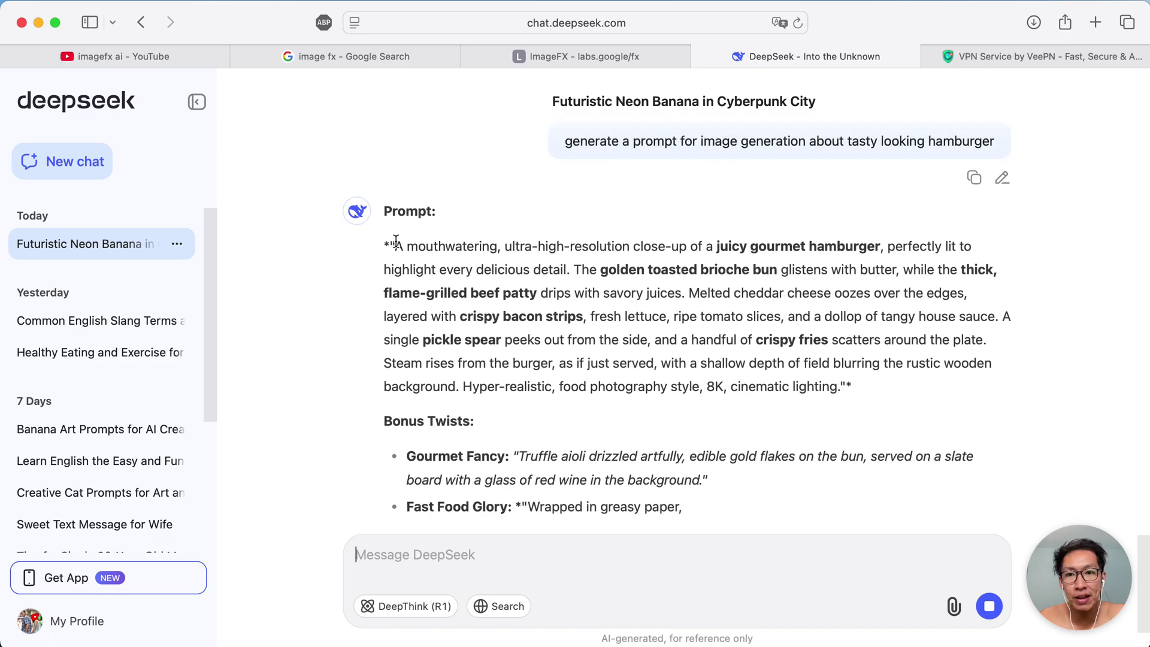
pyautogui.moveTo(394, 247); pyautogui.dragTo(841, 384)
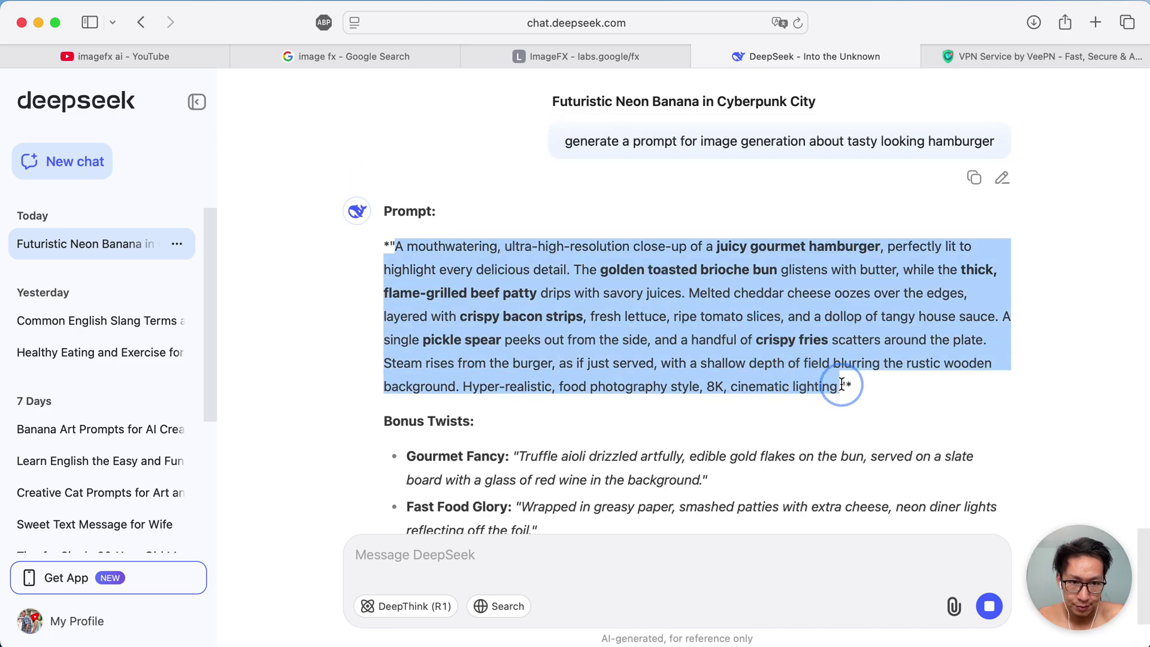
# Step: Swap the water-bottle prompt for the gourmet hamburger prompt and generate bacon cheeseburger images
pyautogui.click(590, 56)
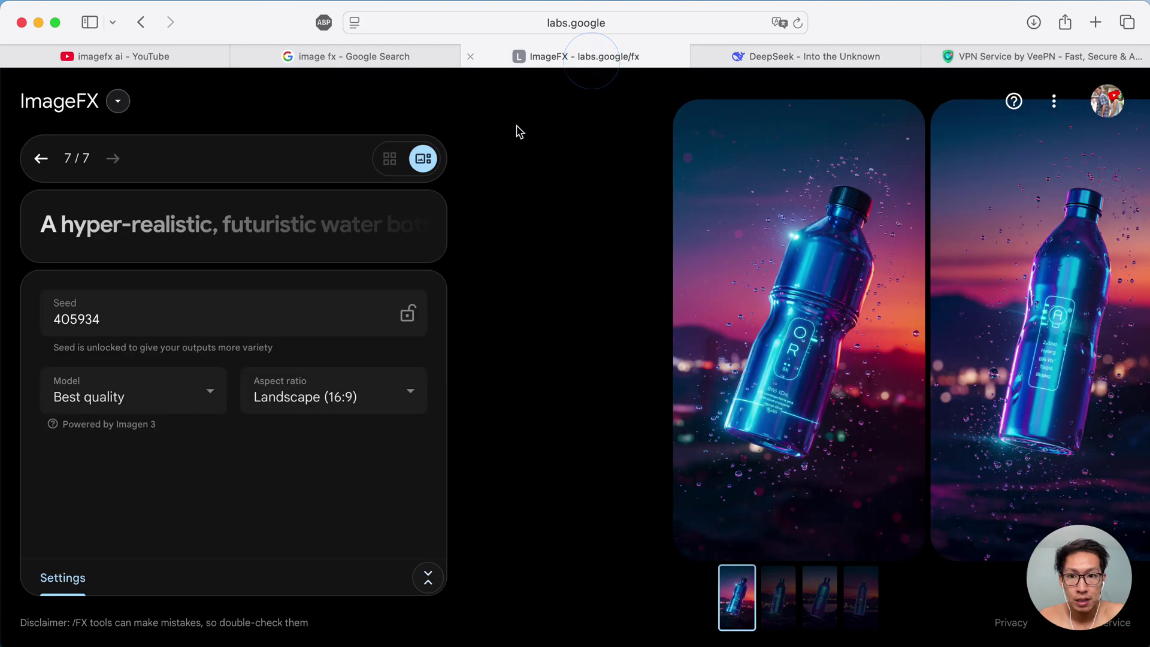
pyautogui.click(256, 232)
pyautogui.press('super+a')
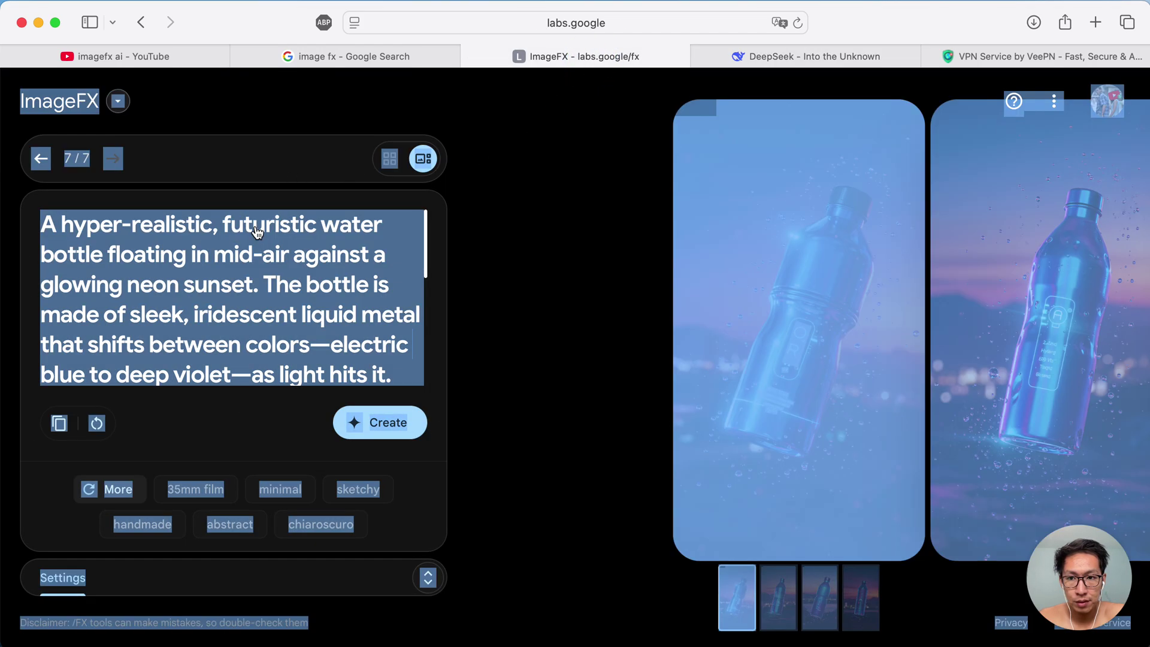
pyautogui.click(256, 231)
pyautogui.press('super+a')
pyautogui.press('super+v')
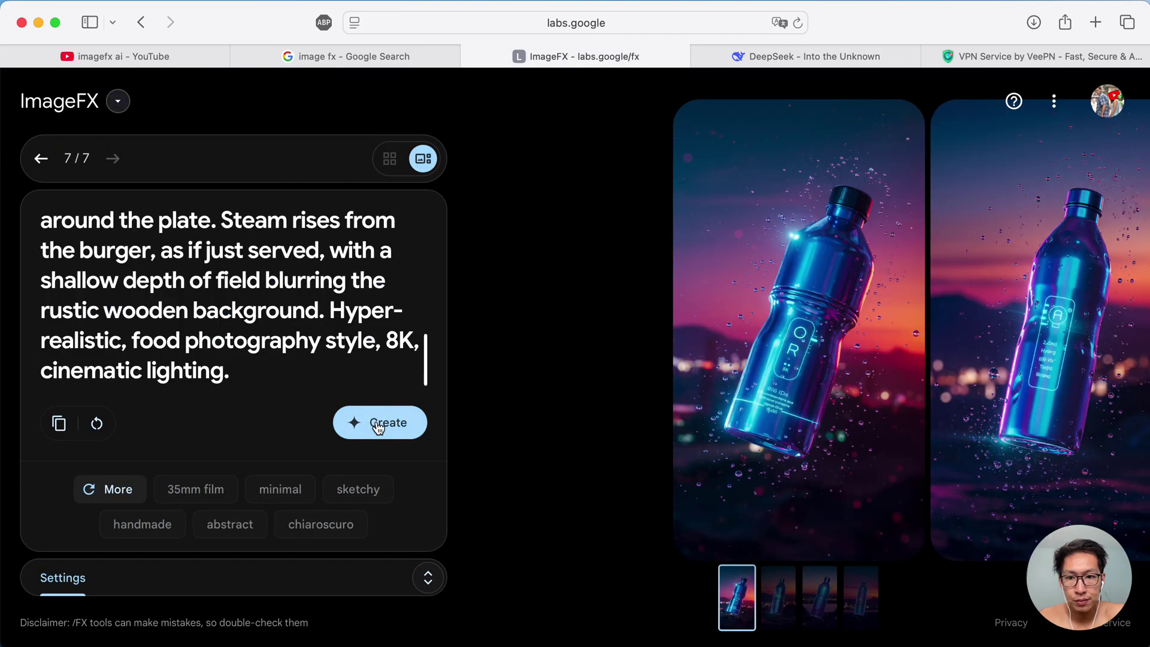
pyautogui.click(378, 428)
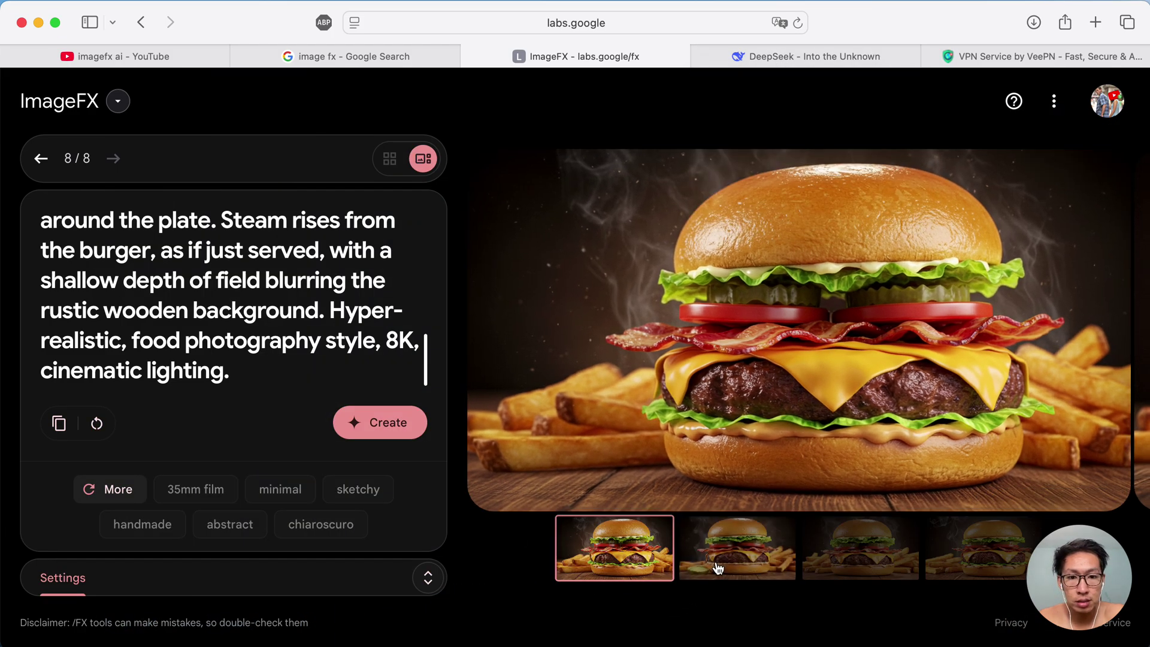
pyautogui.click(718, 568)
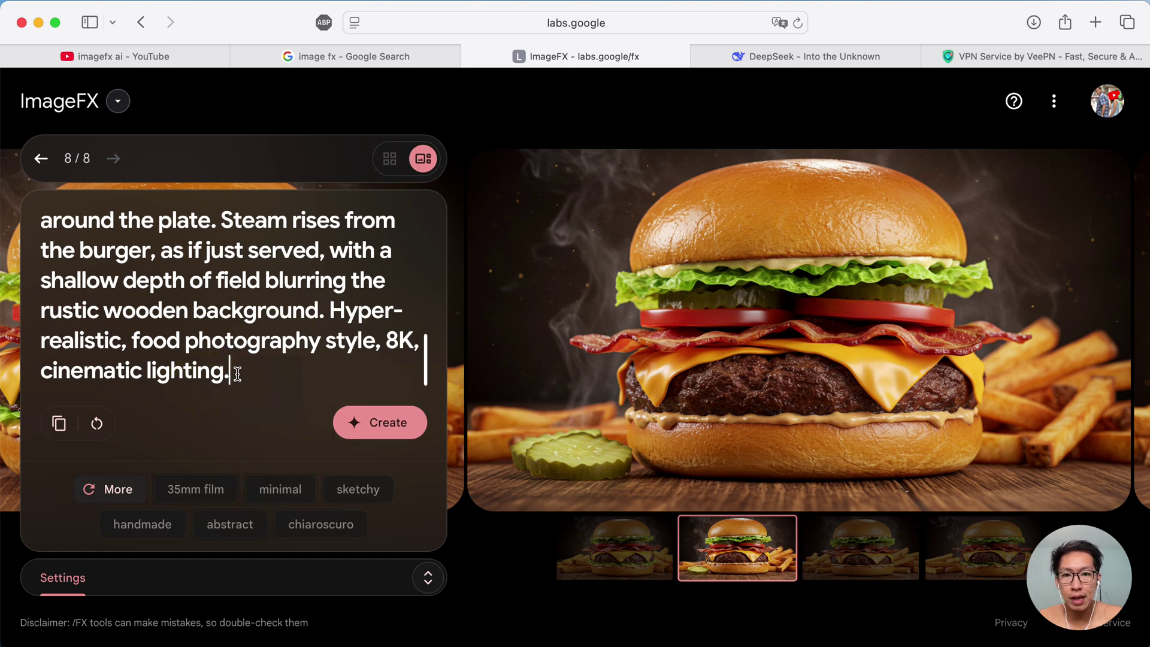
# Step: Add a 'Pappy Ham Restaurant' background brand name to the prompt, regenerate, and compare all four burgers
pyautogui.write(' A')
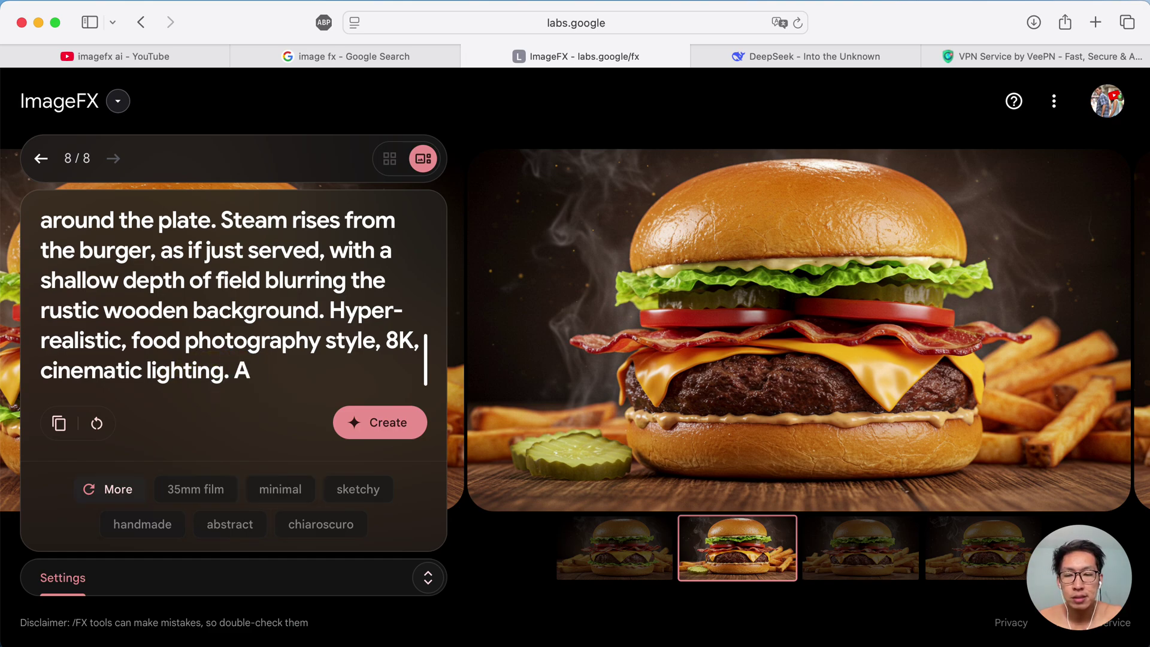
pyautogui.write('dd a brand name')
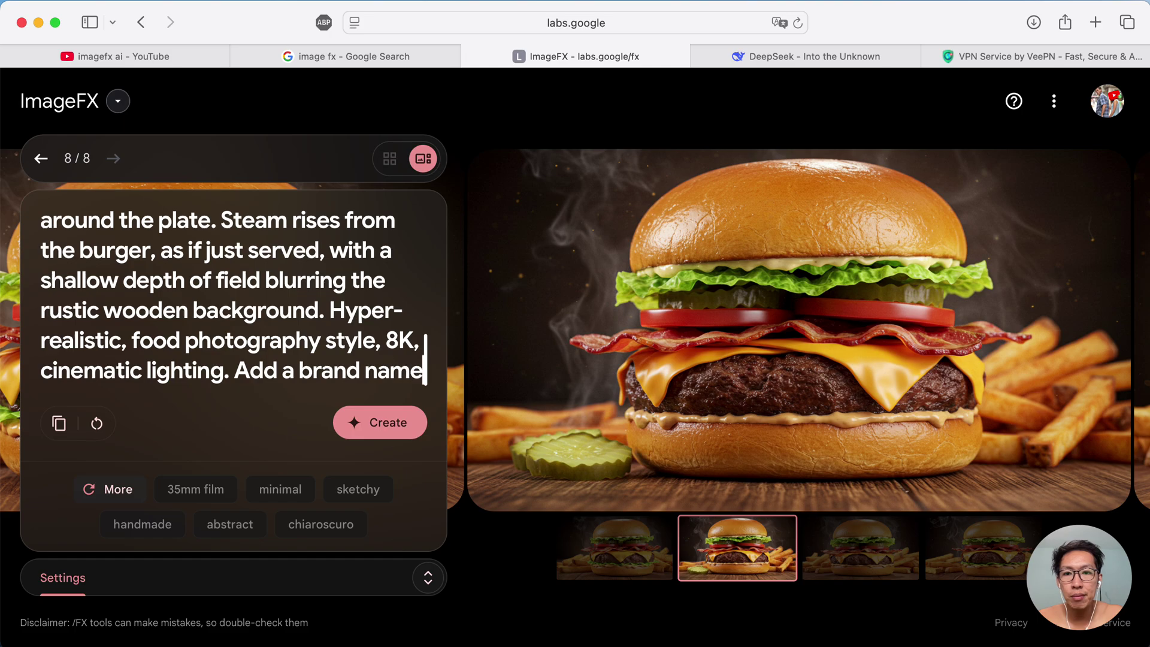
pyautogui.write(' called Pa')
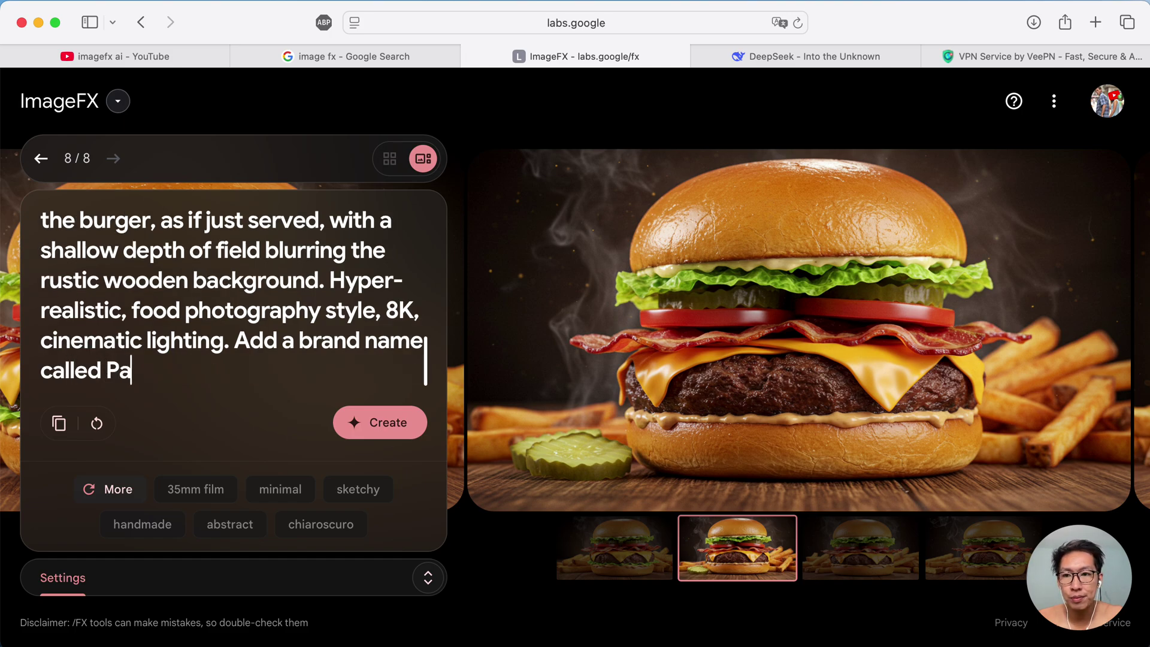
pyautogui.write('ppy ')
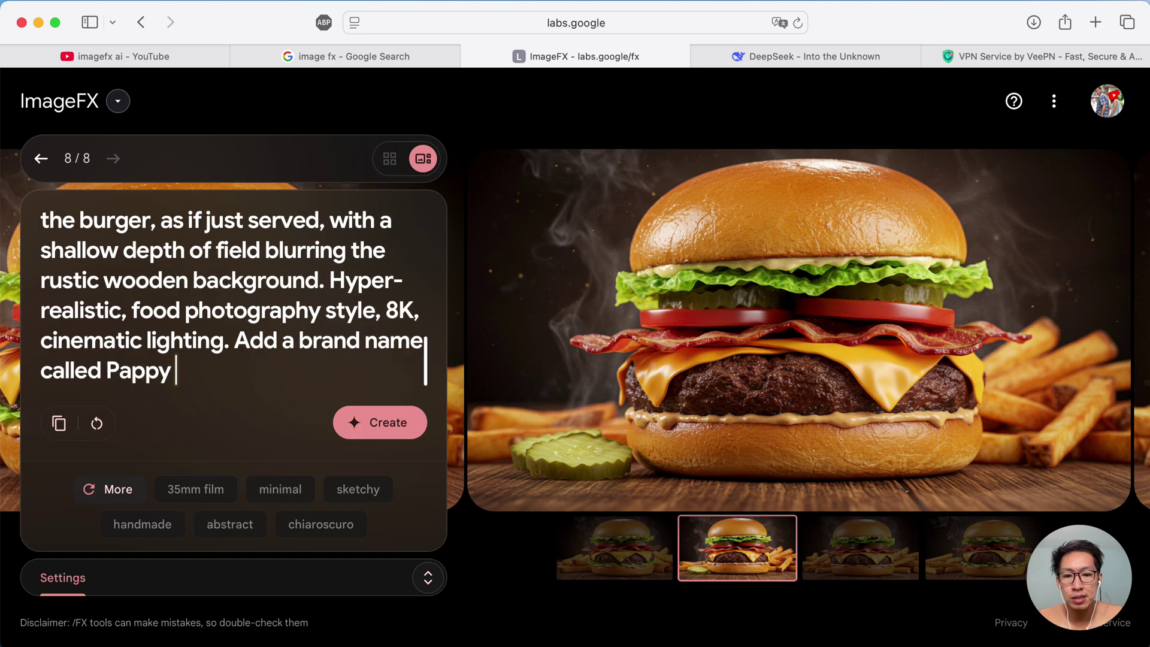
pyautogui.write('Ham Rest')
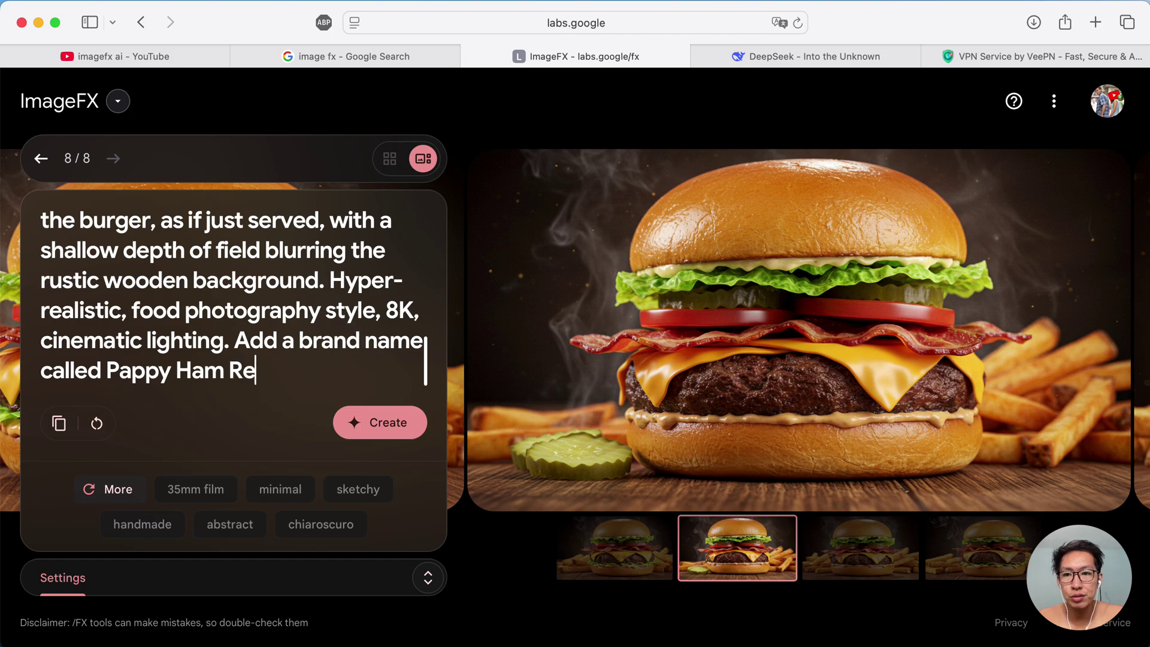
pyautogui.write('auran')
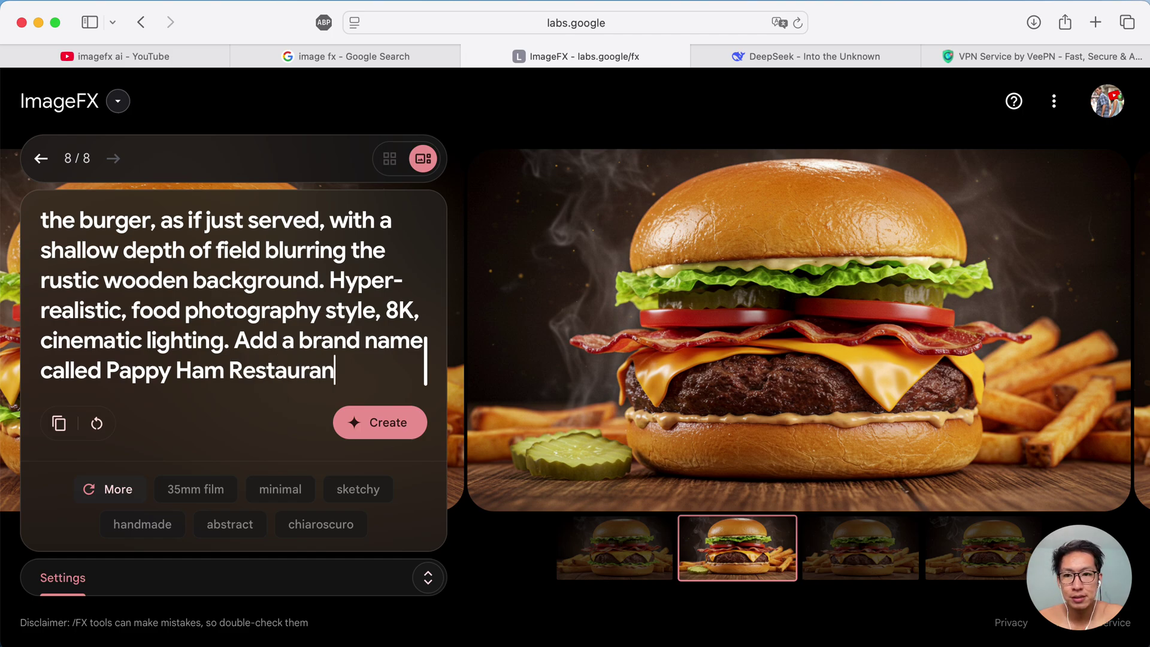
pyautogui.write('t in the background.')
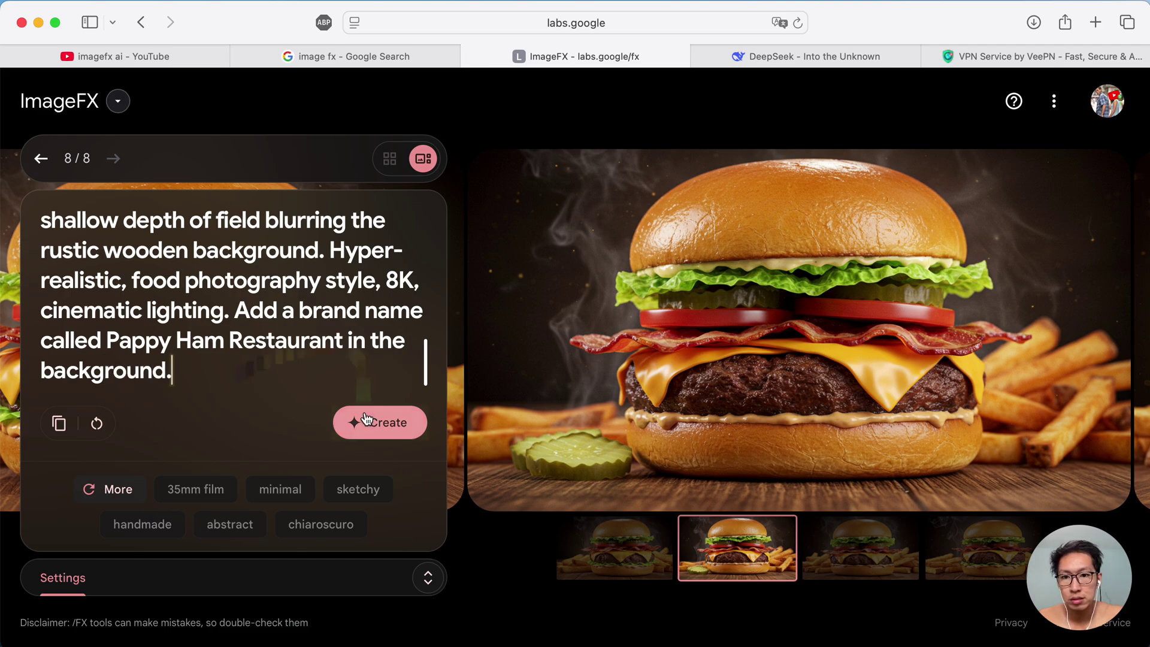
pyautogui.click(368, 420)
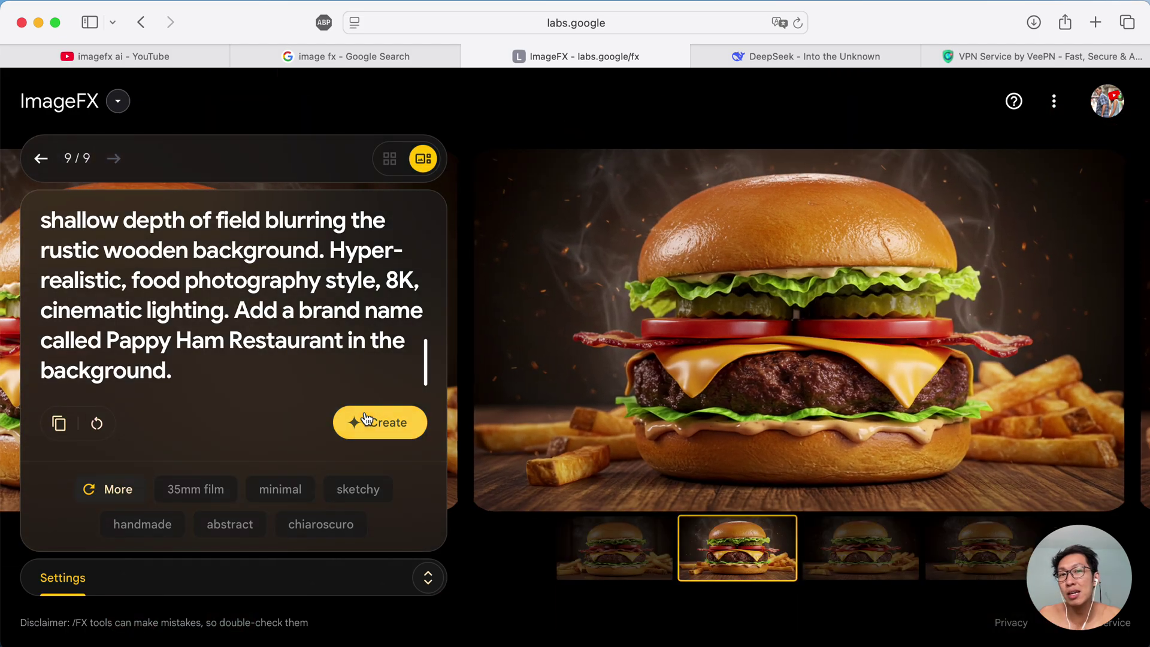
pyautogui.click(630, 573)
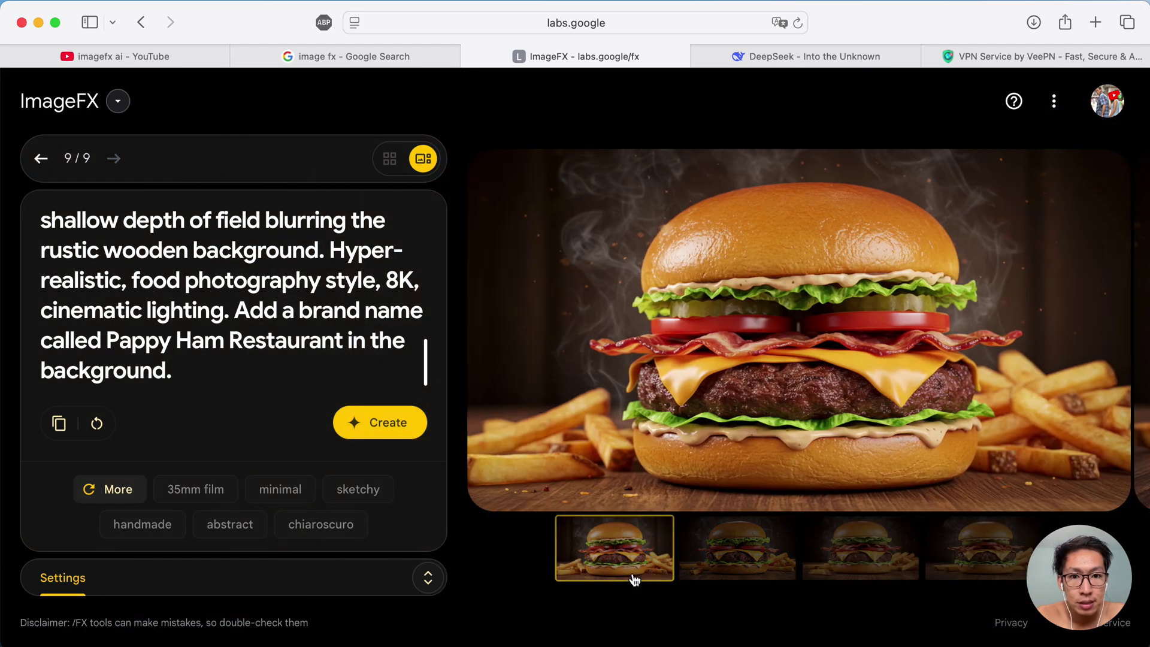
pyautogui.click(834, 558)
pyautogui.click(931, 547)
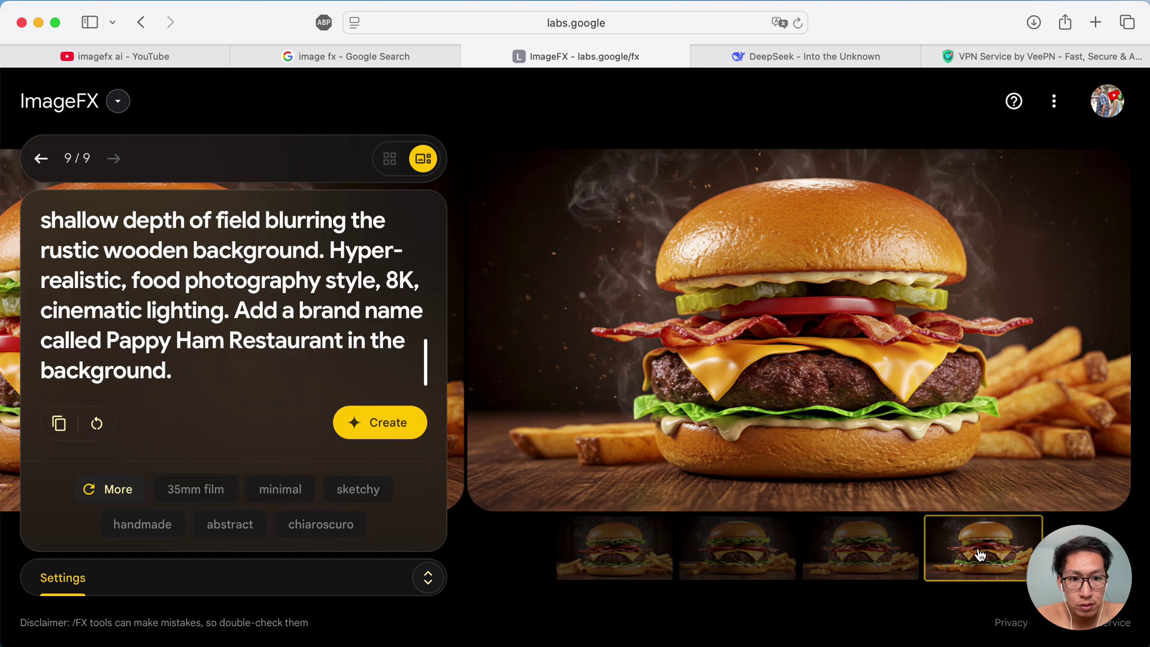
pyautogui.click(817, 556)
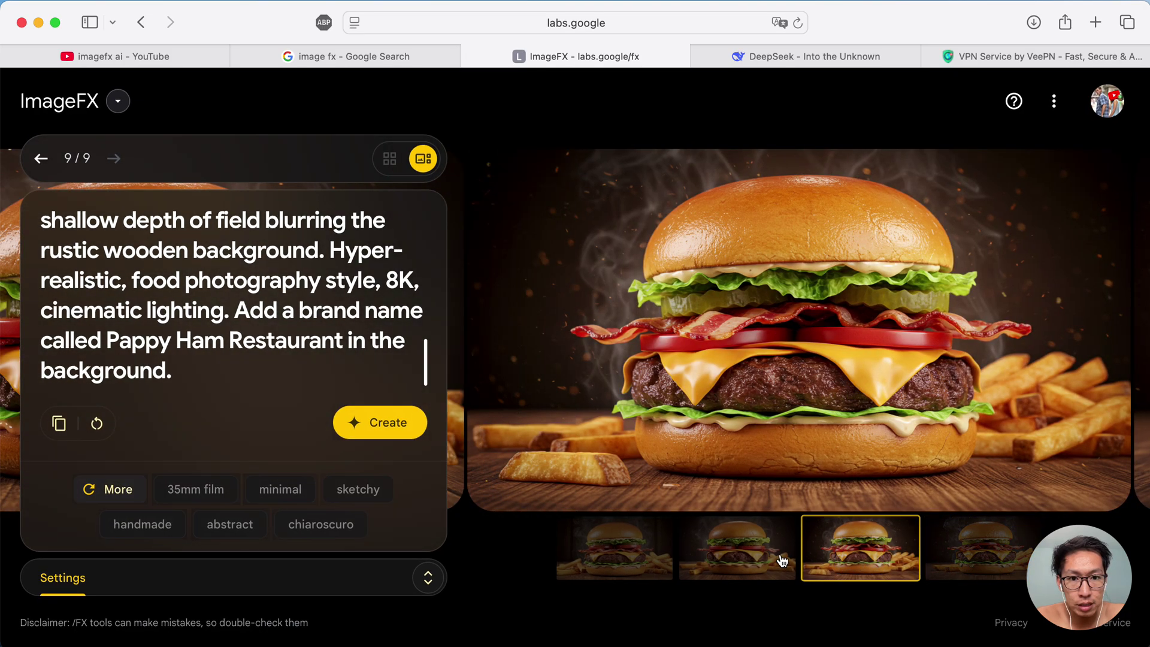
pyautogui.click(772, 559)
pyautogui.click(598, 555)
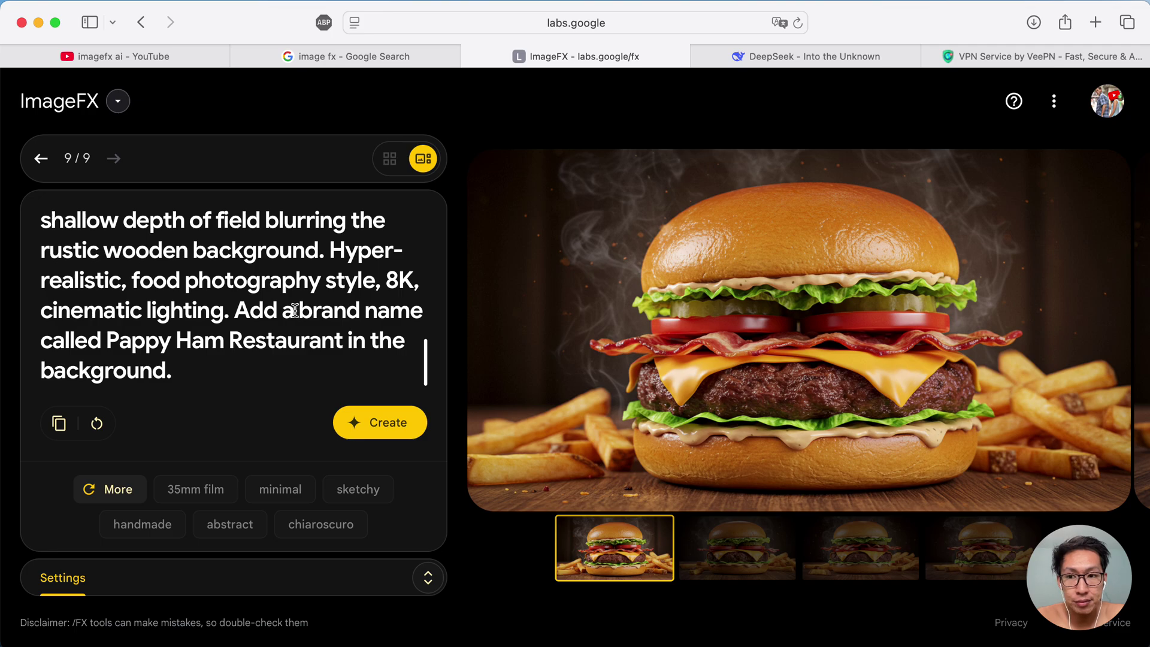
# Step: Reword the brand sentence so the name is written on a piece of wood, then regenerate
pyautogui.click(364, 305)
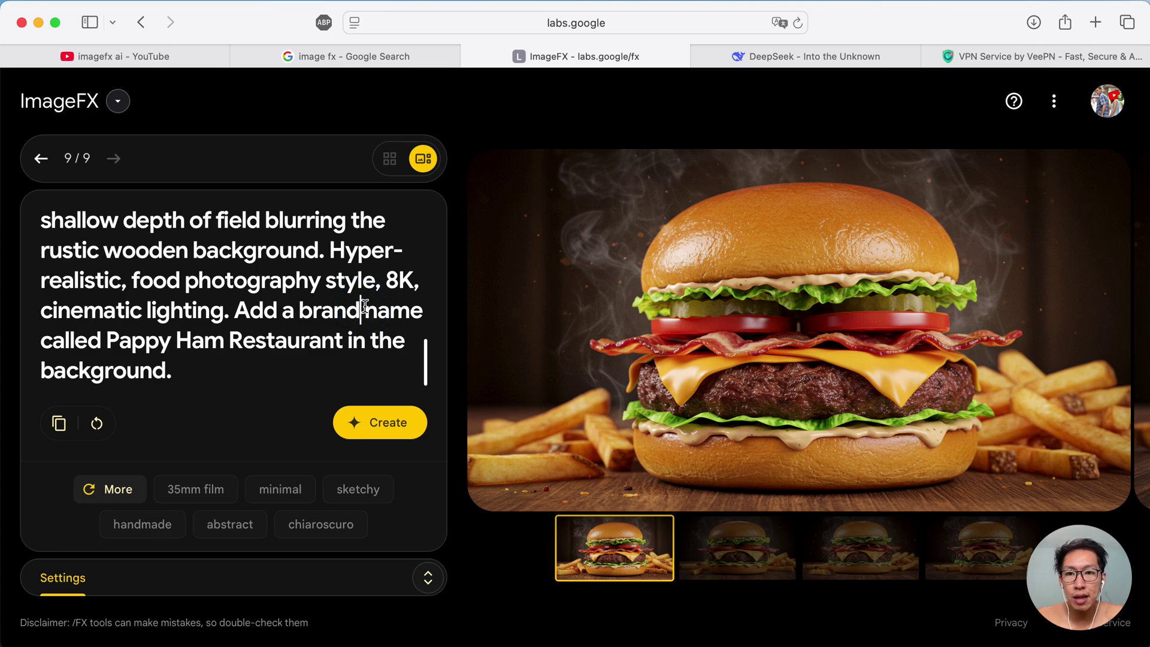
pyautogui.write('ing')
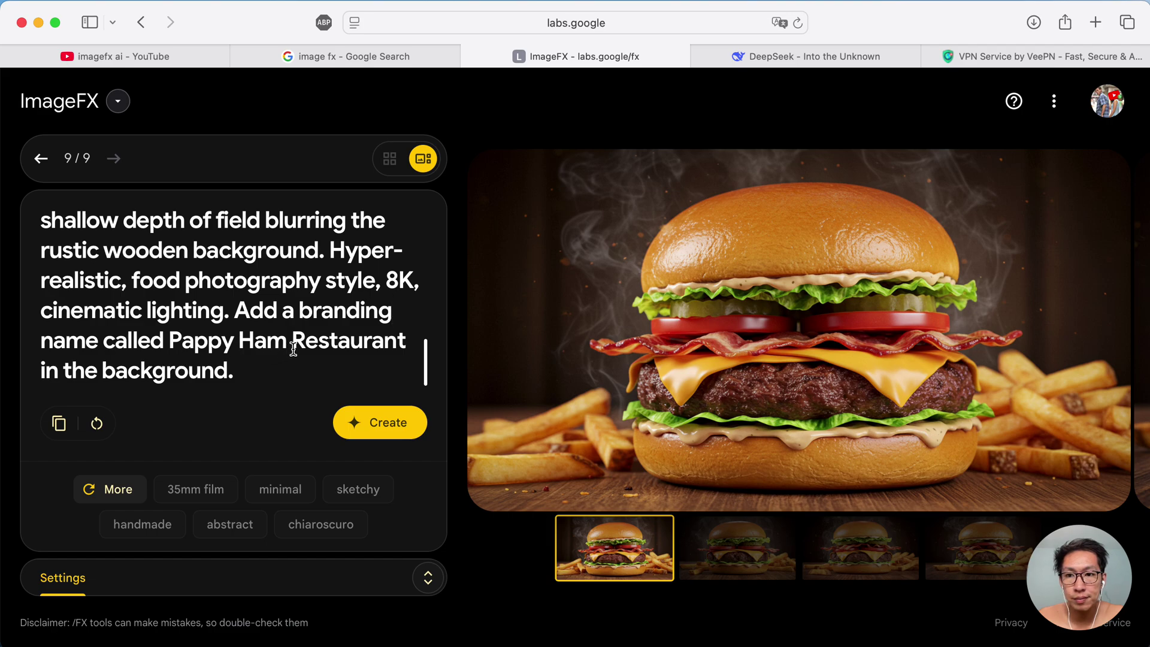
pyautogui.click(42, 371)
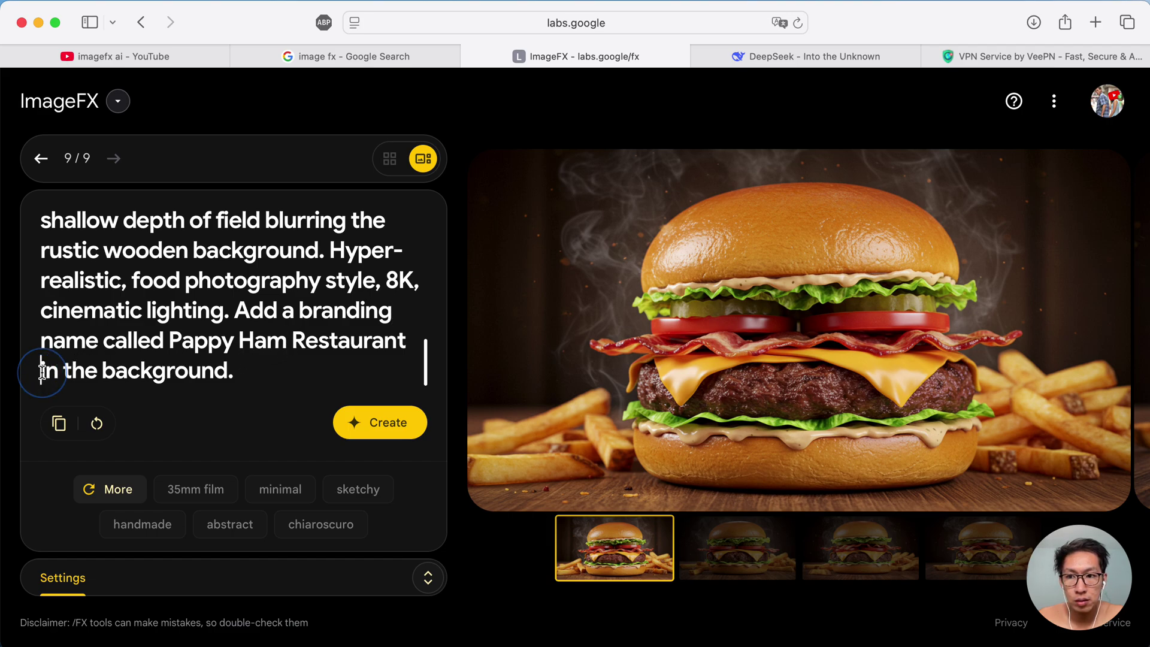
pyautogui.write('written on a ')
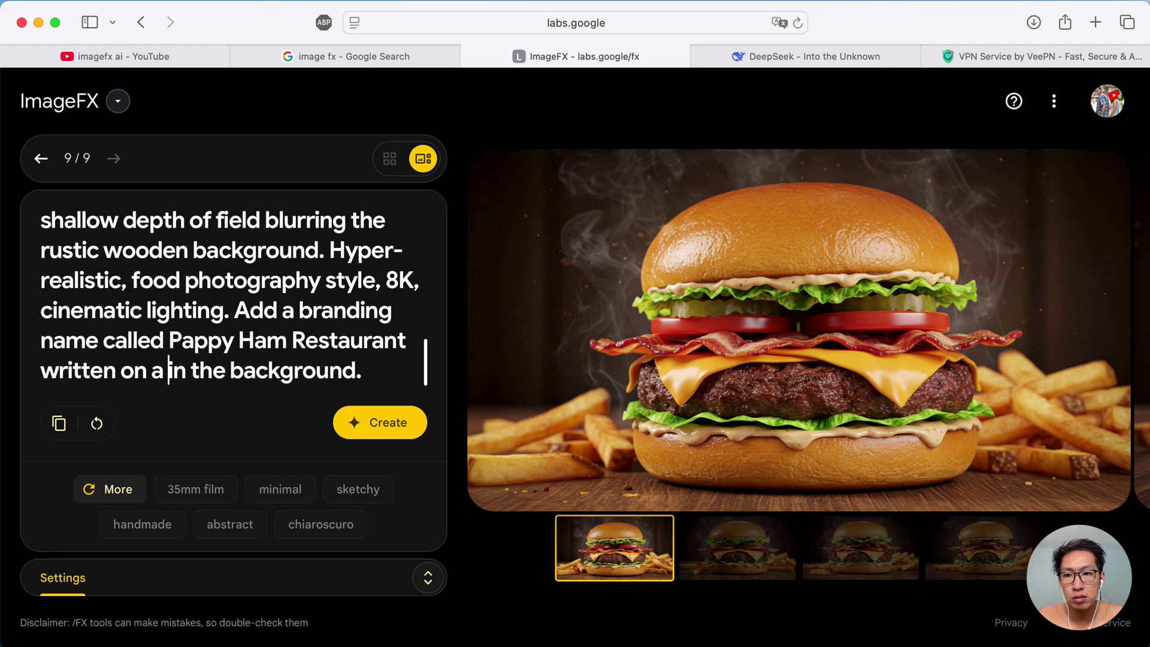
pyautogui.write('piece of ')
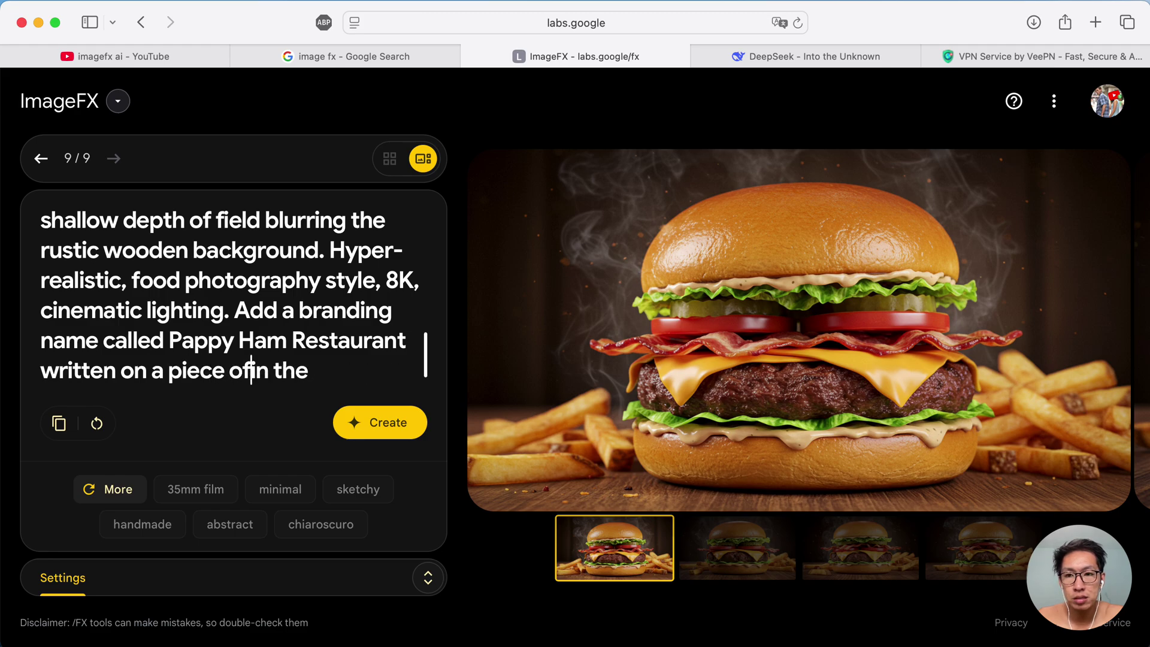
pyautogui.write('wood')
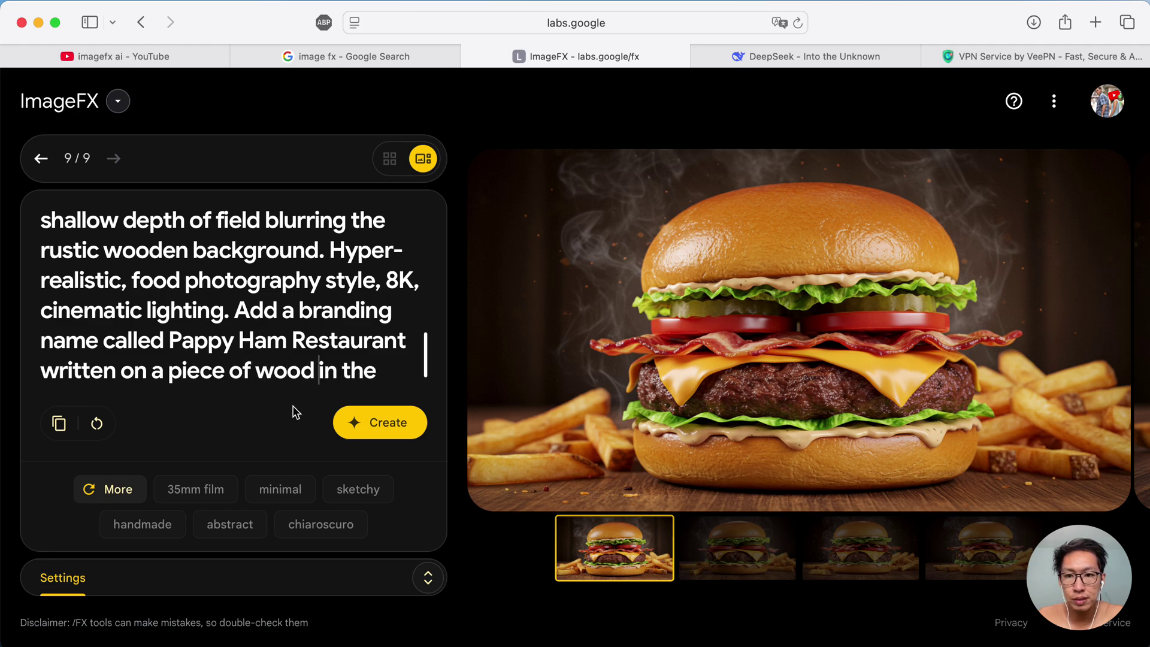
pyautogui.click(388, 430)
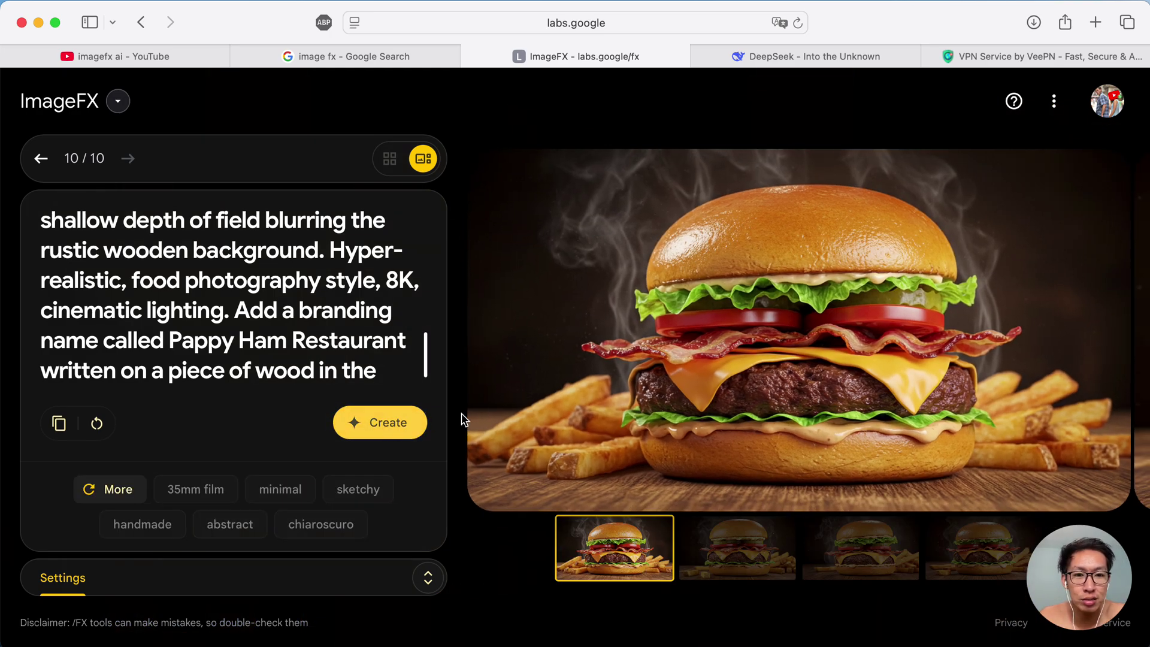
# Step: Browse the new wooden-sign burger variants and scroll the prompt back to its start
pyautogui.click(732, 562)
pyautogui.click(888, 566)
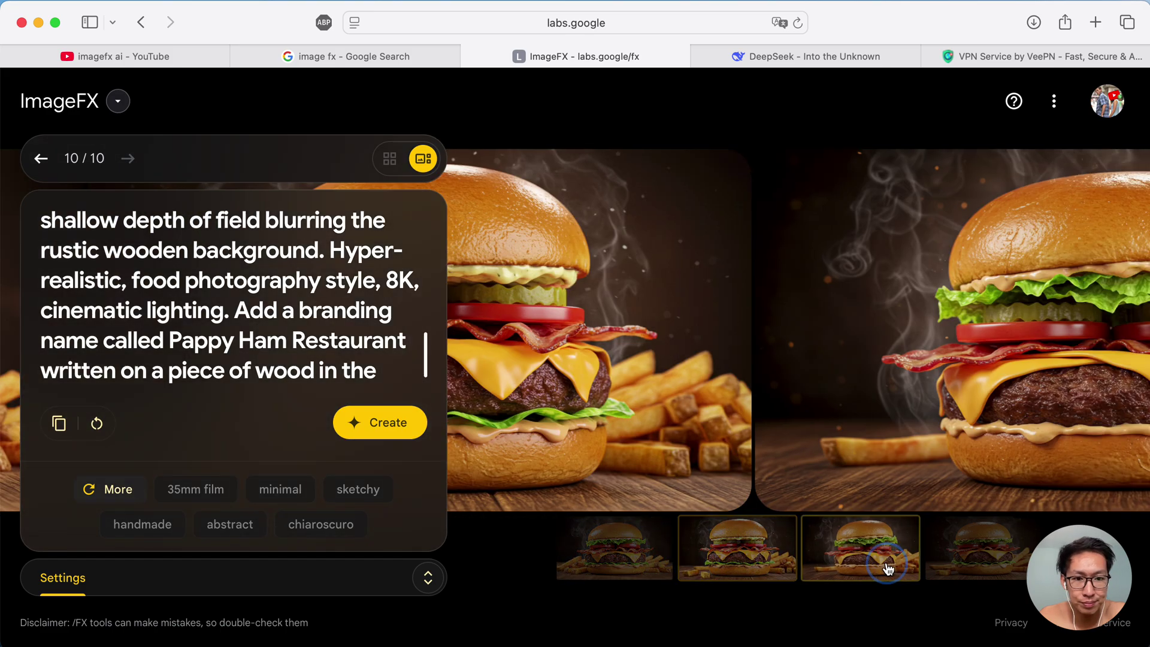
pyautogui.click(958, 552)
pyautogui.scroll(3, 270, 337)
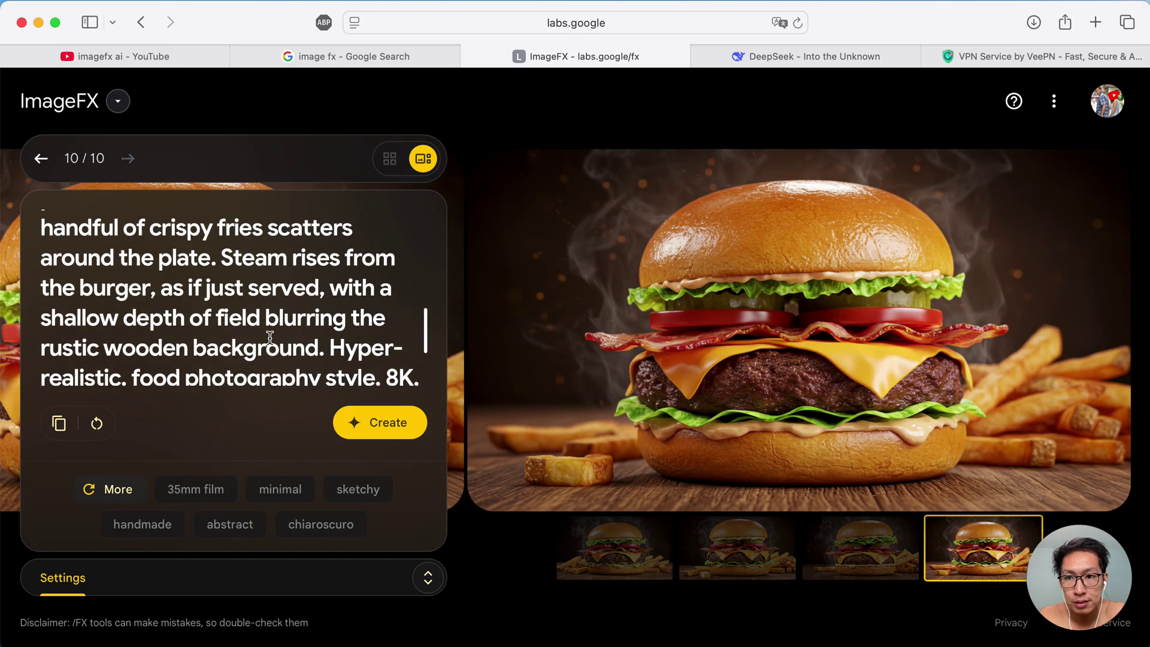
pyautogui.scroll(2, 270, 337)
pyautogui.scroll(4, 270, 337)
pyautogui.scroll(3, 270, 337)
pyautogui.scroll(2, 270, 337)
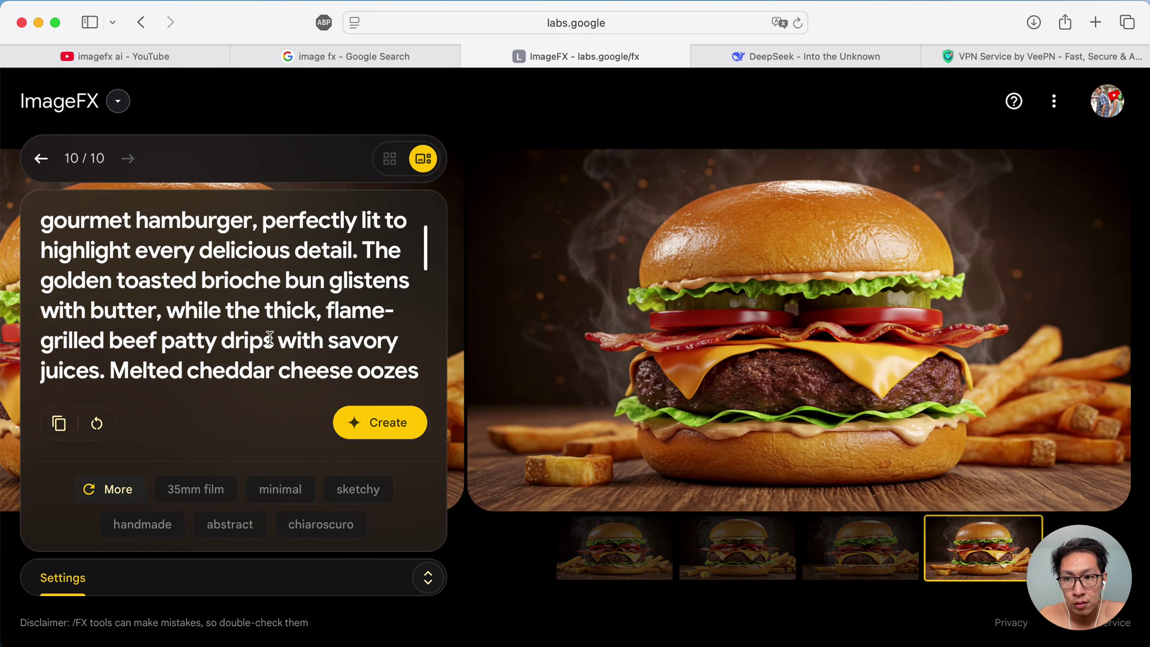
pyautogui.scroll(2, 271, 337)
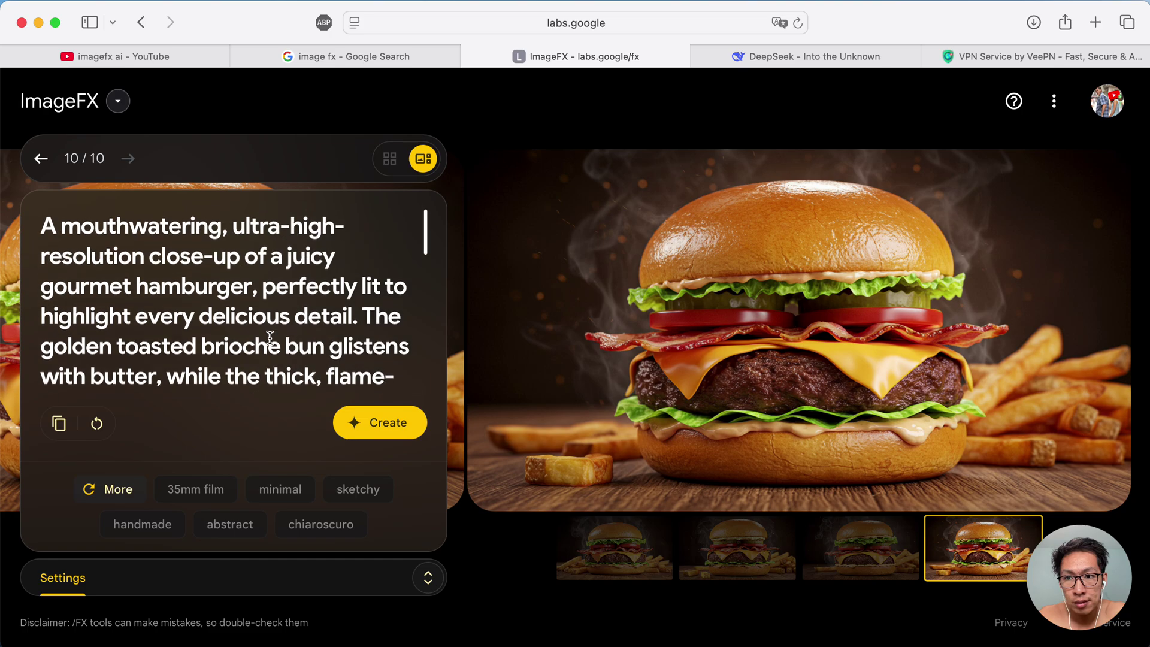
pyautogui.click(822, 56)
# Step: Ask DeepSeek for a hamburger image prompt featuring the Papa John's restaurant name
pyautogui.click(460, 547)
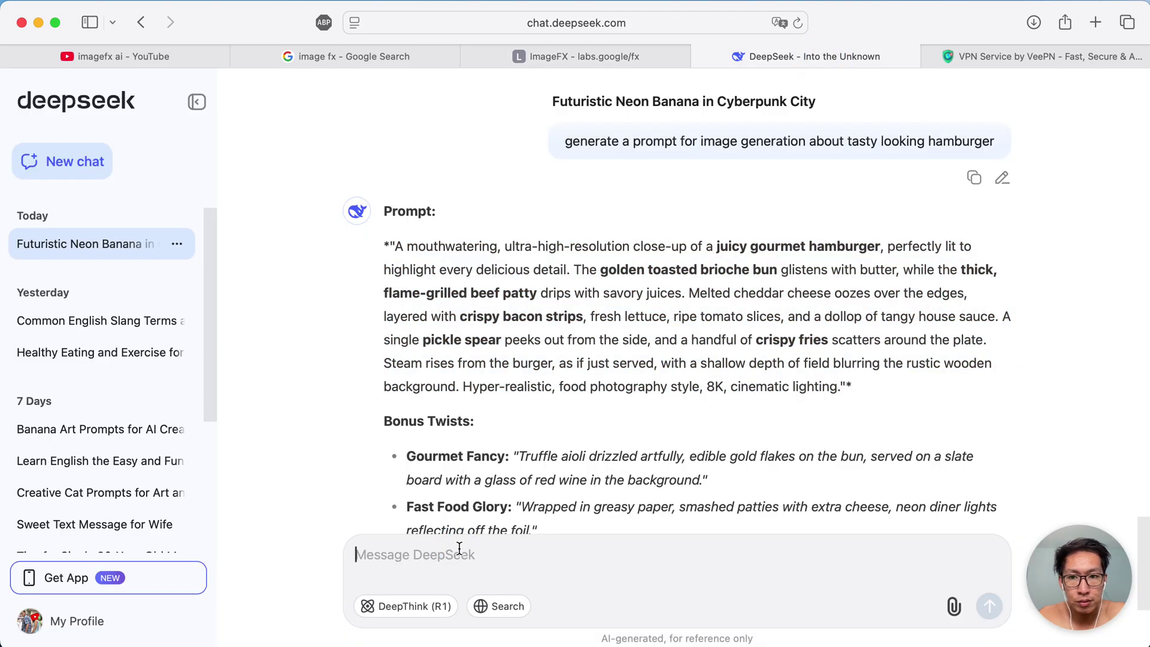
pyautogui.write('ge')
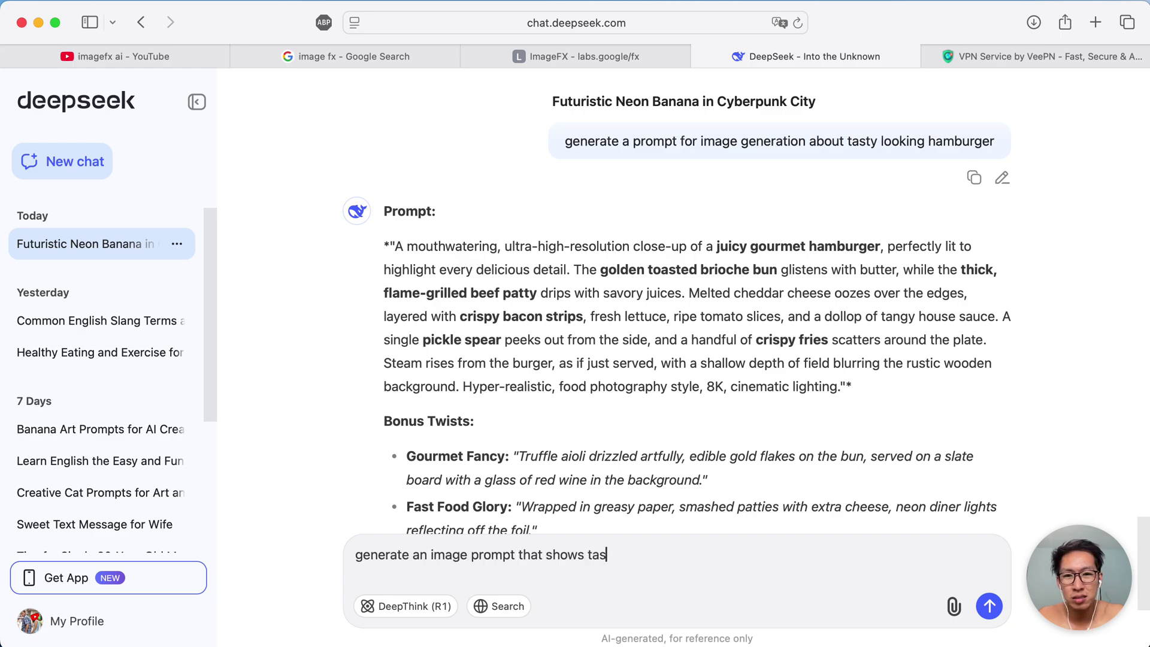
pyautogui.click(460, 551)
pyautogui.click(661, 550)
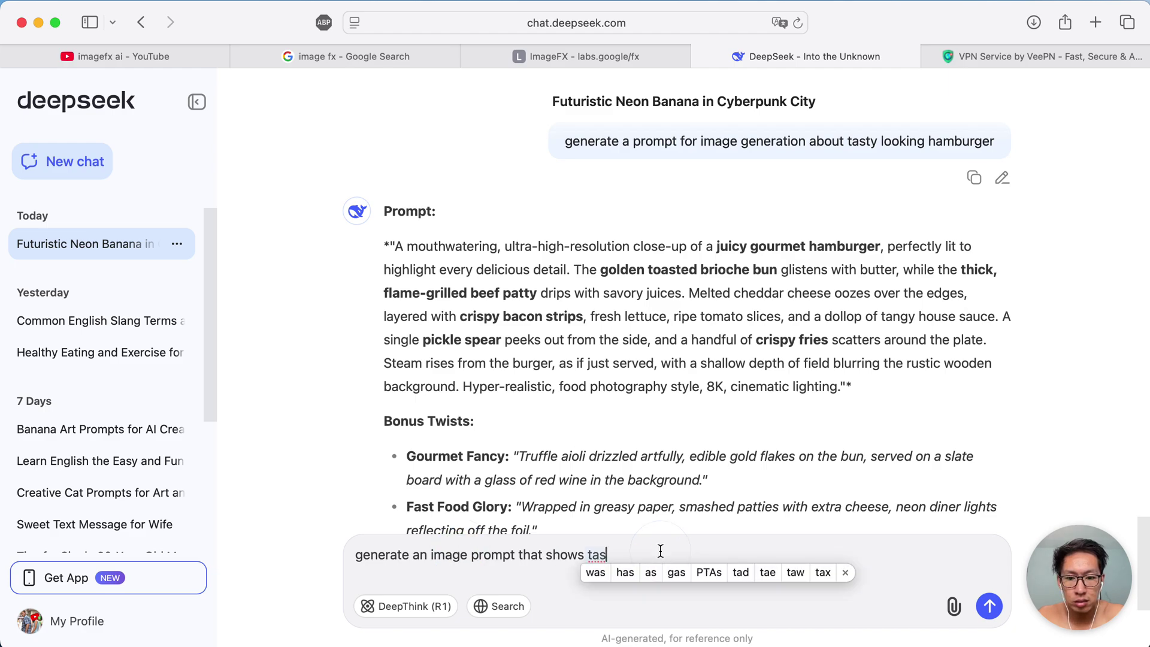
pyautogui.write('ty')
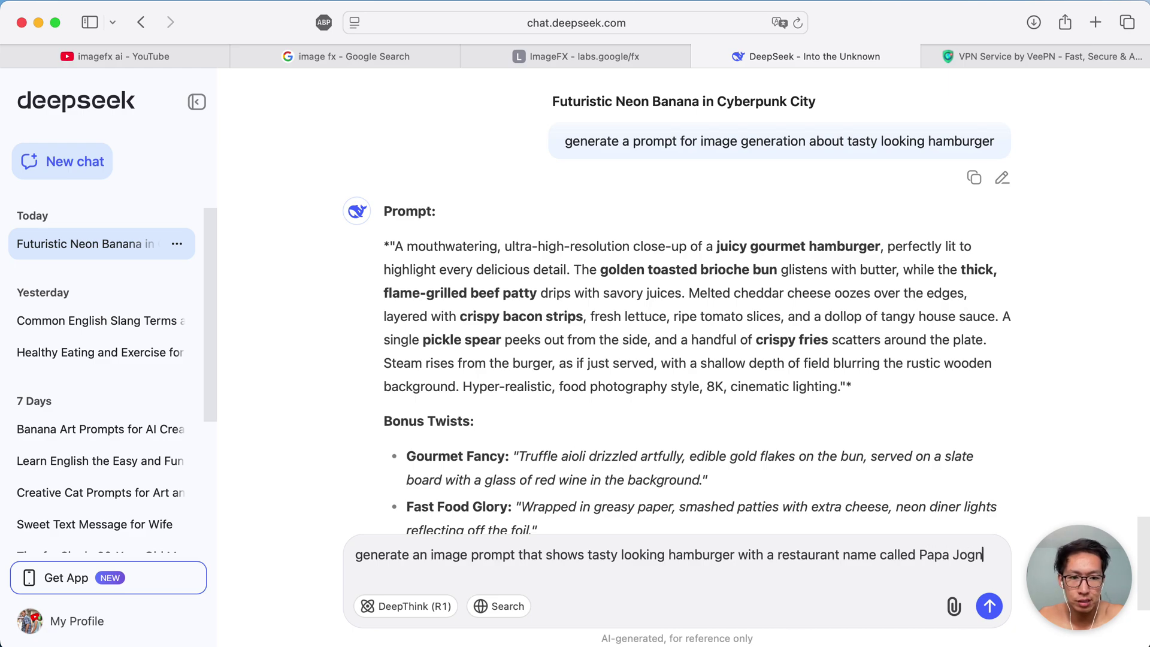
pyautogui.write('hn')
pyautogui.press('Return')
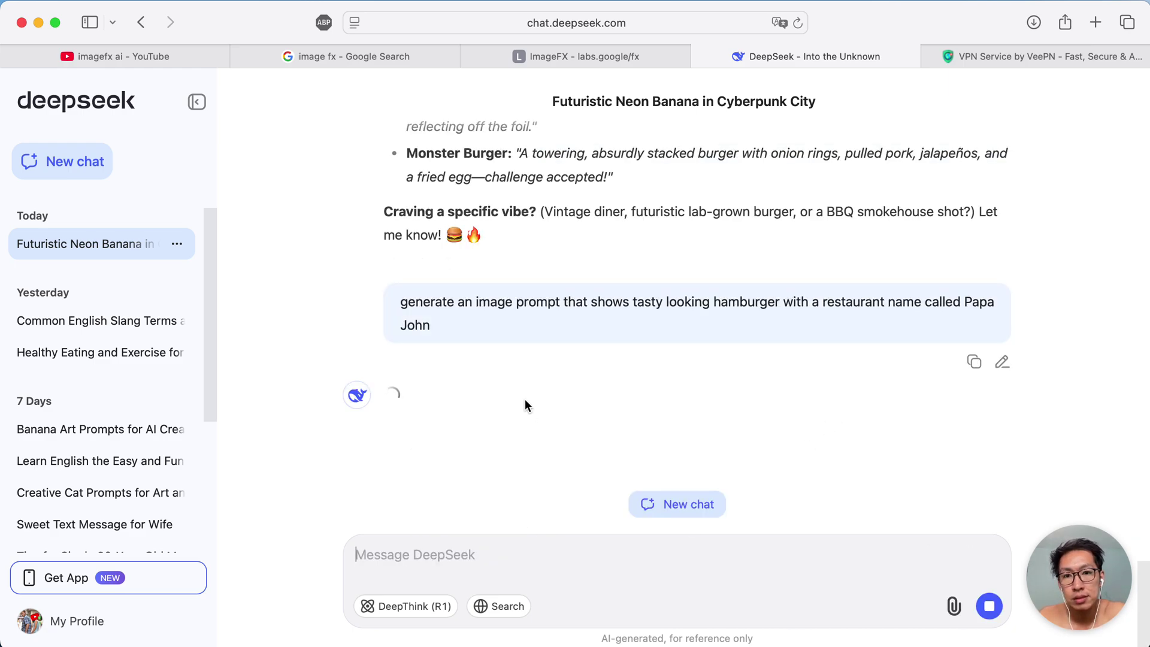
# Step: Select the returned Papa John's Signature Burger prompt text
pyautogui.scroll(1, 643, 307)
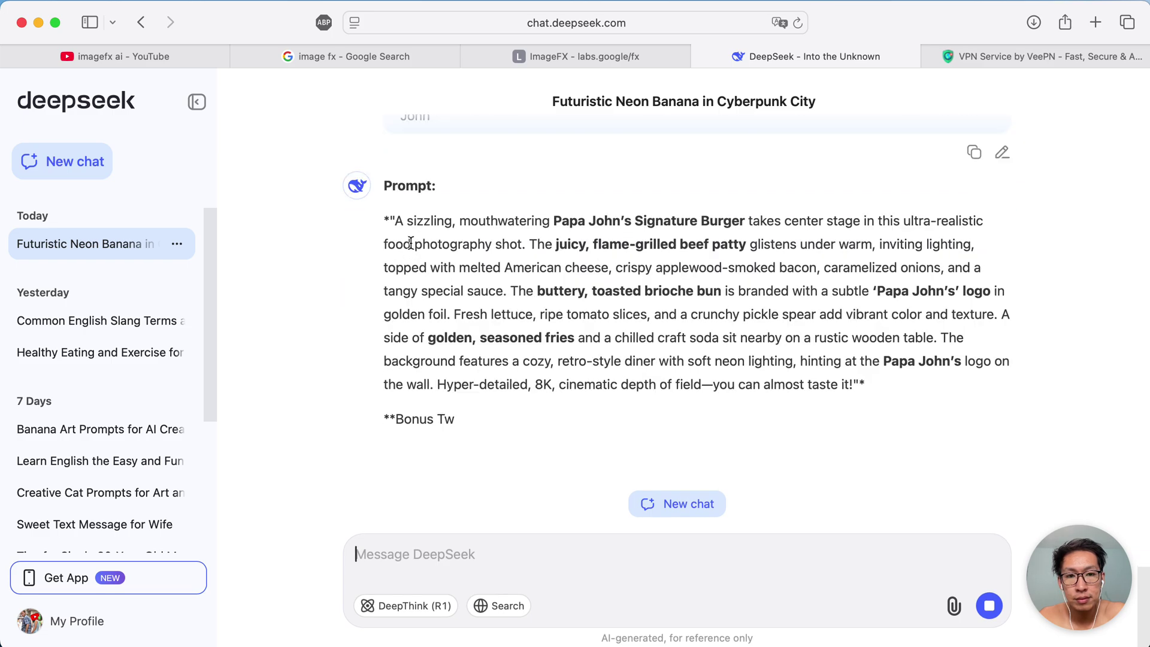
pyautogui.scroll(1, 385, 178)
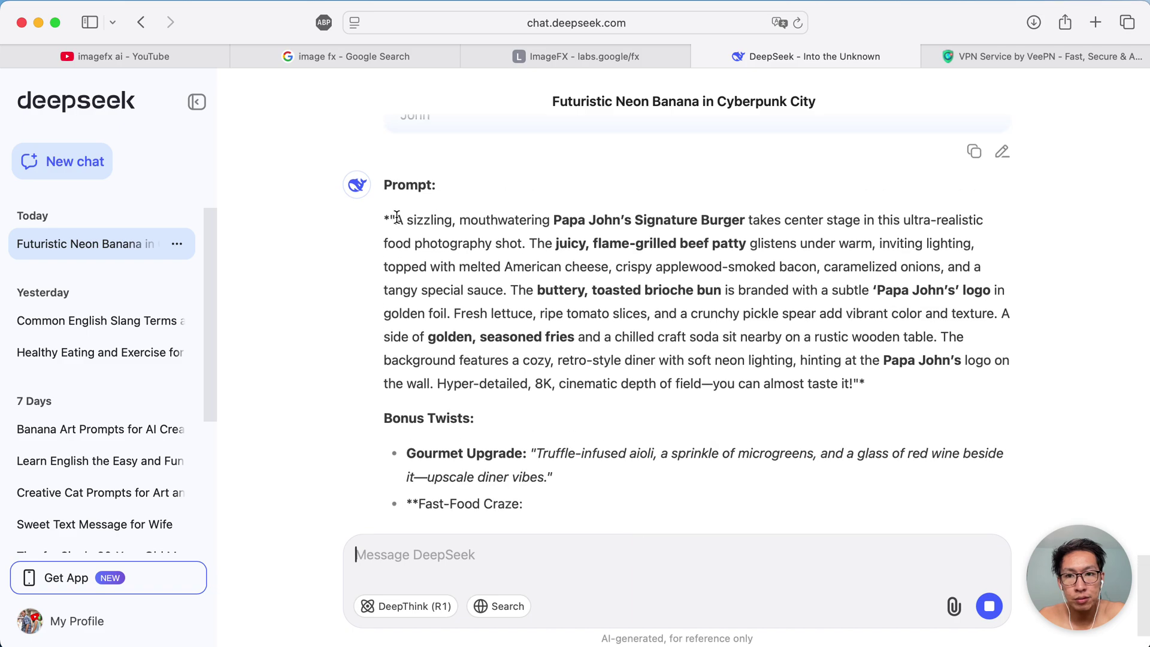
pyautogui.moveTo(392, 219)
pyautogui.mouseDown()
pyautogui.moveTo(731, 368)
pyautogui.moveTo(853, 372)
pyautogui.mouseUp()
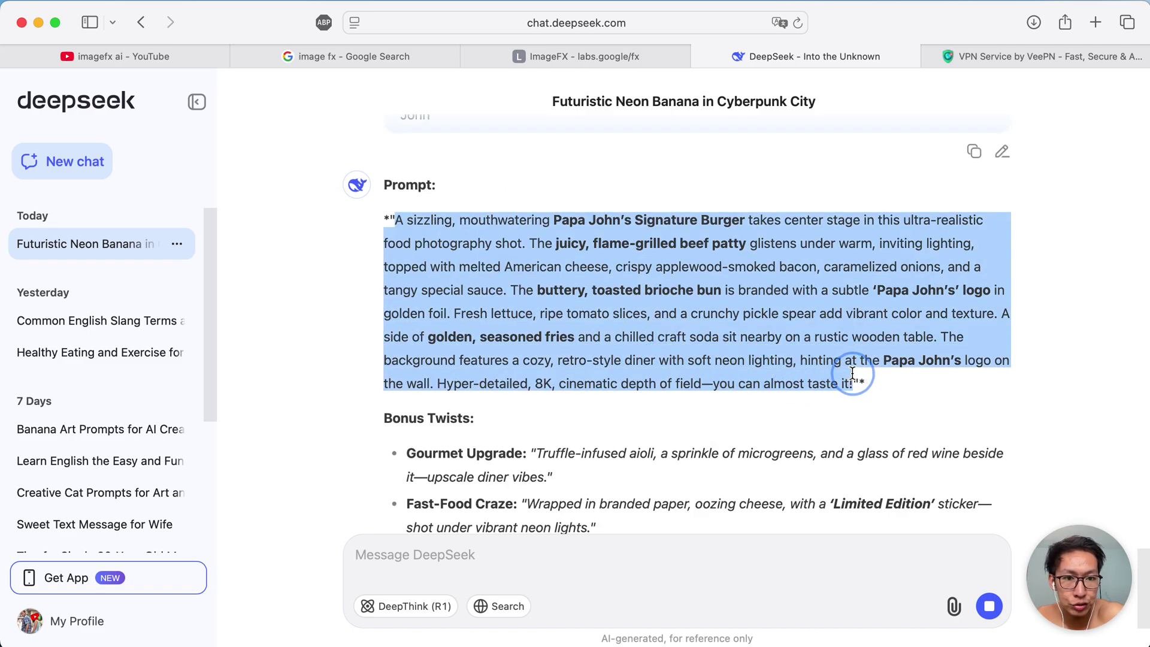
# Step: Replace the ImageFX prompt with the Papa John's burger prompt and generate images
pyautogui.click(637, 57)
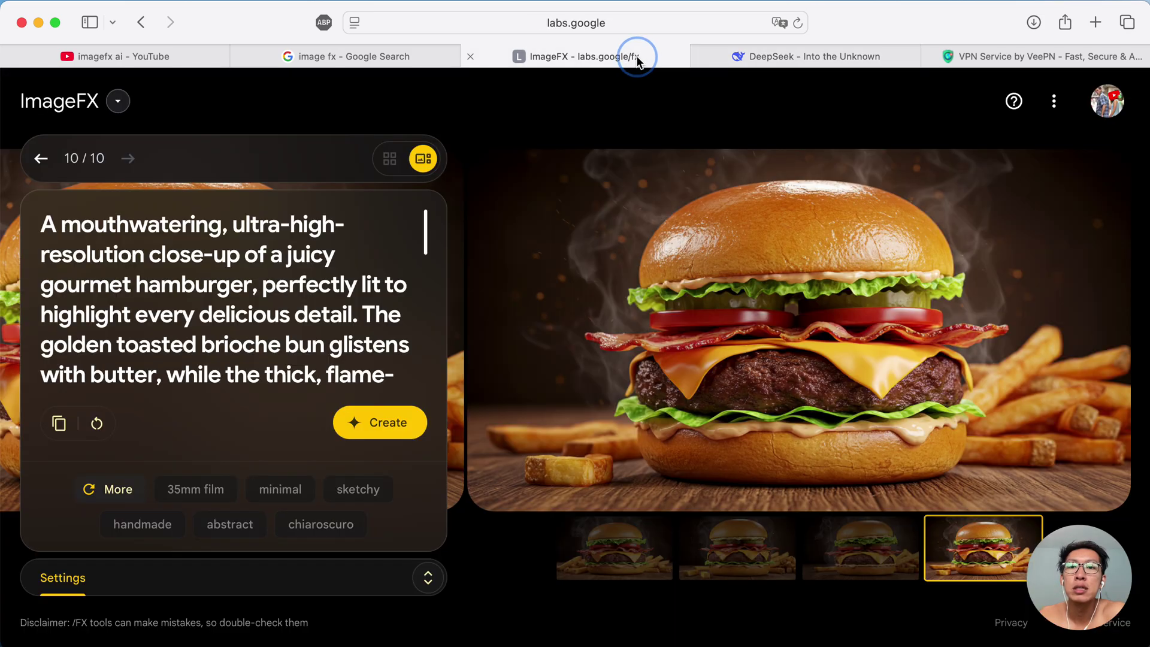
pyautogui.press('super+a')
pyautogui.press('super+v')
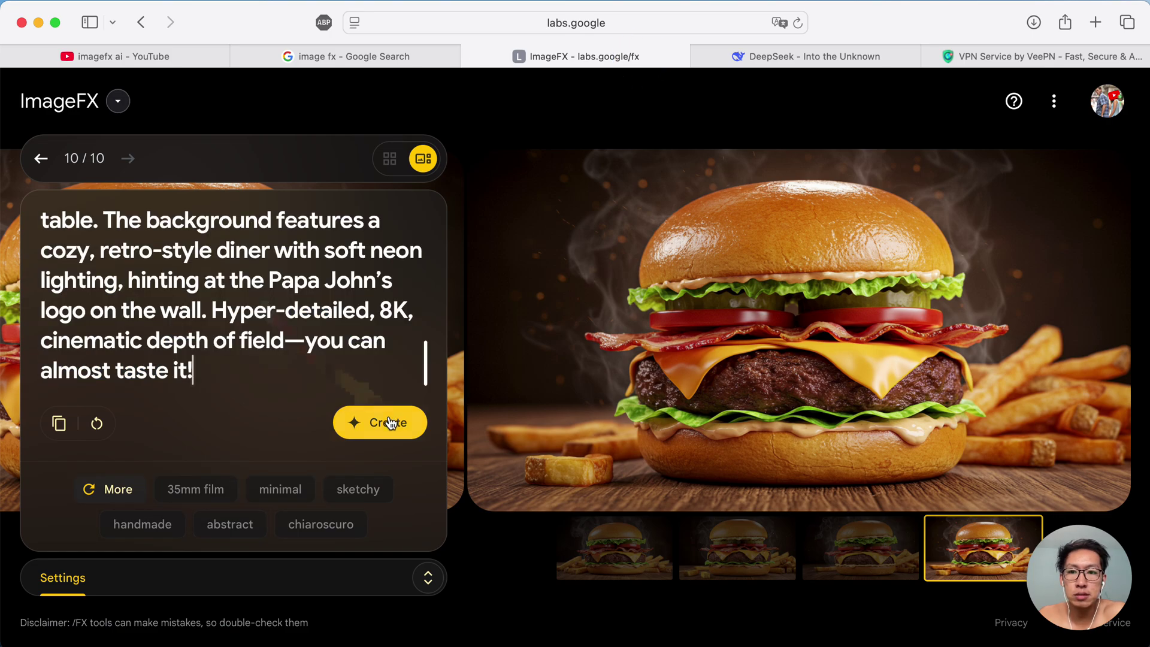
pyautogui.click(388, 422)
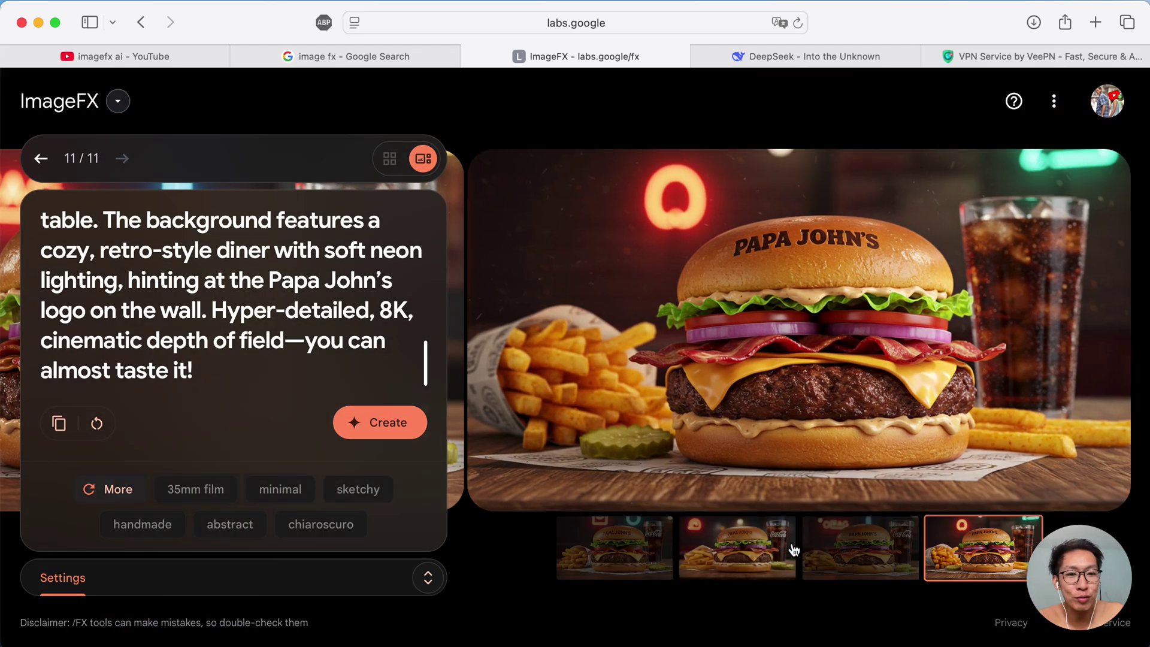
# Step: Compare the four burger images and download the third one with the neon sign
pyautogui.click(828, 547)
pyautogui.click(739, 563)
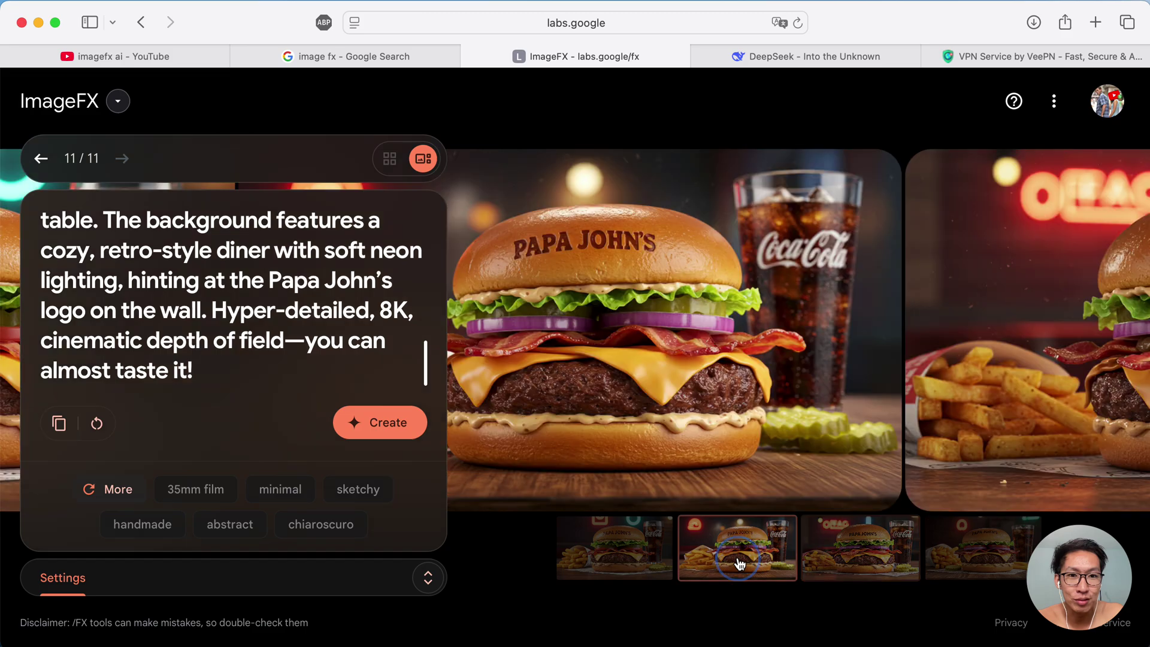
pyautogui.click(632, 562)
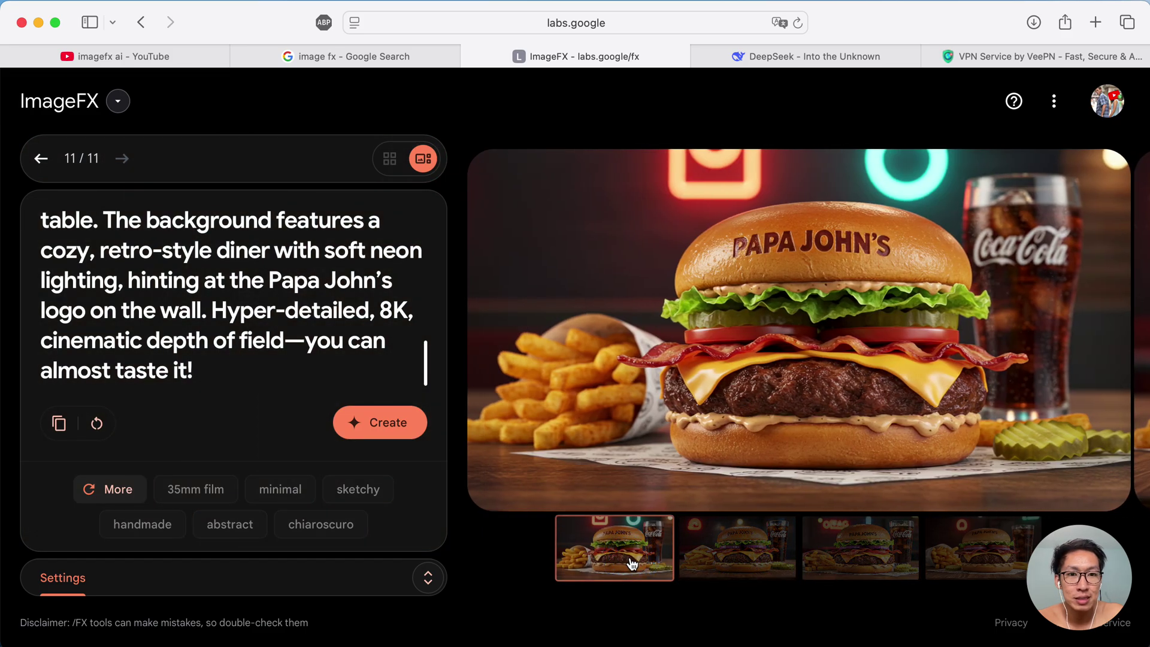
pyautogui.click(728, 556)
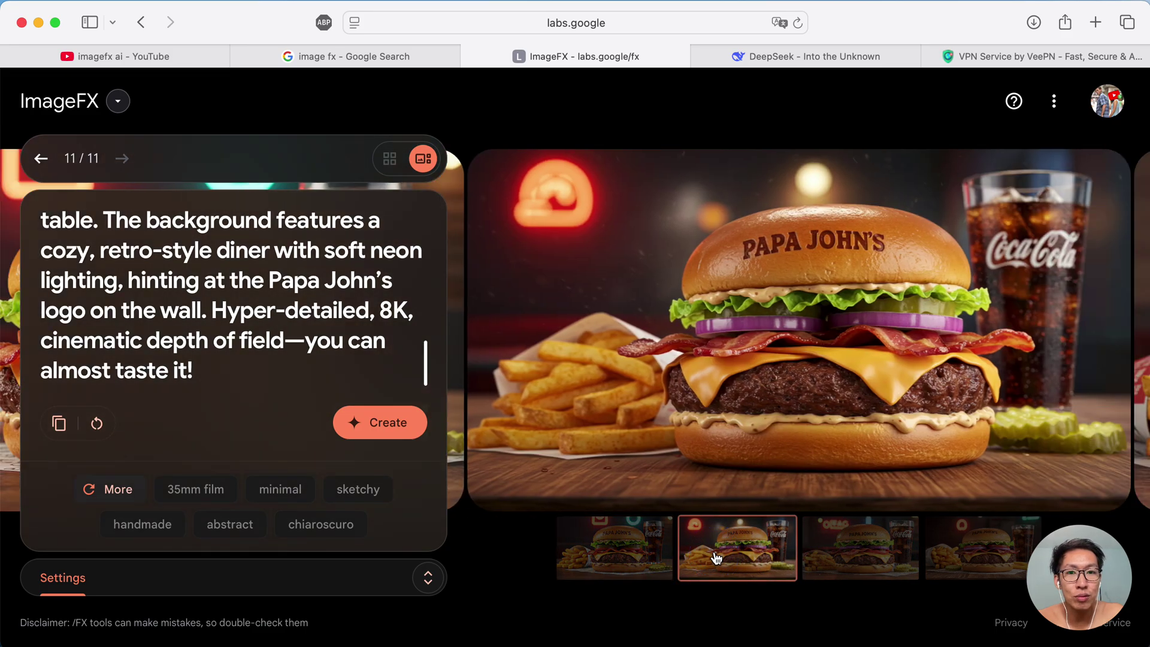
pyautogui.click(826, 556)
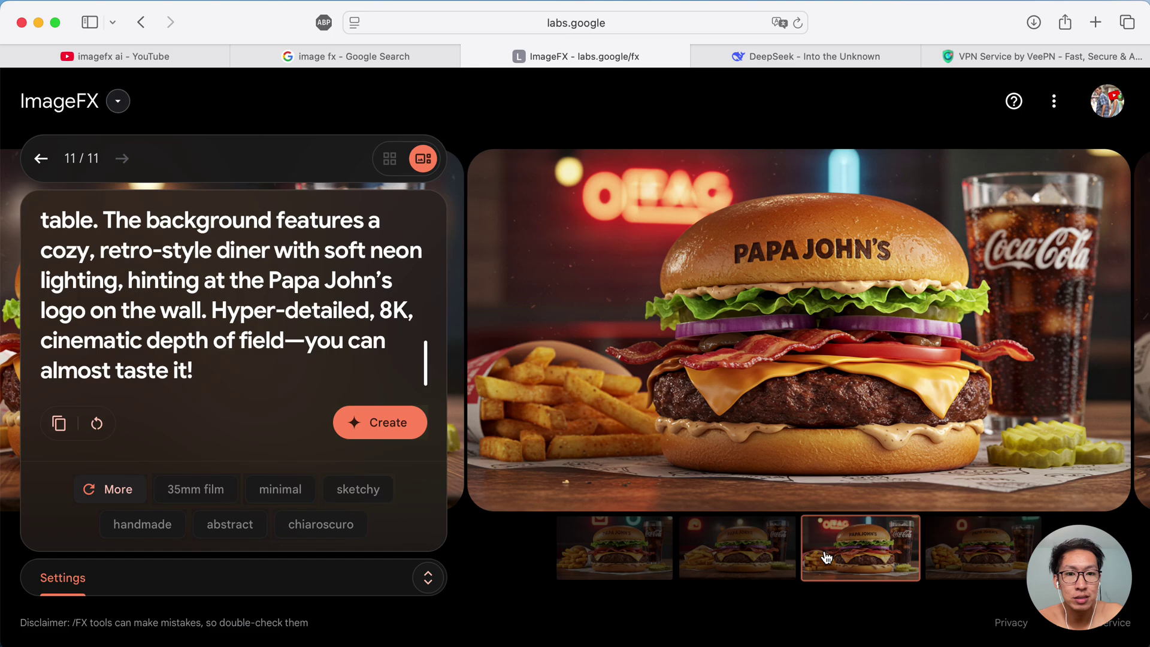
pyautogui.moveTo(799, 330)
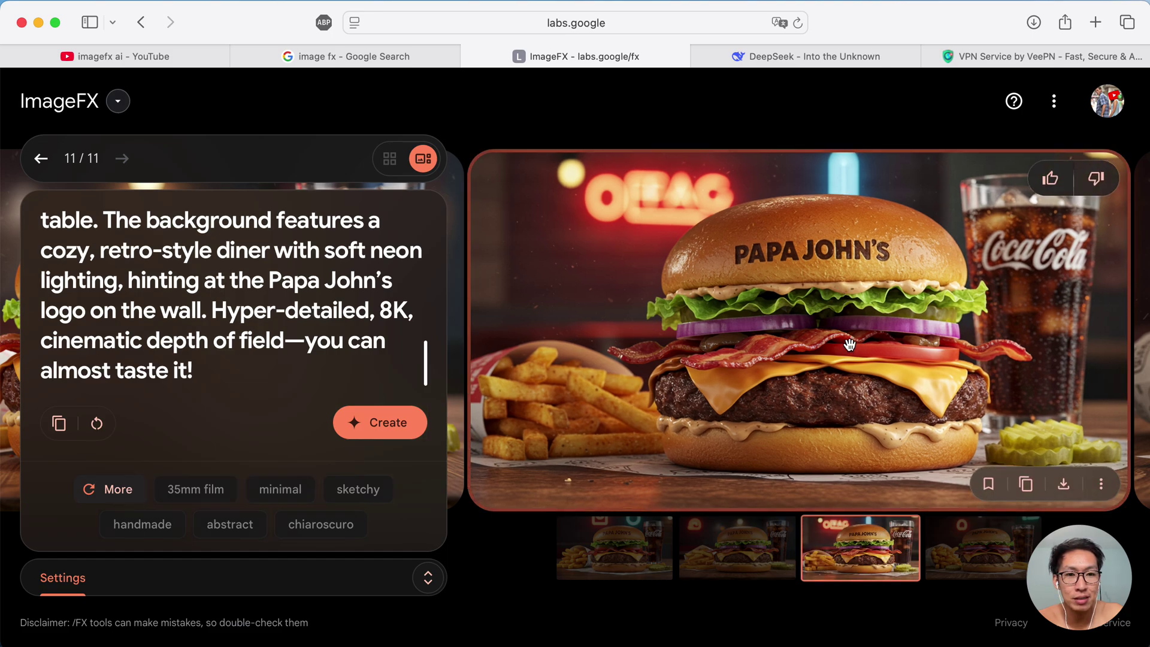
pyautogui.click(1063, 483)
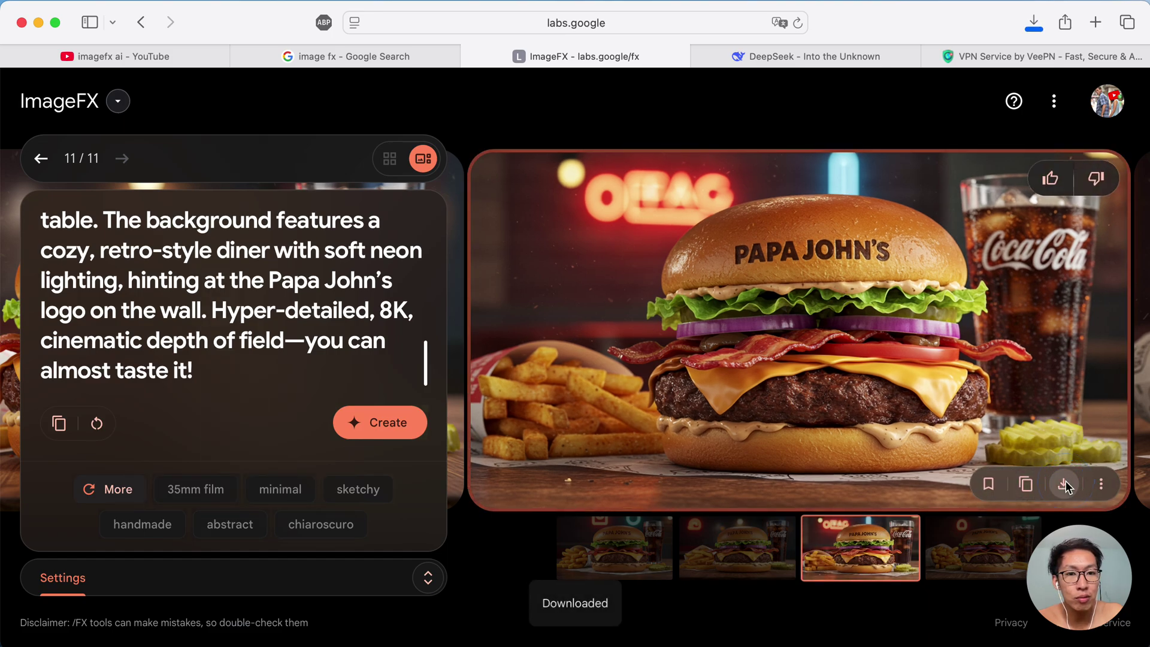
# Step: Open Image_fx-2.jpg from Safari's downloads list in Preview, full-size
pyautogui.click(1034, 25)
pyautogui.click(922, 85)
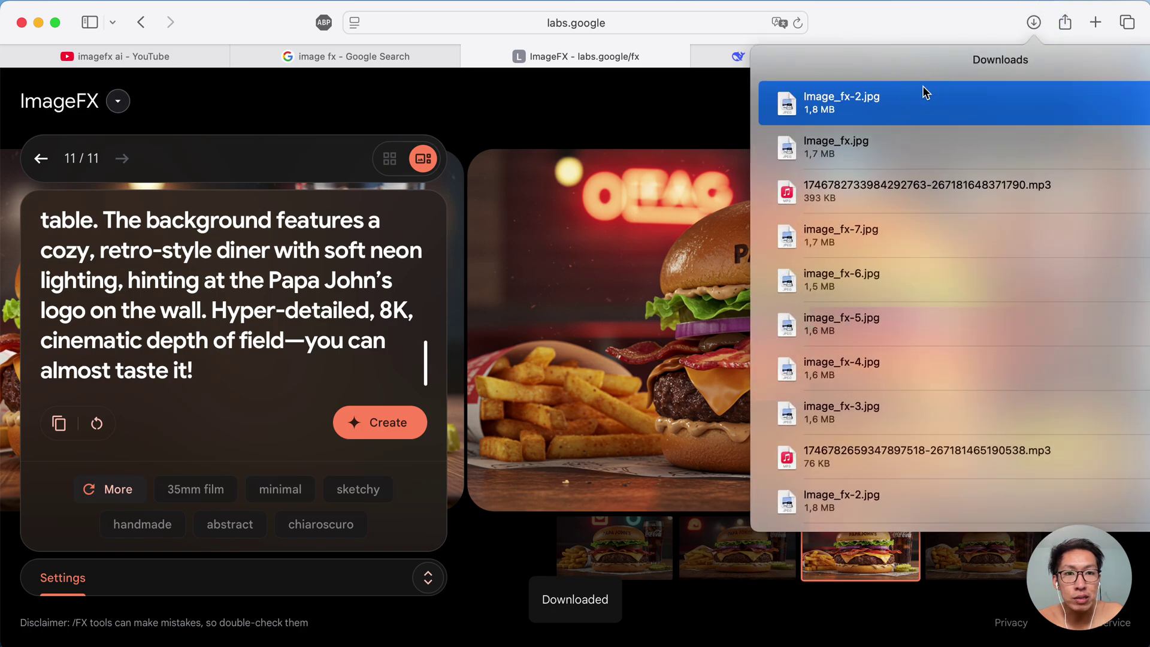
pyautogui.doubleClick(922, 85)
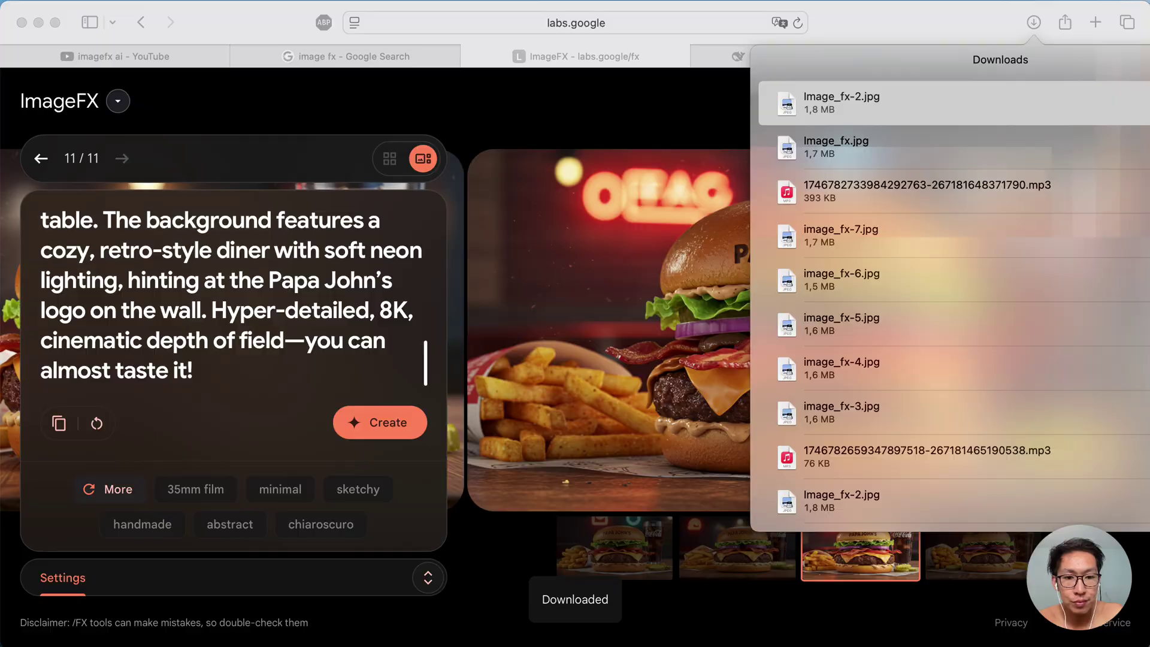
pyautogui.press('F11')
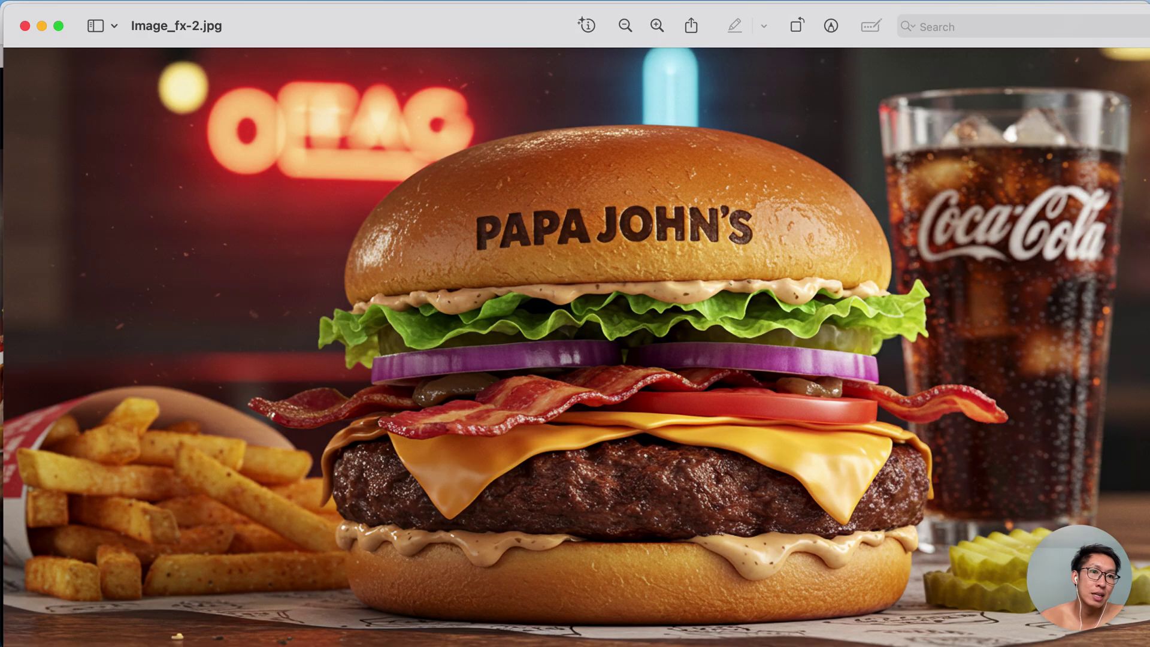
# Step: Inspect the Papa John's burger image in Preview, then close the window
pyautogui.click(850, 216)
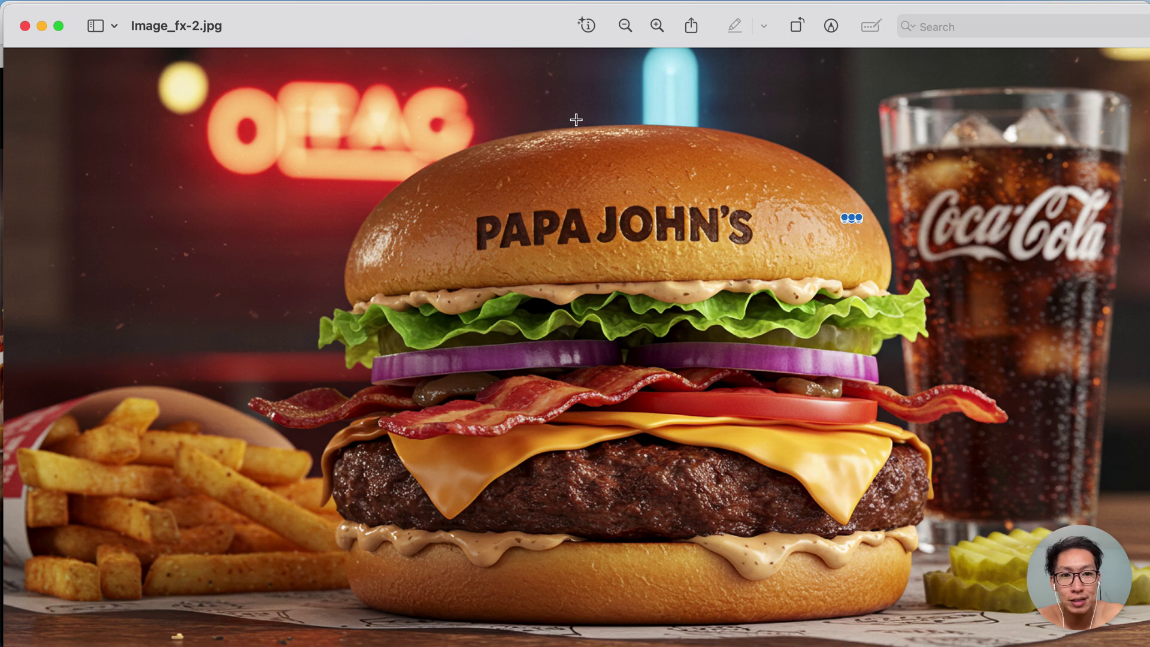
pyautogui.moveTo(487, 12); pyautogui.dragTo(478, 13)
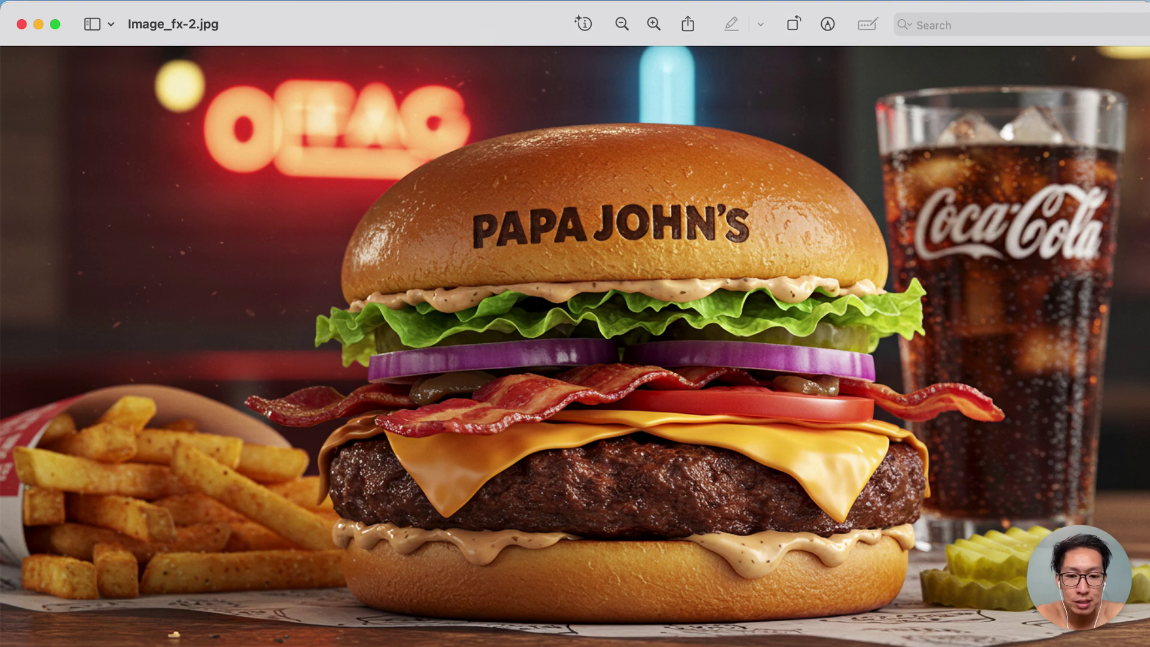
pyautogui.press('super+w')
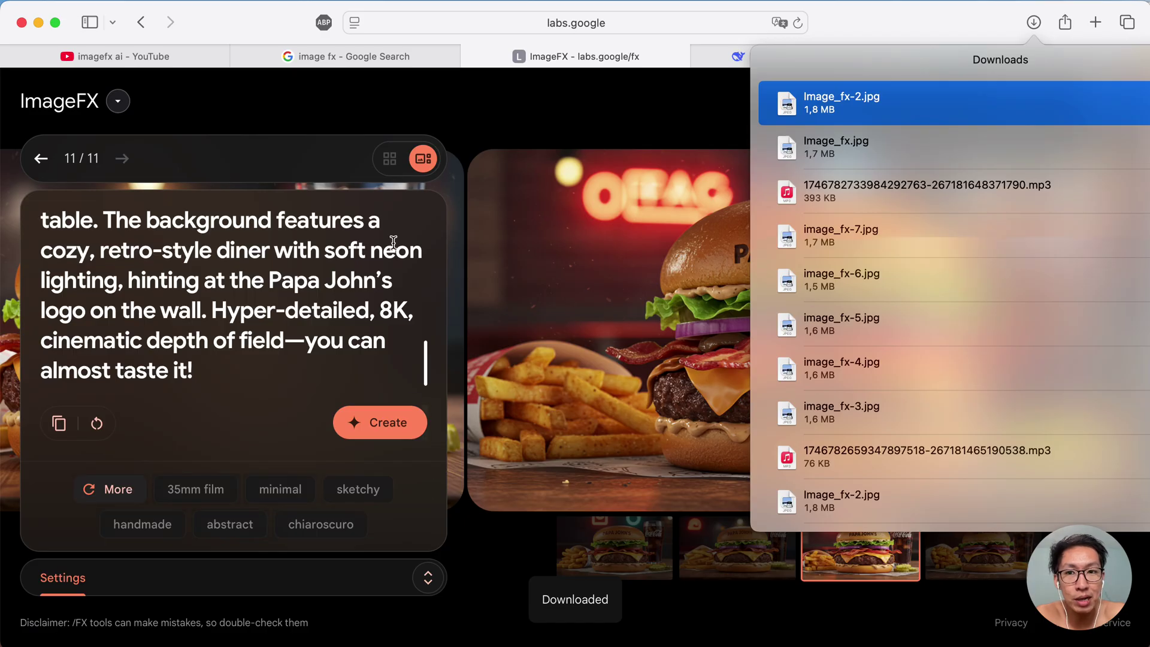
# Step: Dismiss the downloads list, recheck burgers two and three, glance at Google results, return to ImageFX
pyautogui.click(497, 125)
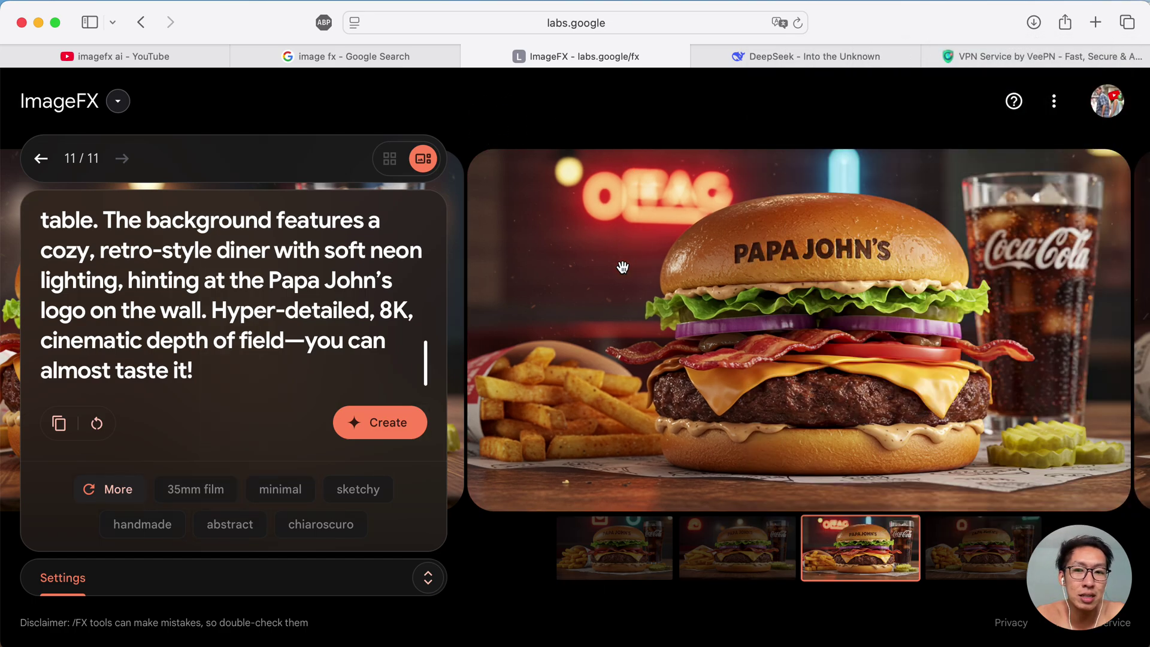
pyautogui.click(748, 544)
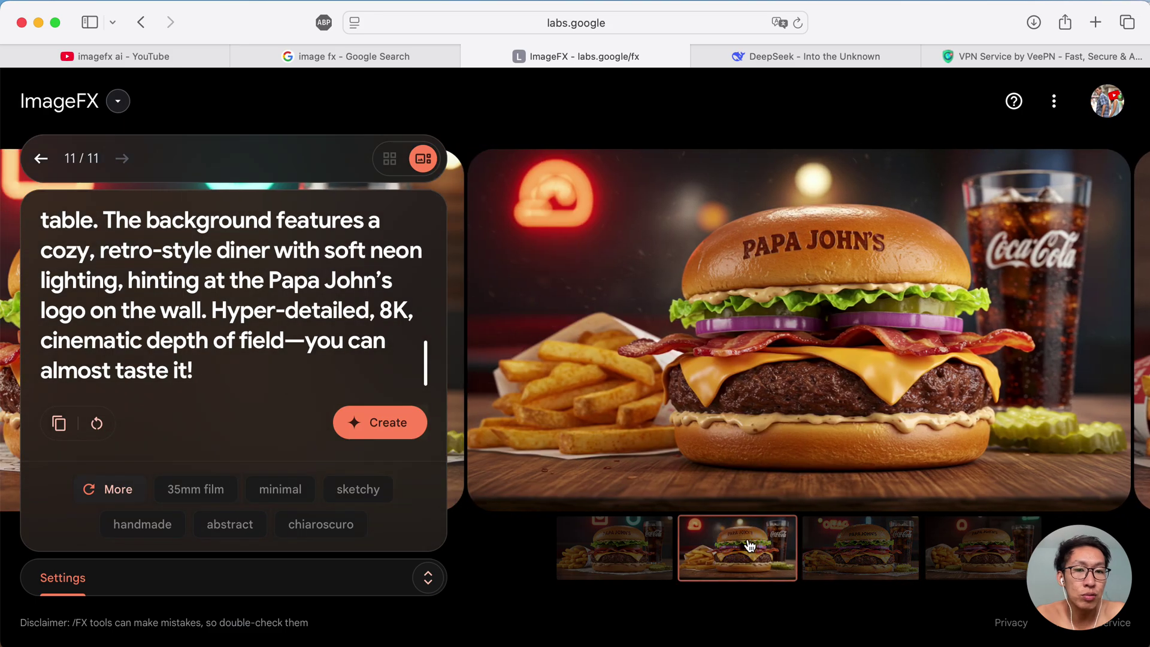
pyautogui.click(841, 566)
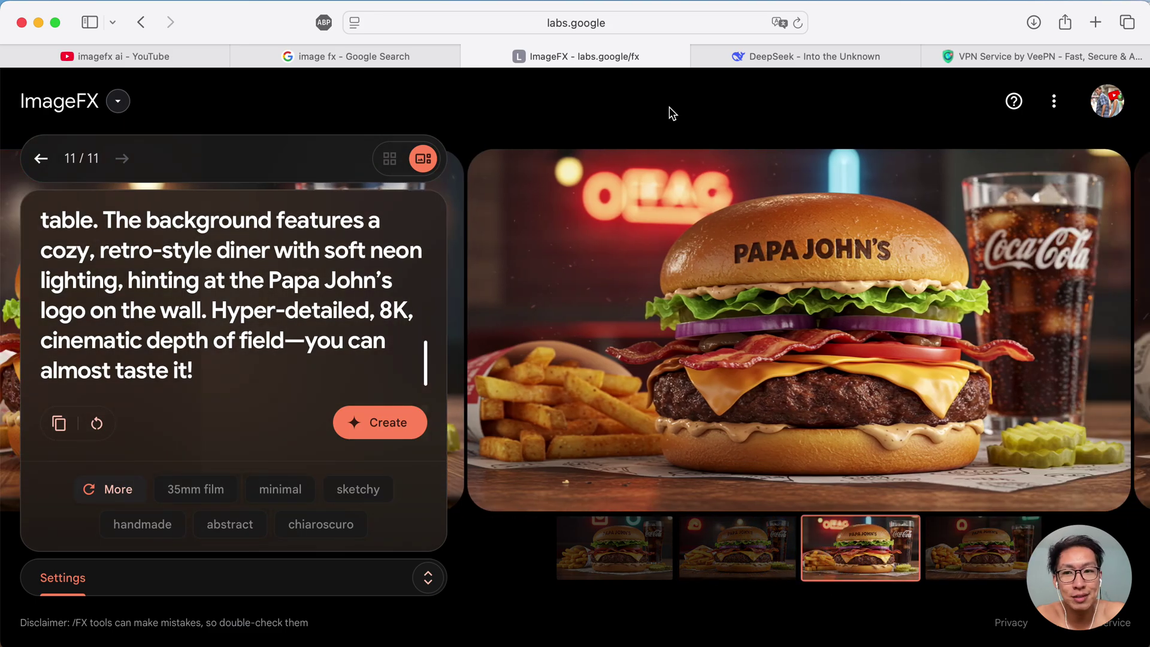
pyautogui.click(364, 59)
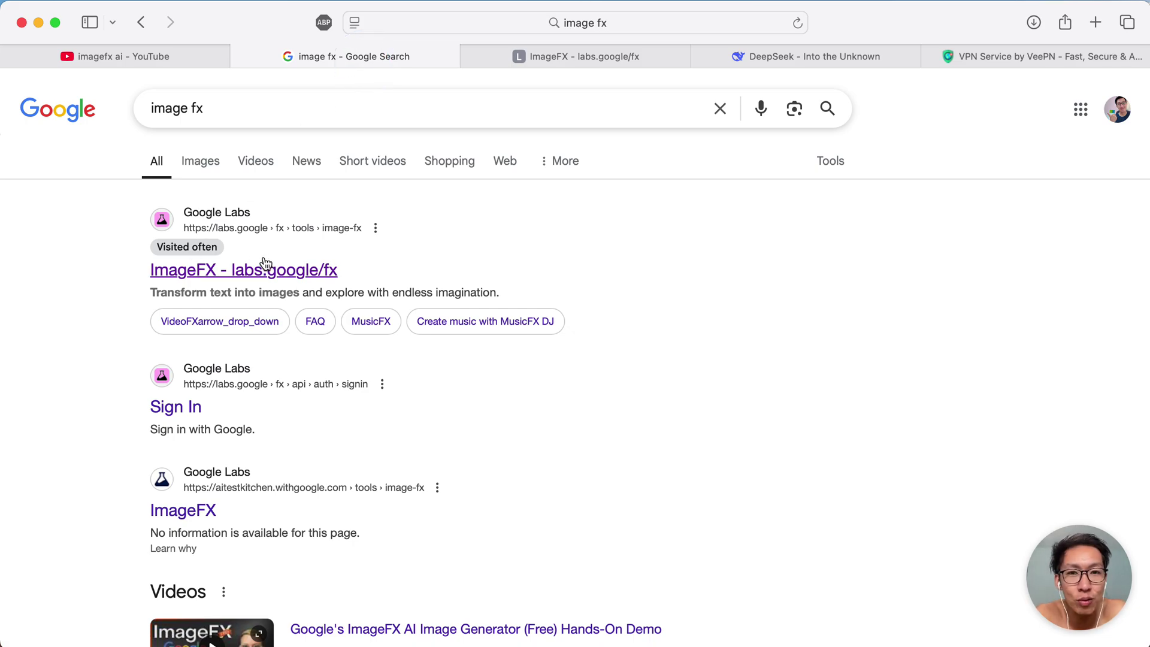
pyautogui.click(620, 72)
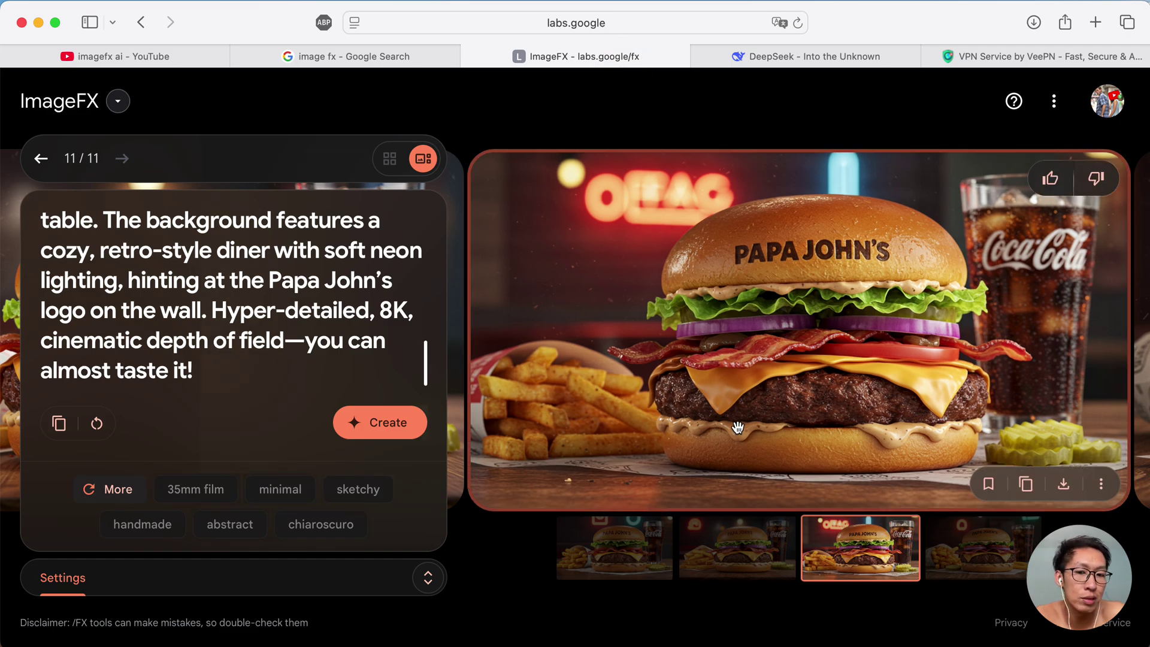